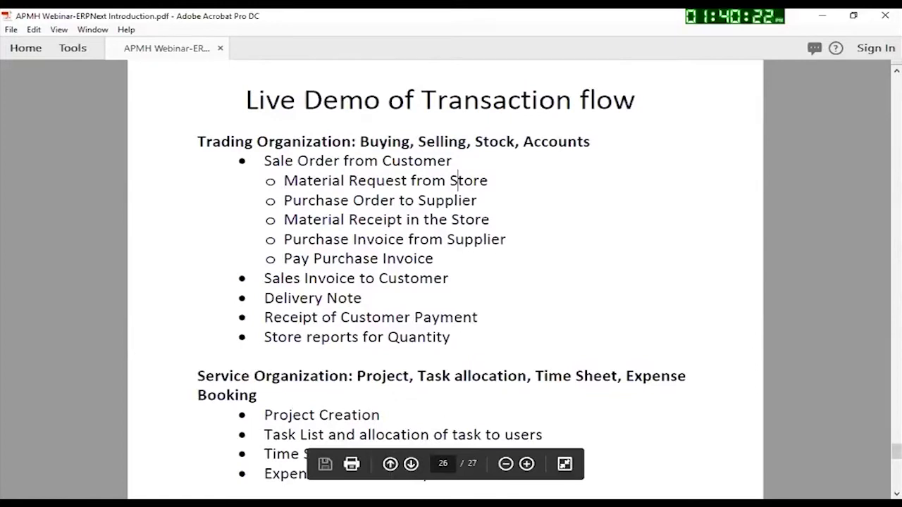
Step: Switch from the Acrobat transaction-flow slides to the ERPNext desk in Firefox
{"action": "key", "text": "alt+Tab"}
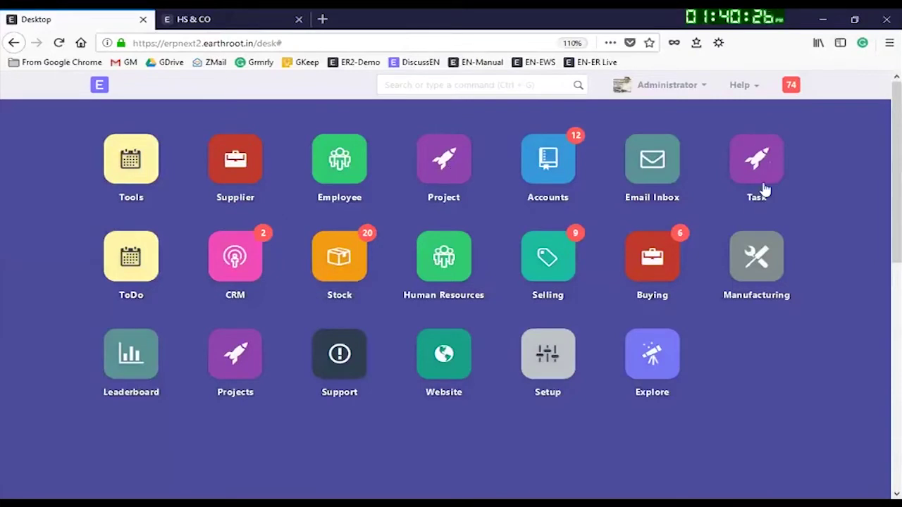
Step: Create a new project 'ERPNext Implementation' with expected end date 30-09-2018
{"action": "left_click", "coordinate": [238, 360]}
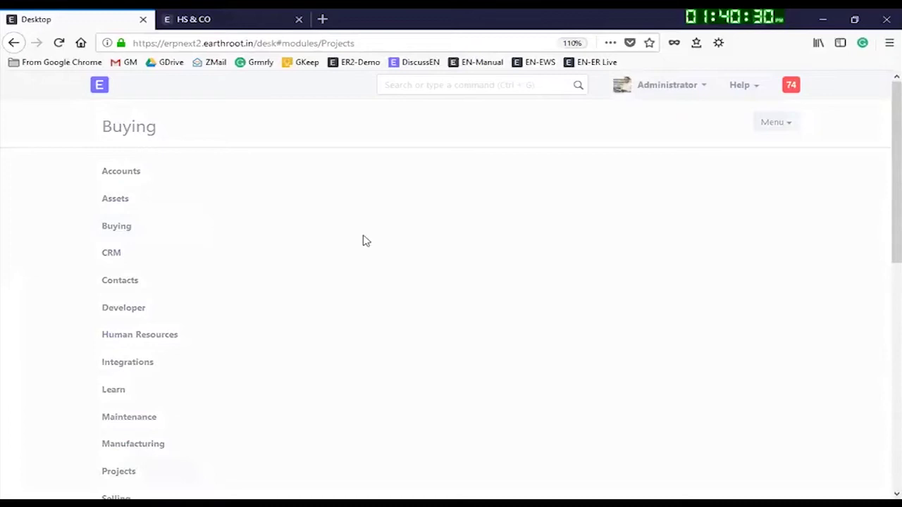
{"action": "left_click", "coordinate": [249, 202]}
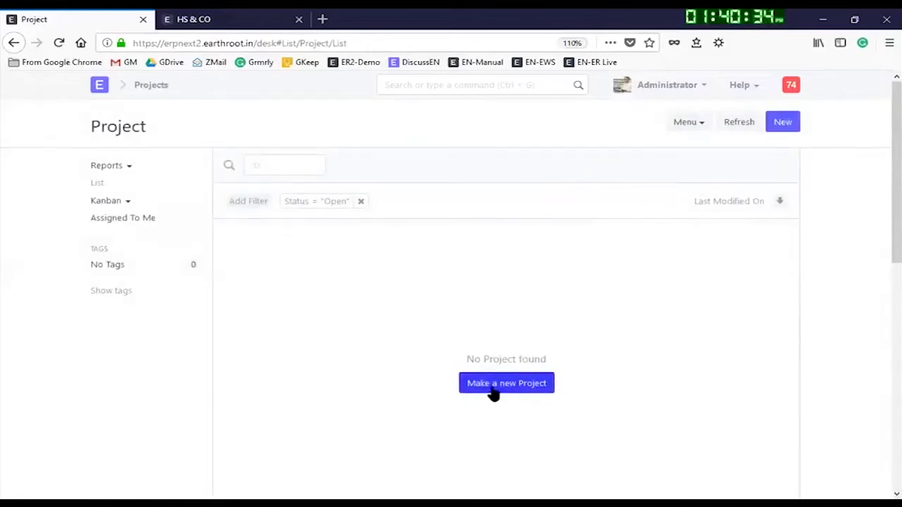
{"action": "left_click", "coordinate": [494, 387]}
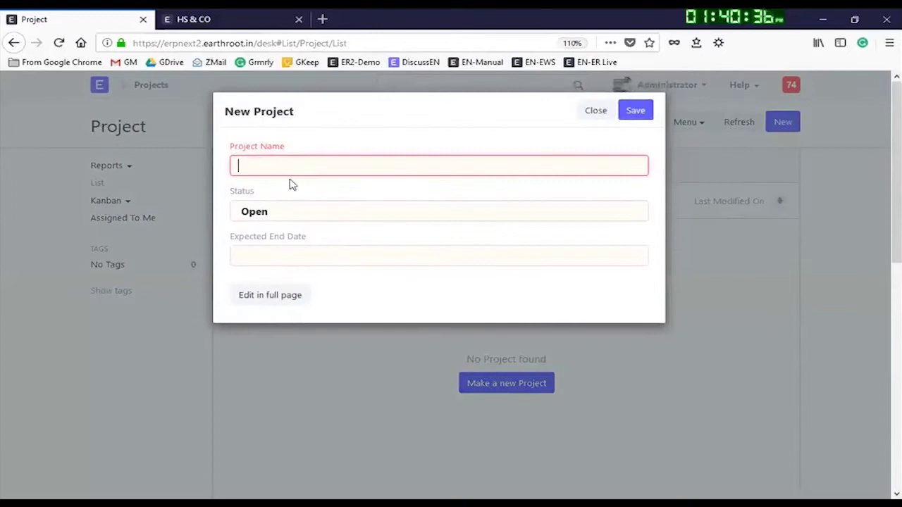
{"action": "type", "text": "ERPNext IMplemp"}
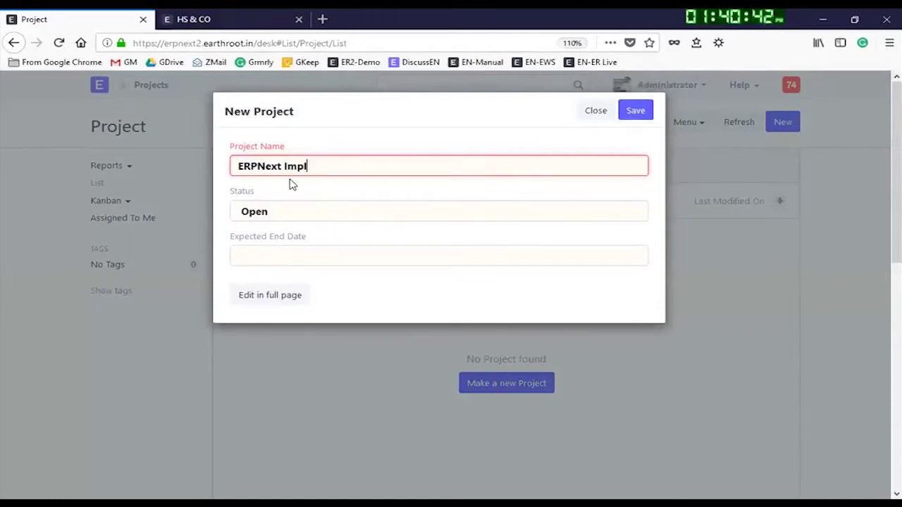
{"action": "type", "text": "entation"}
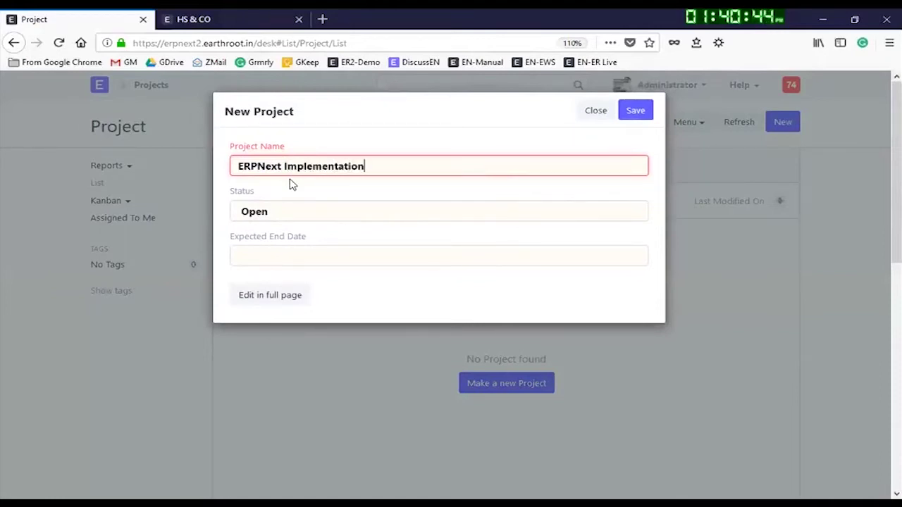
{"action": "left_click", "coordinate": [272, 259]}
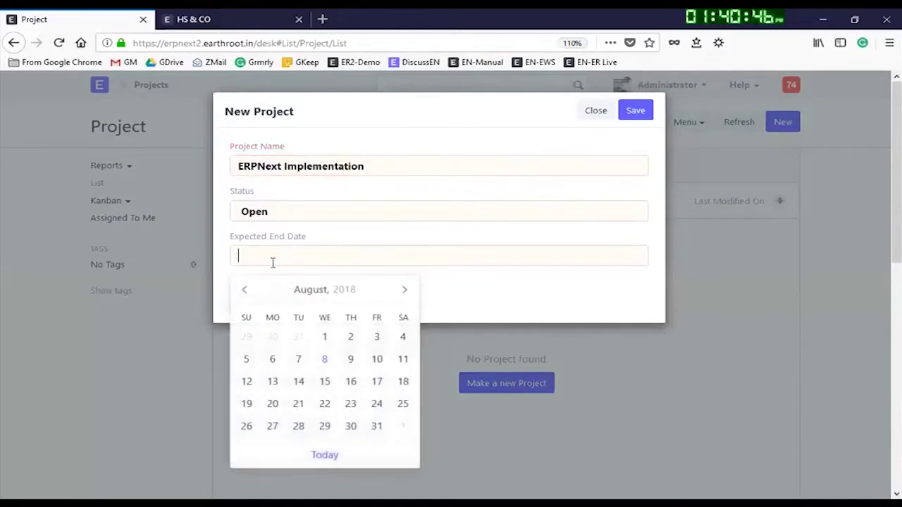
{"action": "left_click", "coordinate": [405, 291]}
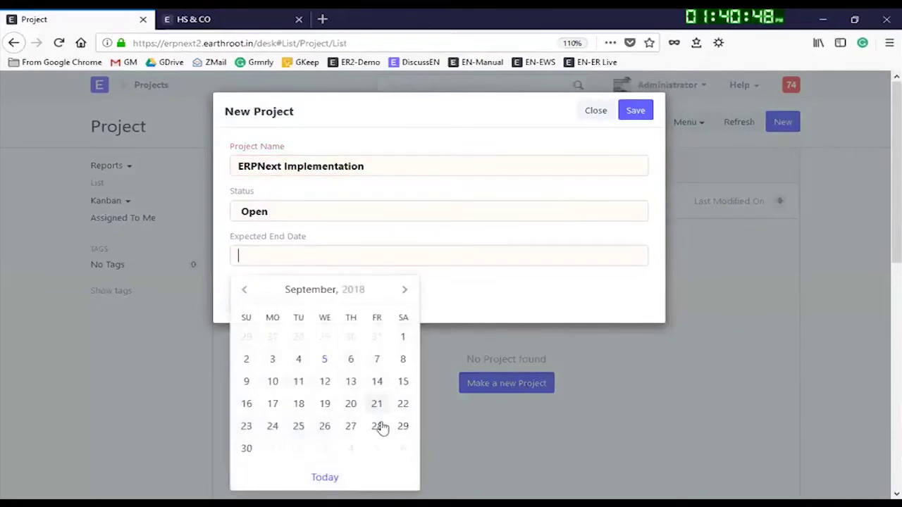
{"action": "left_click", "coordinate": [248, 449]}
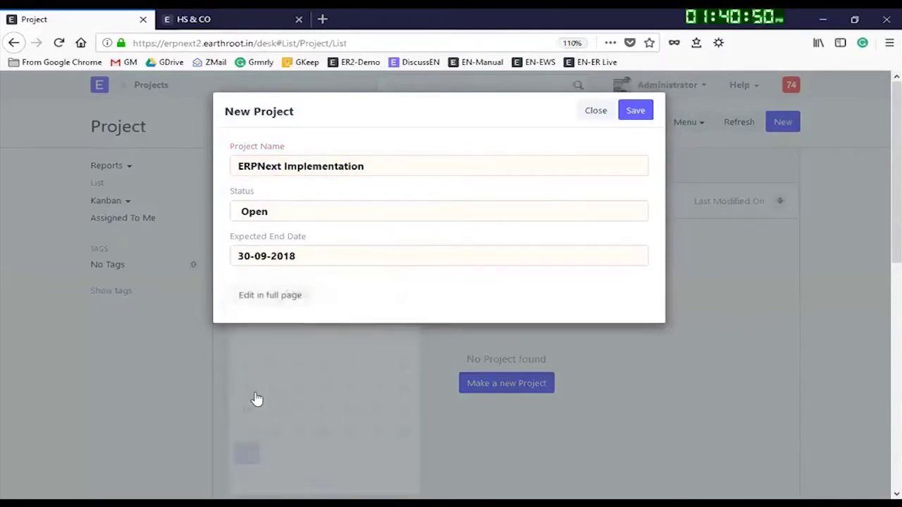
Step: In the full project form, set project type Internal and expected start date 13-08-2018
{"action": "left_click", "coordinate": [286, 298]}
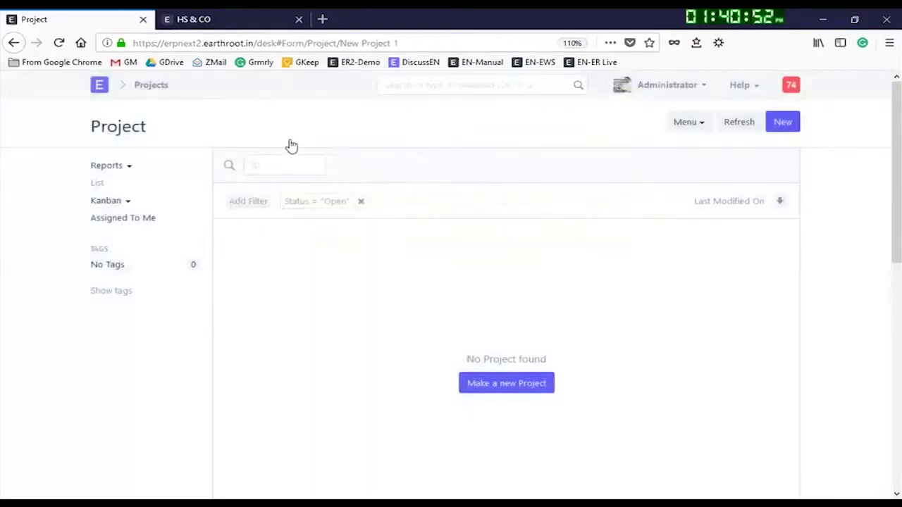
{"action": "scroll", "coordinate": [366, 240], "scroll_direction": "down", "scroll_amount": 2}
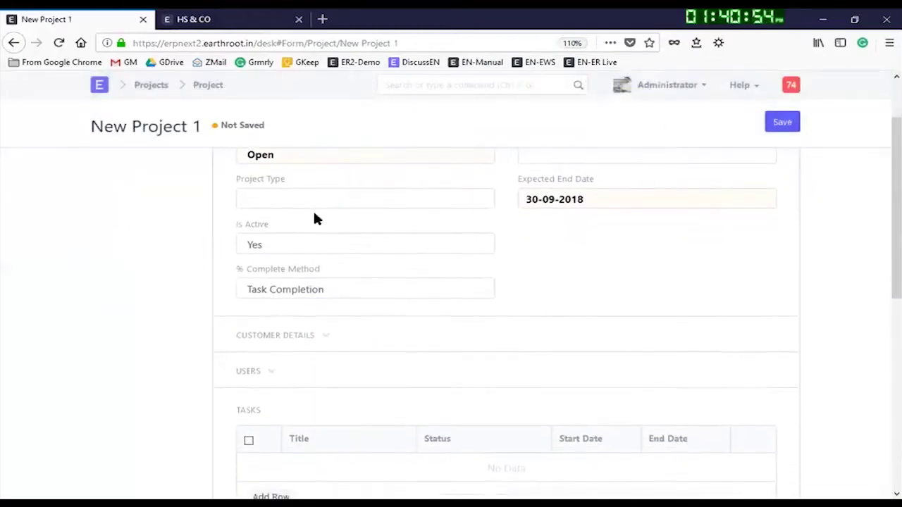
{"action": "left_click", "coordinate": [288, 203]}
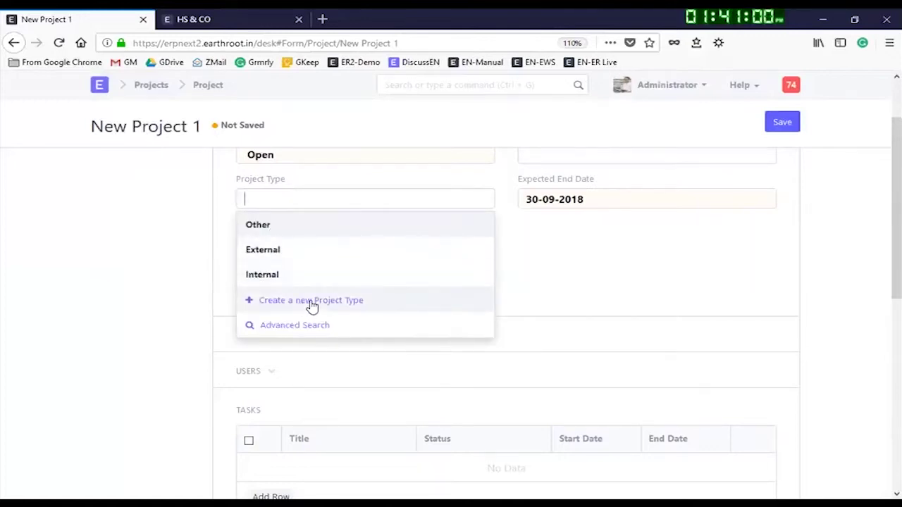
{"action": "left_click", "coordinate": [287, 276]}
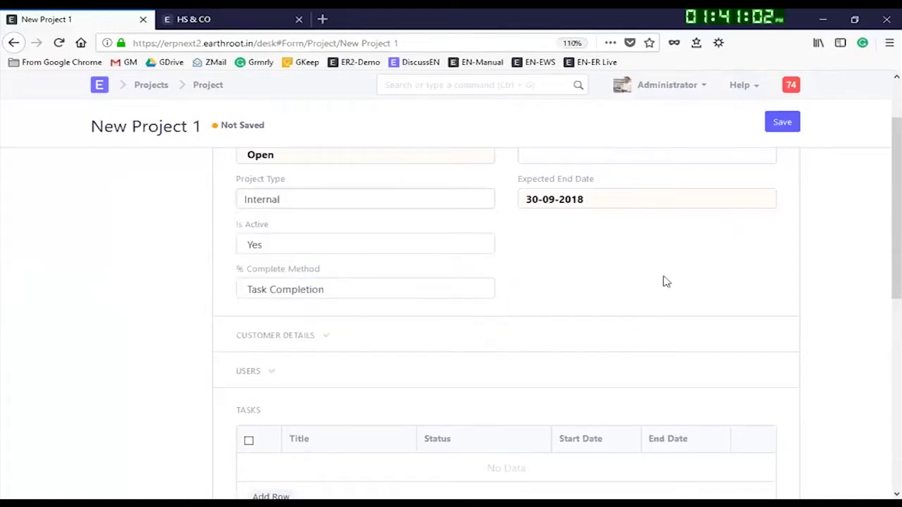
{"action": "scroll", "coordinate": [483, 274], "scroll_direction": "up", "scroll_amount": 2}
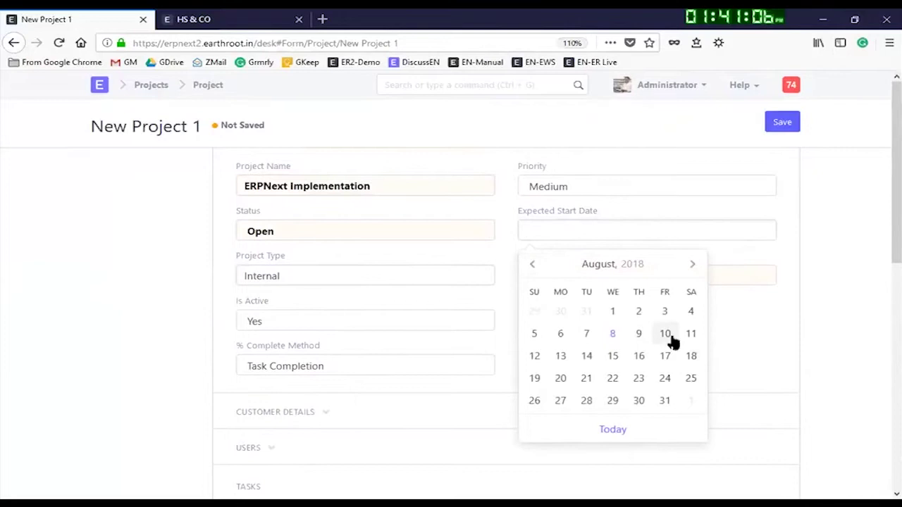
{"action": "left_click", "coordinate": [561, 358]}
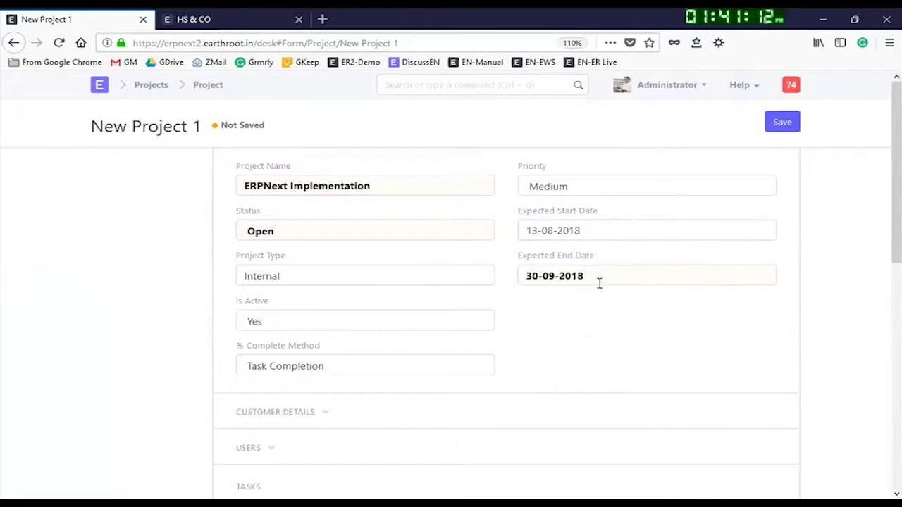
{"action": "scroll", "coordinate": [596, 283], "scroll_direction": "down", "scroll_amount": 2}
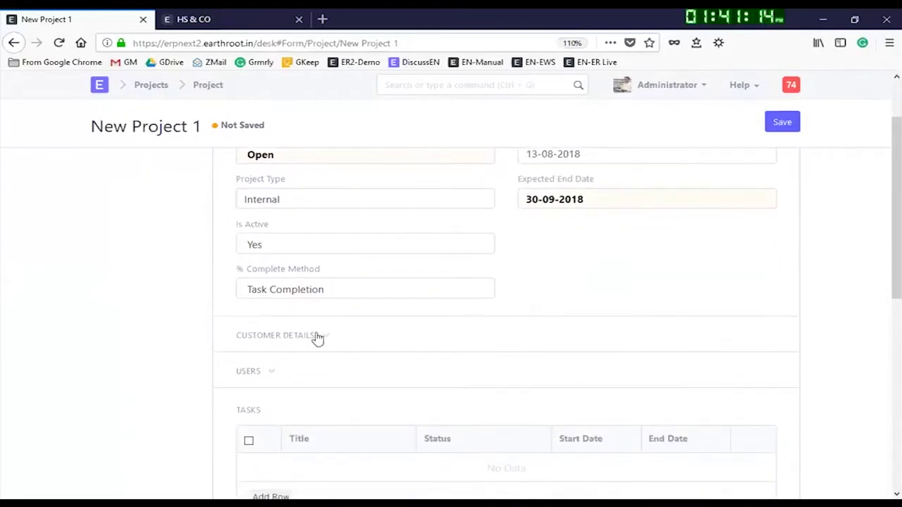
{"action": "left_click", "coordinate": [320, 293]}
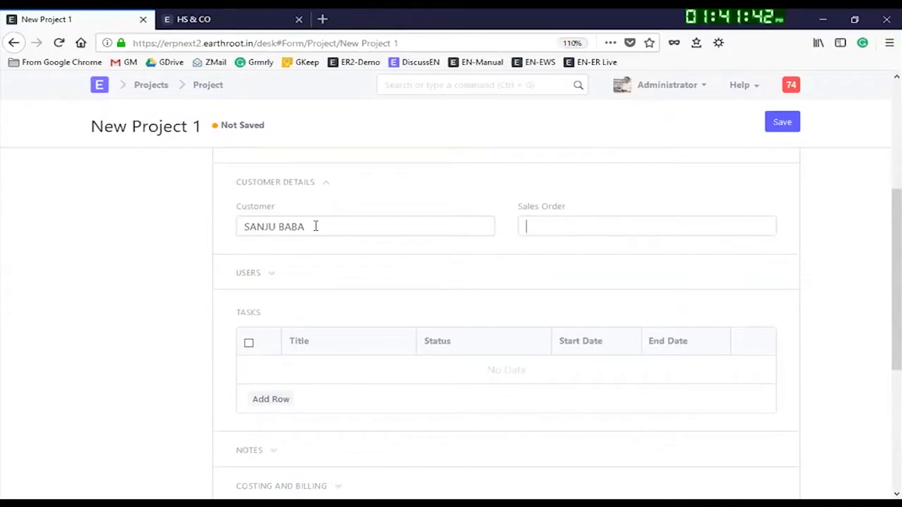
Step: Link the first listed sales order to the project and add one user to its Users table
{"action": "left_click", "coordinate": [524, 230]}
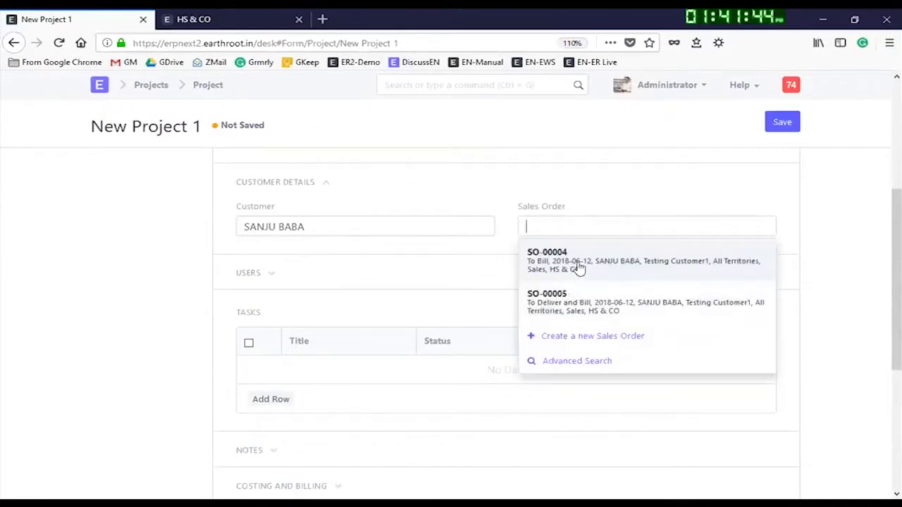
{"action": "left_click", "coordinate": [604, 265]}
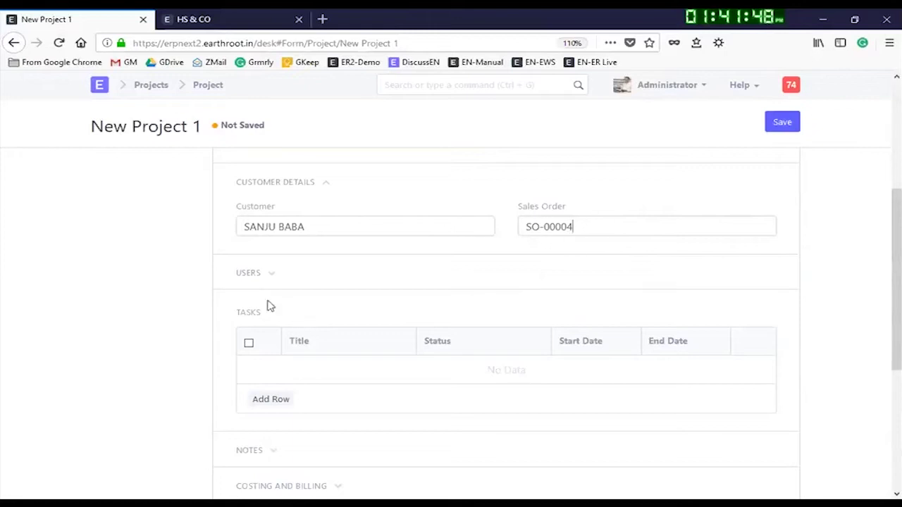
{"action": "left_click", "coordinate": [271, 277]}
{"action": "scroll", "coordinate": [319, 294], "scroll_direction": "down", "scroll_amount": 3}
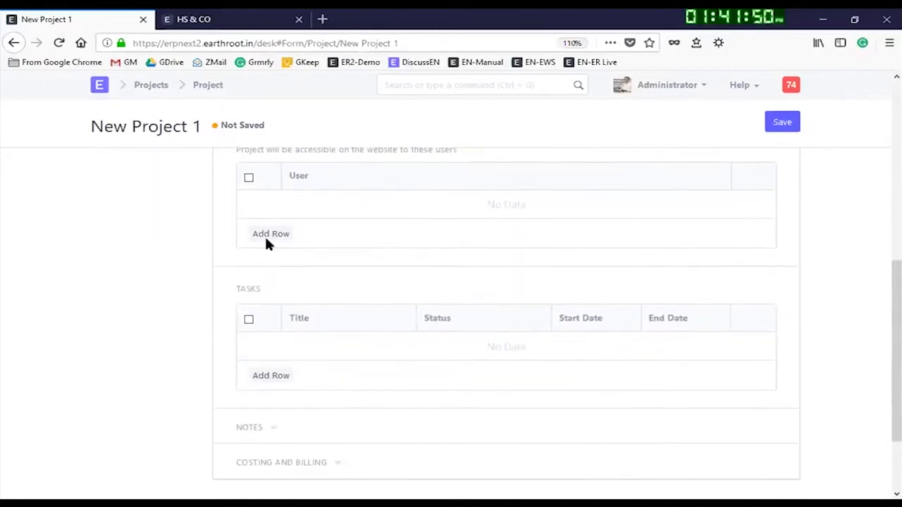
{"action": "left_click", "coordinate": [275, 236]}
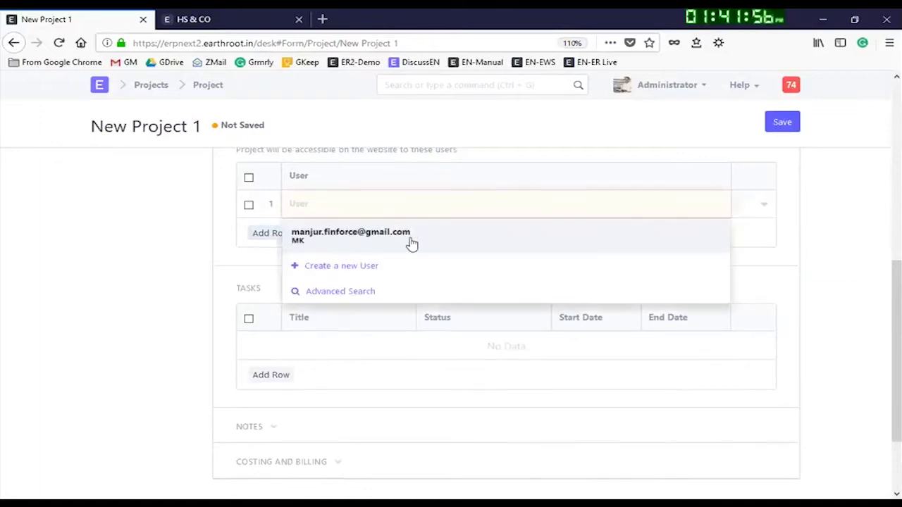
{"action": "left_click", "coordinate": [365, 241]}
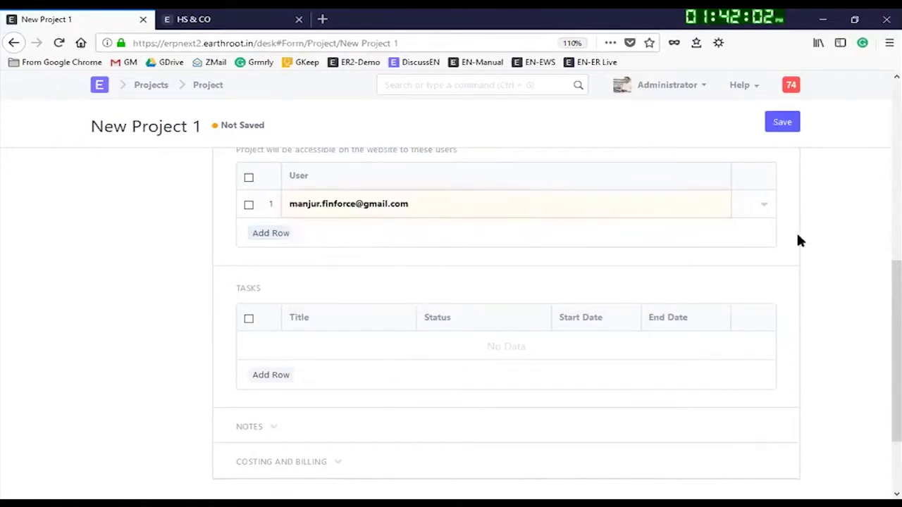
{"action": "scroll", "coordinate": [233, 265], "scroll_direction": "down", "scroll_amount": 2}
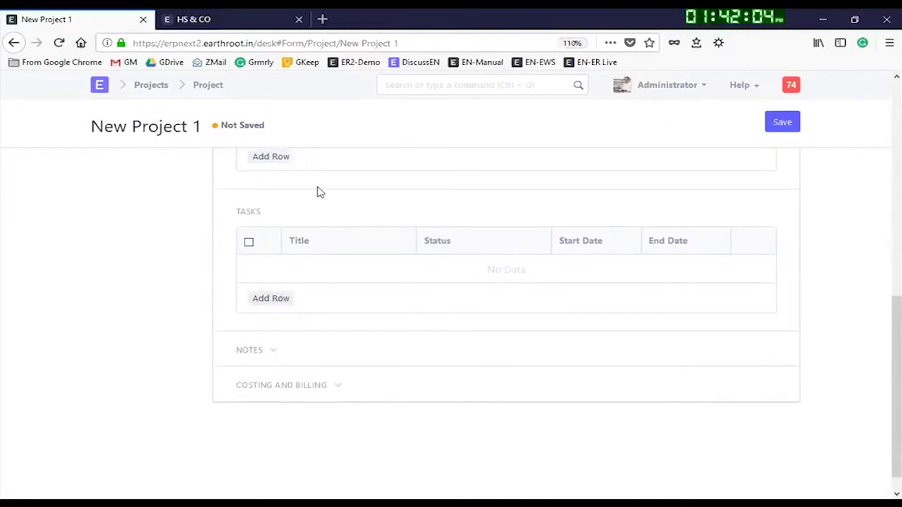
Step: Add task 'Requiment gathering' scheduled 13-08-2018 to 17-08-2018
{"action": "left_click", "coordinate": [285, 296]}
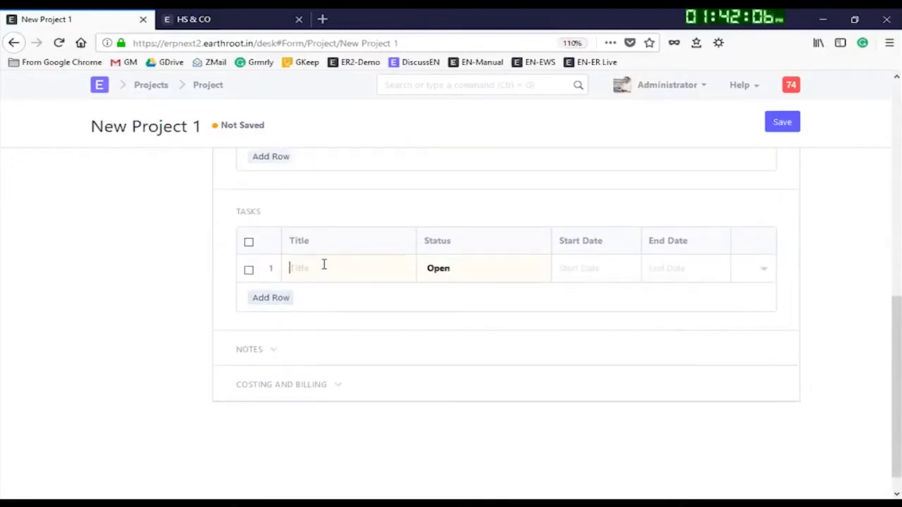
{"action": "type", "text": "Requiment gatherin"}
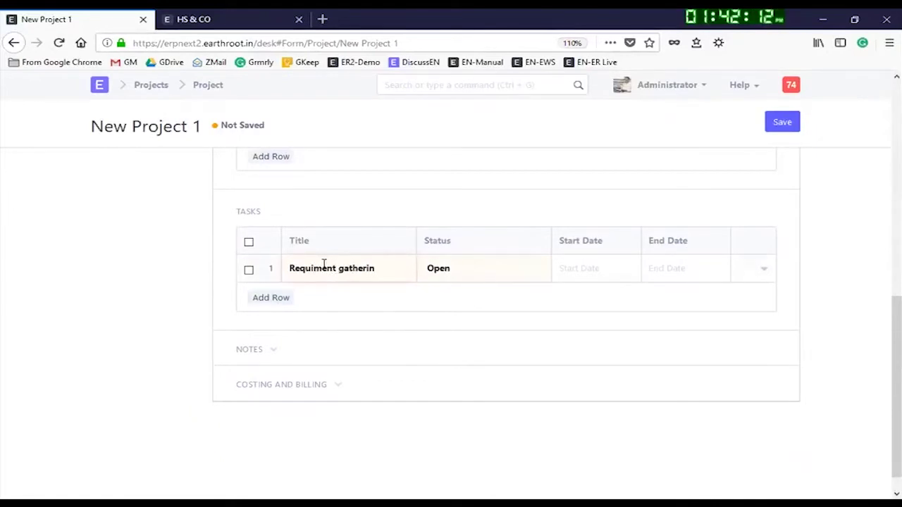
{"action": "key", "text": "Tab"}
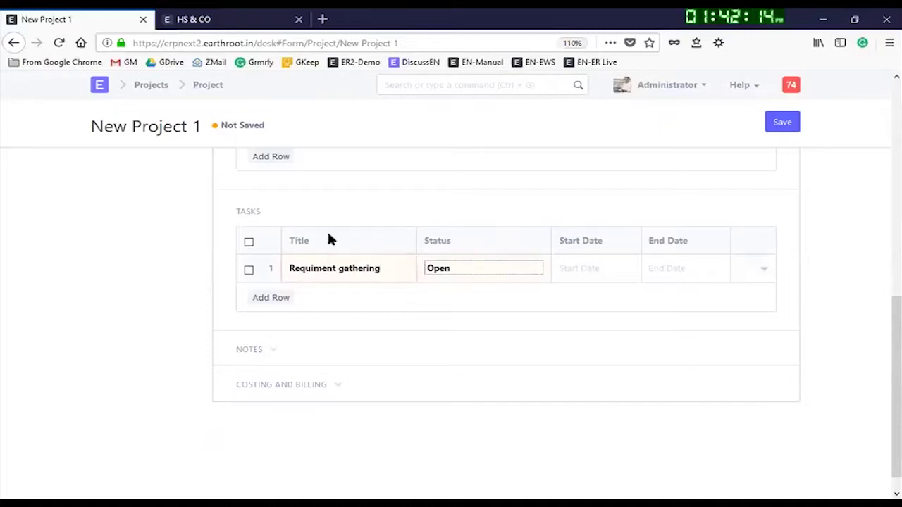
{"action": "key", "text": "Tab"}
{"action": "left_click", "coordinate": [596, 400]}
{"action": "left_click", "coordinate": [669, 269]}
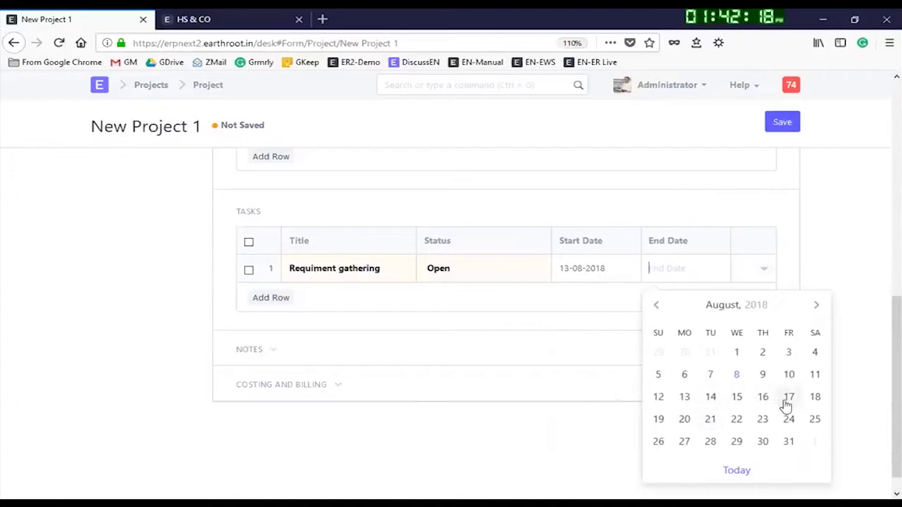
{"action": "left_click", "coordinate": [789, 399]}
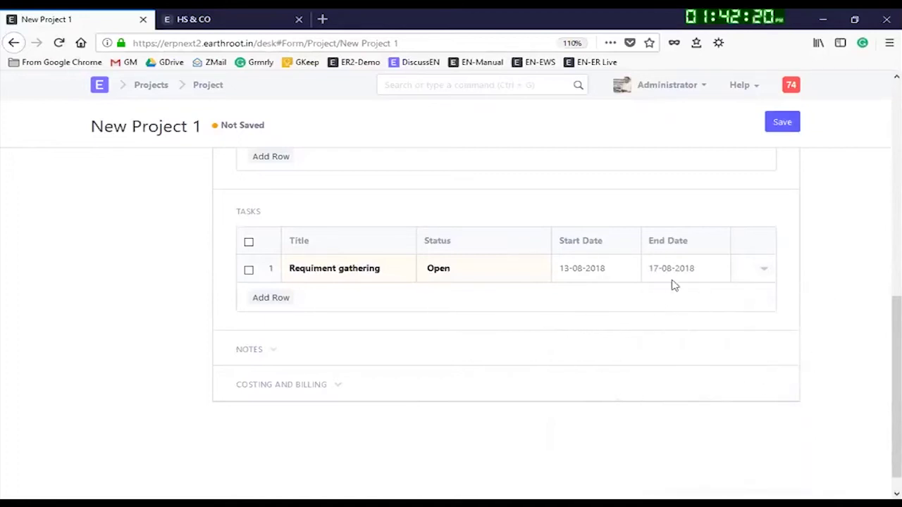
Step: Add task 'Process documentation' scheduled 20-08-2018 to 24-08-2018
{"action": "left_click", "coordinate": [268, 299]}
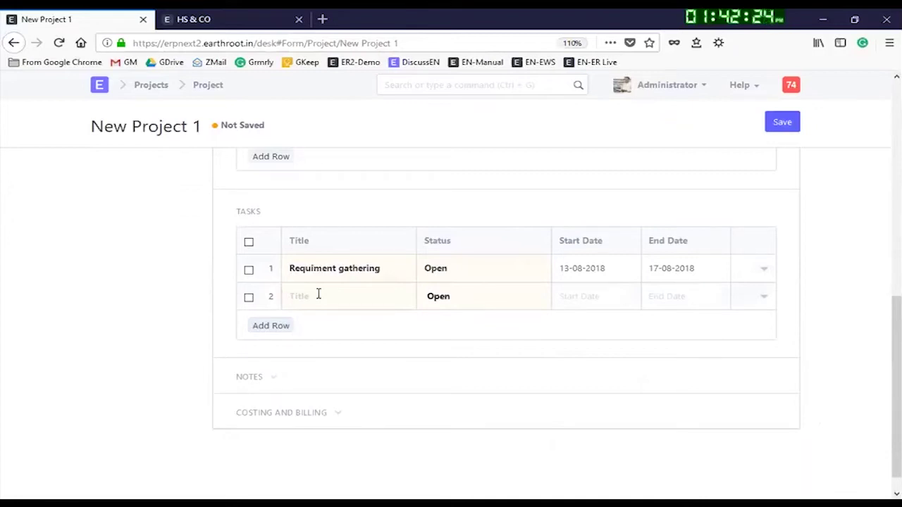
{"action": "type", "text": "Process documenta"}
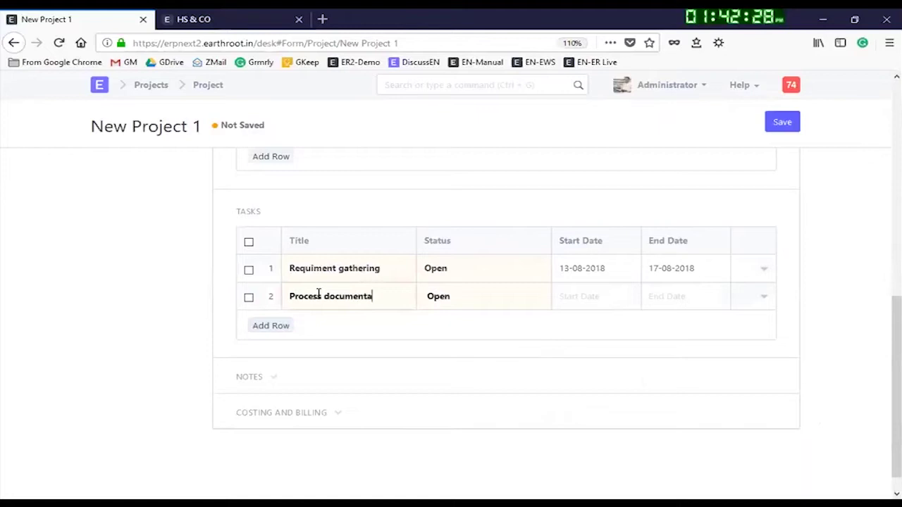
{"action": "type", "text": "tion"}
{"action": "key", "text": "Tab"}
{"action": "key", "text": "Tab"}
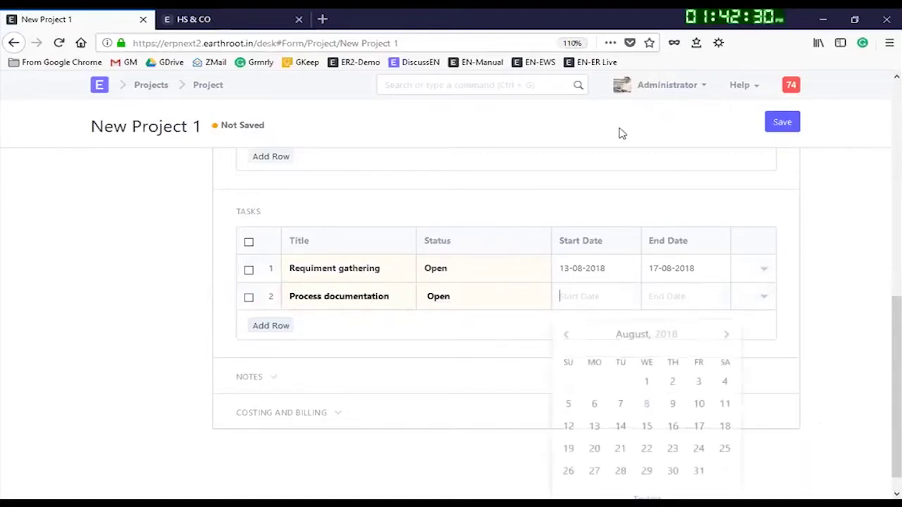
{"action": "left_click", "coordinate": [591, 450]}
{"action": "left_click", "coordinate": [661, 294]}
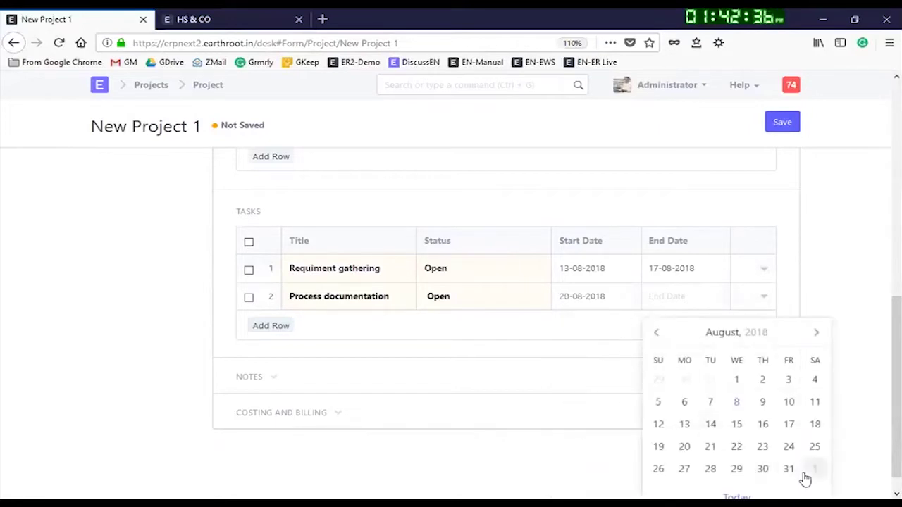
{"action": "left_click", "coordinate": [791, 446]}
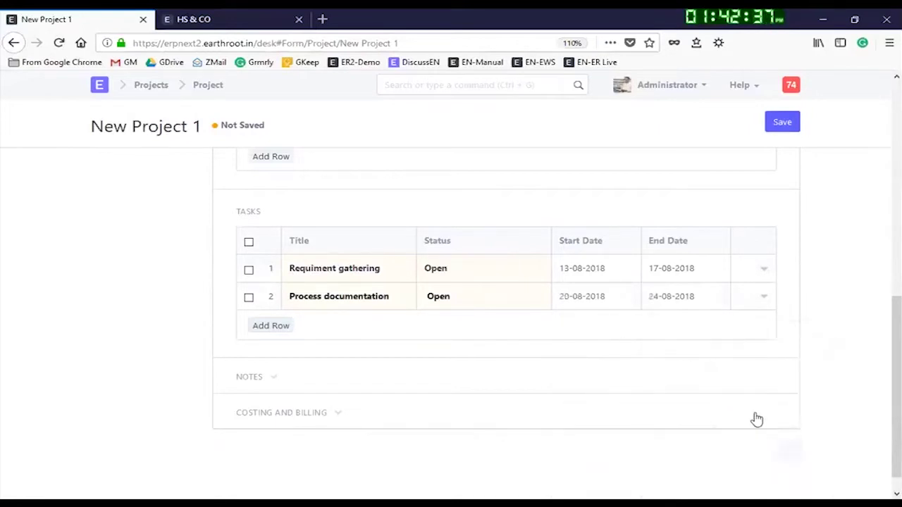
Step: Add task 'POC - prototype demo' scheduled 27-08-2018 to 31-08-2018
{"action": "left_click", "coordinate": [282, 326]}
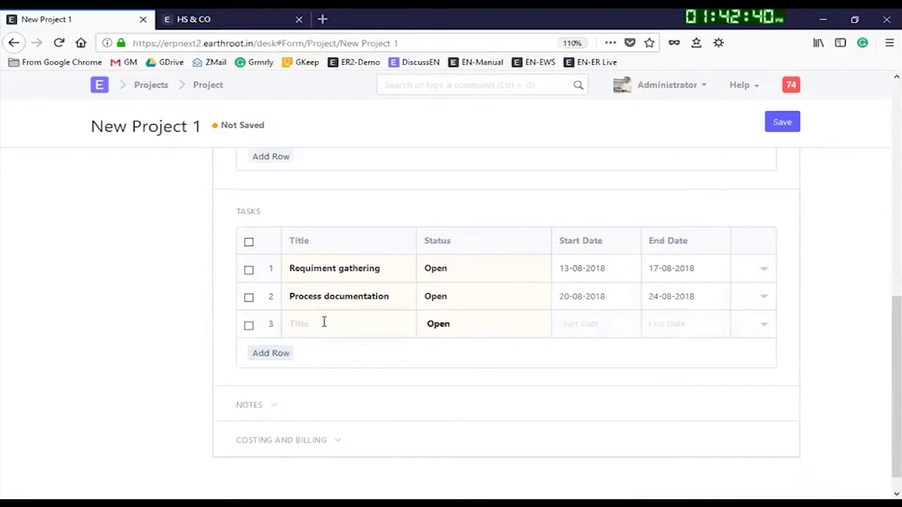
{"action": "type", "text": "POC"}
{"action": "key", "text": "BackSpace"}
{"action": "key", "text": "BackSpace"}
{"action": "type", "text": "prototype demo"}
{"action": "key", "text": "Tab"}
{"action": "key", "text": "Tab"}
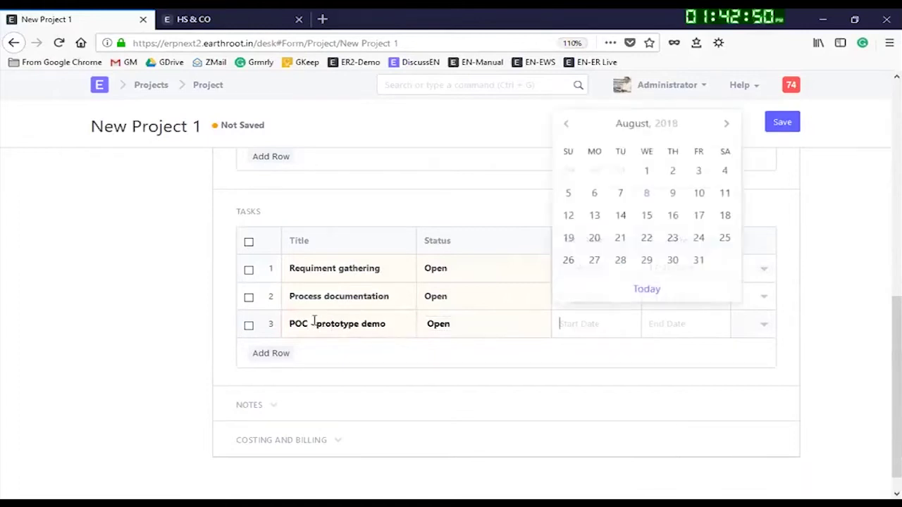
{"action": "left_click", "coordinate": [594, 258]}
{"action": "left_click", "coordinate": [676, 323]}
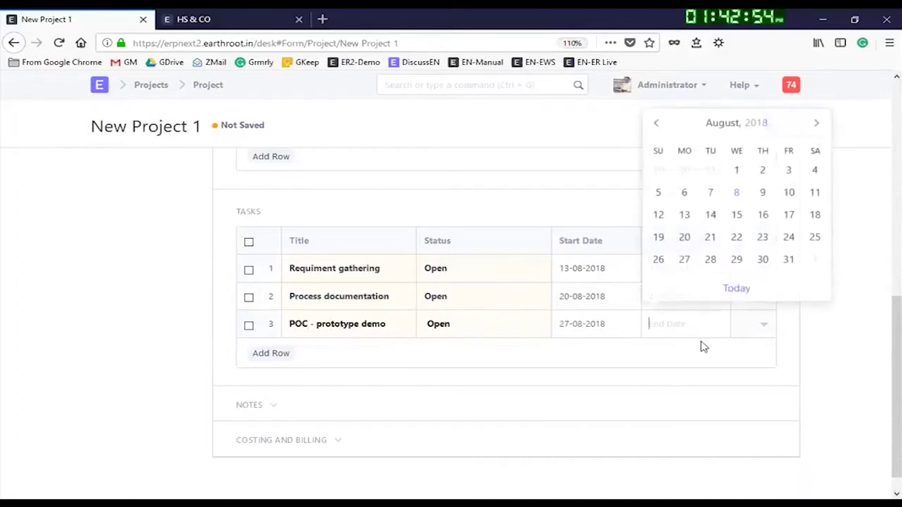
{"action": "left_click", "coordinate": [788, 260]}
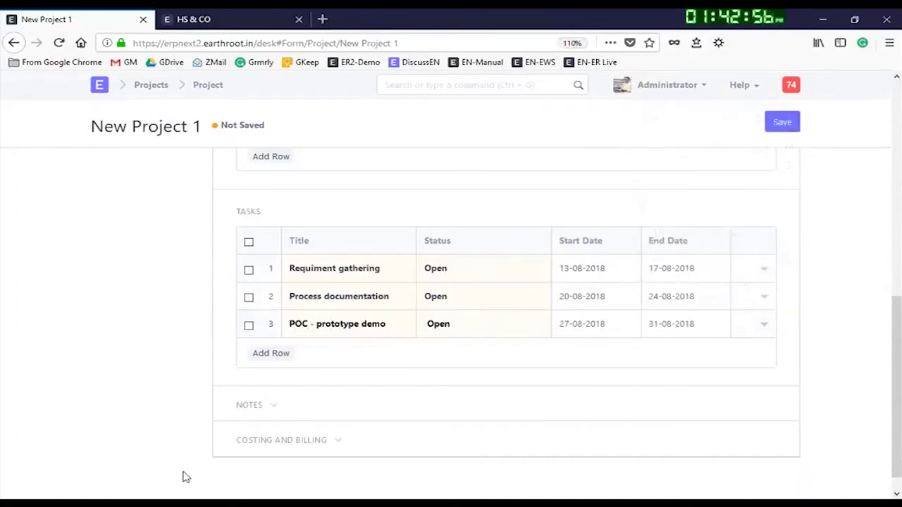
Step: Add task 'Implementation of key modules' scheduled 03-09-2018 to 12-09-2018
{"action": "left_click", "coordinate": [269, 355]}
{"action": "left_click", "coordinate": [323, 352]}
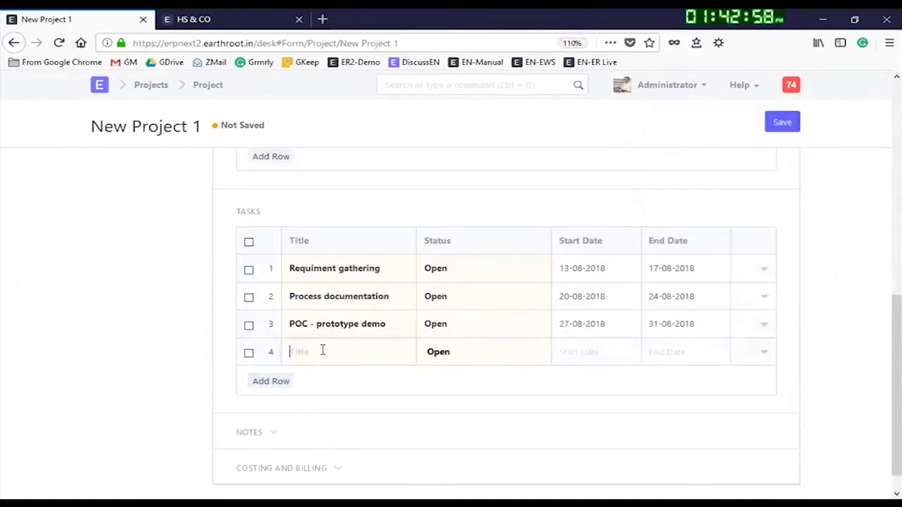
{"action": "type", "text": "Imple"}
{"action": "type", "text": "nta"}
{"action": "type", "text": "tion of key modules"}
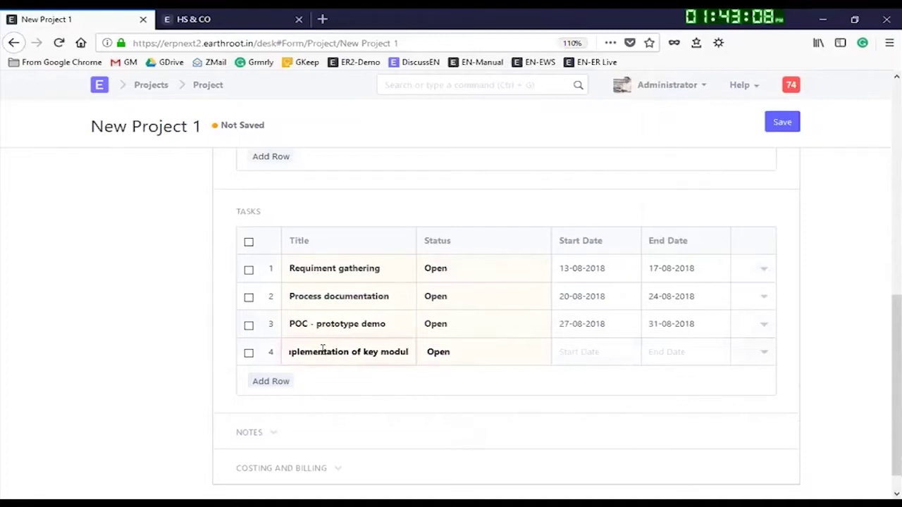
{"action": "key", "text": "Tab"}
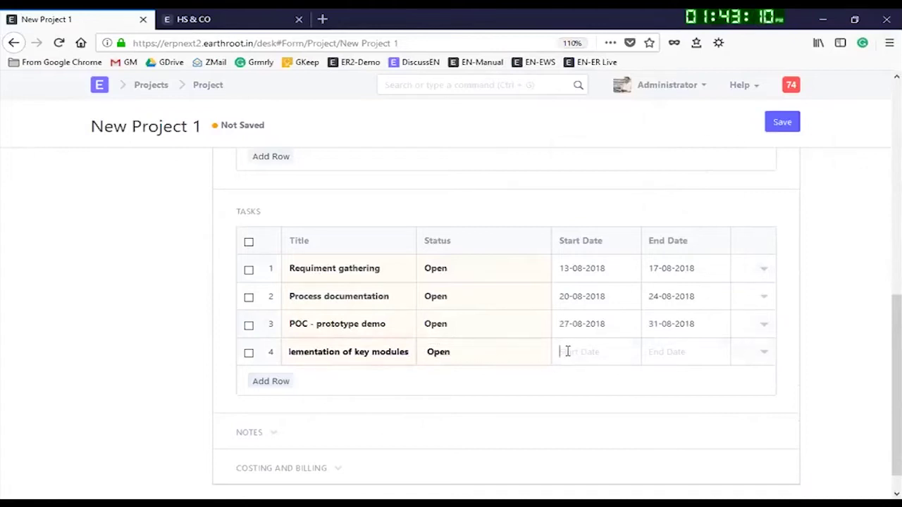
{"action": "left_click", "coordinate": [567, 350]}
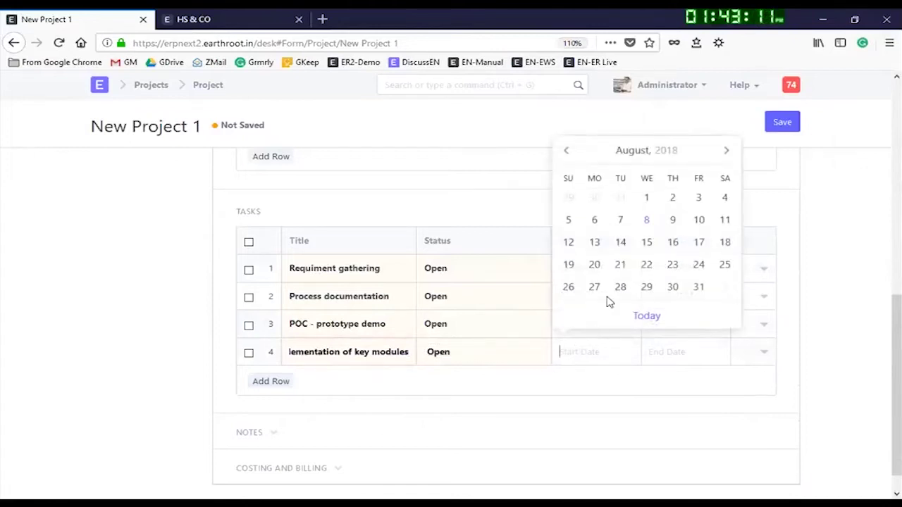
{"action": "left_click", "coordinate": [725, 154]}
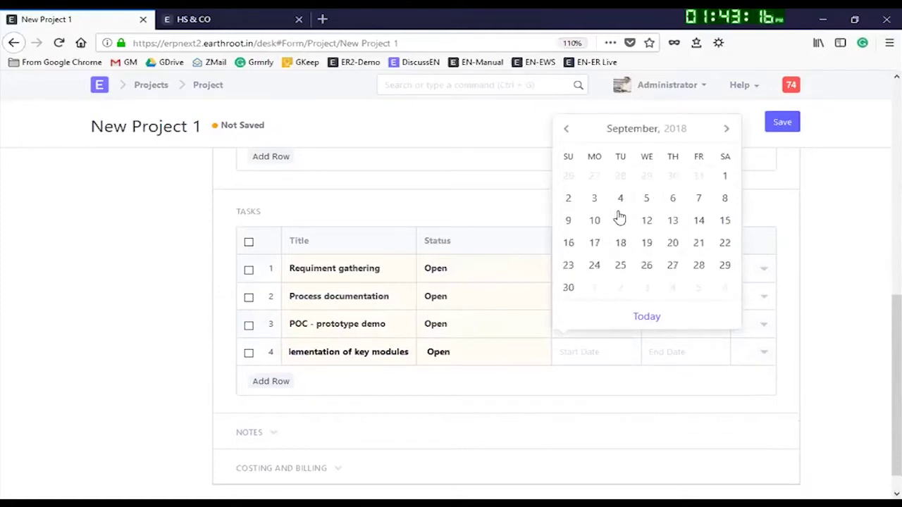
{"action": "left_click", "coordinate": [593, 199]}
{"action": "left_click", "coordinate": [678, 343]}
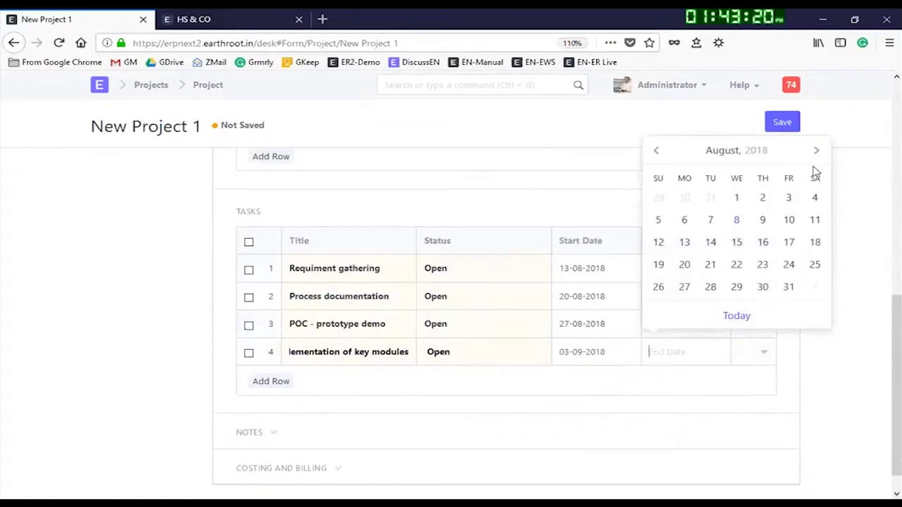
{"action": "left_click", "coordinate": [815, 151]}
{"action": "left_click", "coordinate": [736, 221]}
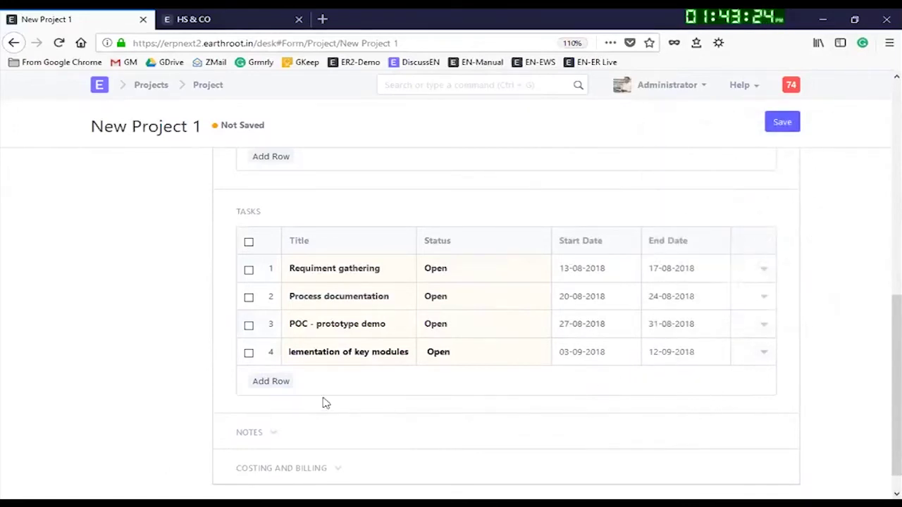
Step: Add task 'Training for users' scheduled 18-09-2018 to 25-09-2018
{"action": "left_click", "coordinate": [276, 381]}
{"action": "left_click", "coordinate": [336, 379]}
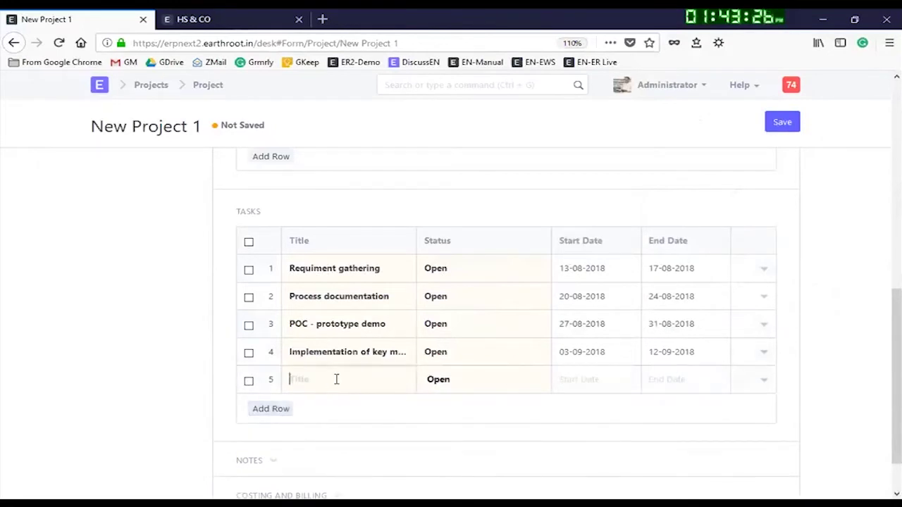
{"action": "type", "text": "Training f"}
{"action": "type", "text": "or users"}
{"action": "left_click", "coordinate": [582, 375]}
{"action": "left_click", "coordinate": [725, 182]}
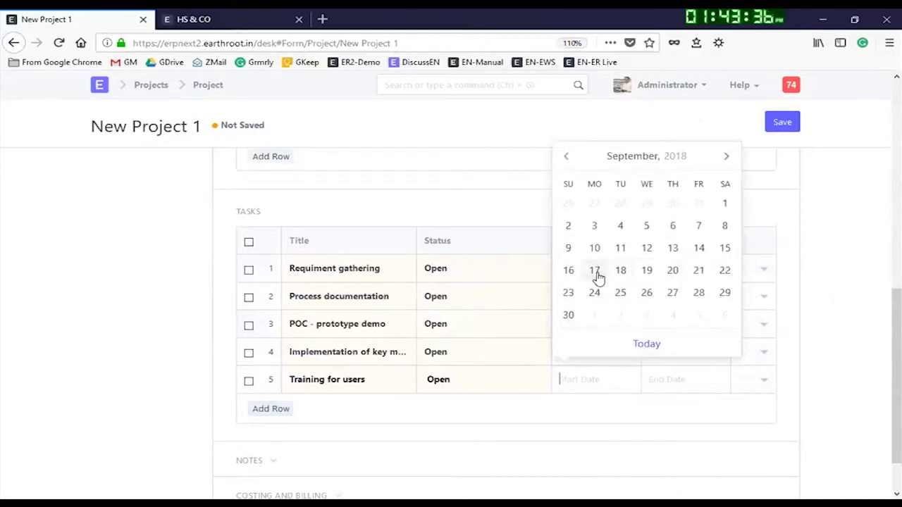
{"action": "left_click", "coordinate": [620, 275]}
{"action": "left_click", "coordinate": [691, 388]}
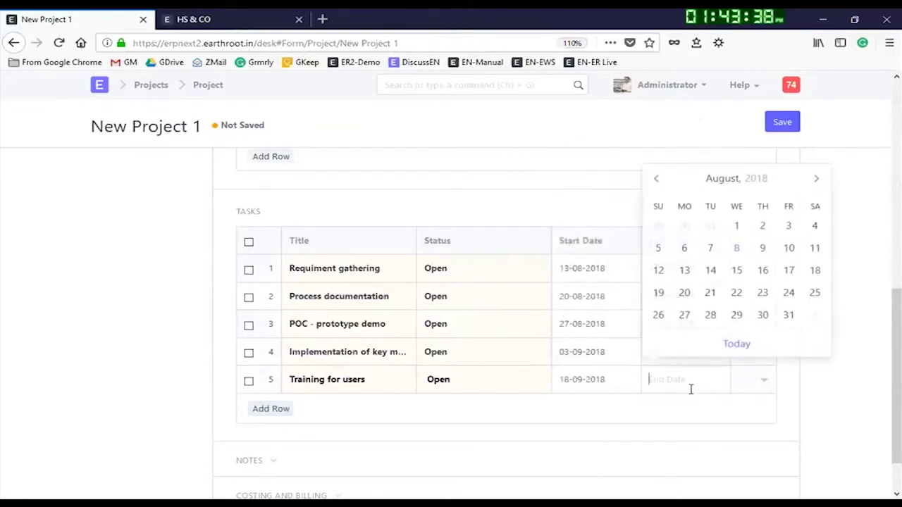
{"action": "left_click", "coordinate": [813, 180]}
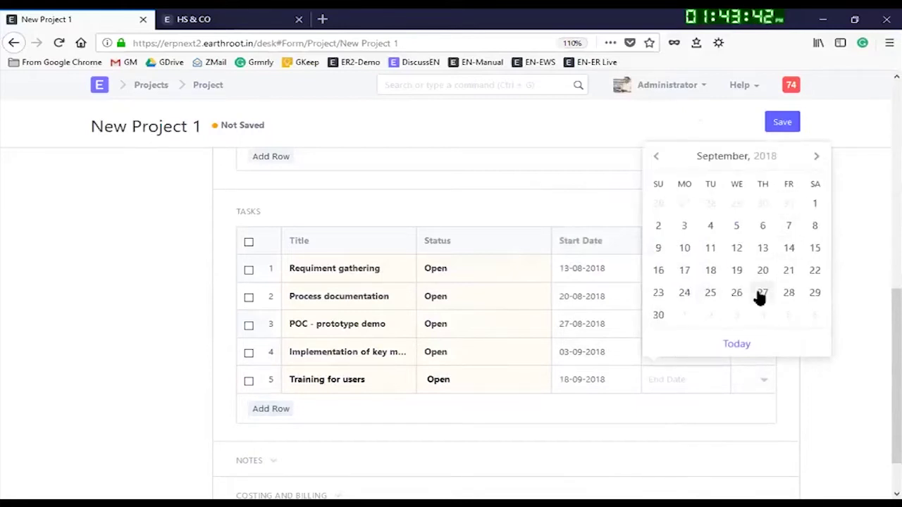
{"action": "left_click", "coordinate": [708, 292]}
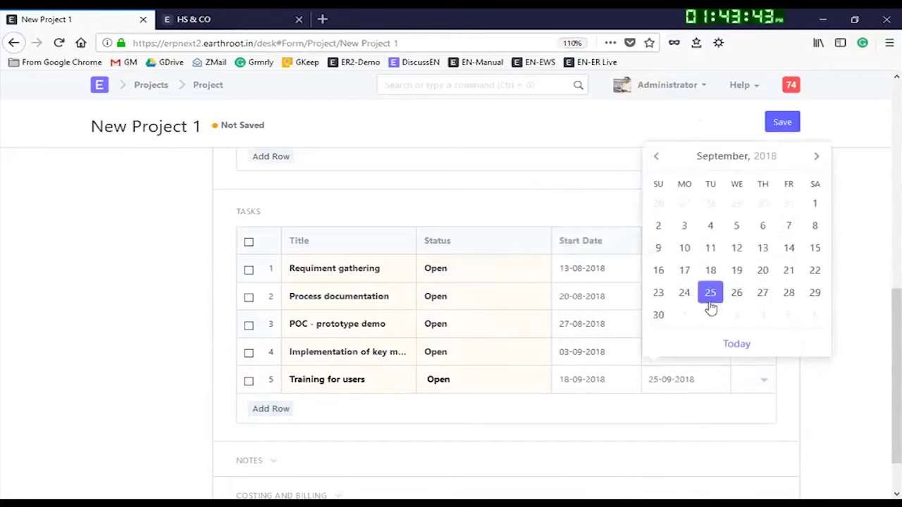
Step: Add task 'Signoff meeting' scheduled 26-09-2018 to 30-09-2018
{"action": "left_click", "coordinate": [281, 410]}
{"action": "type", "text": "Si"}
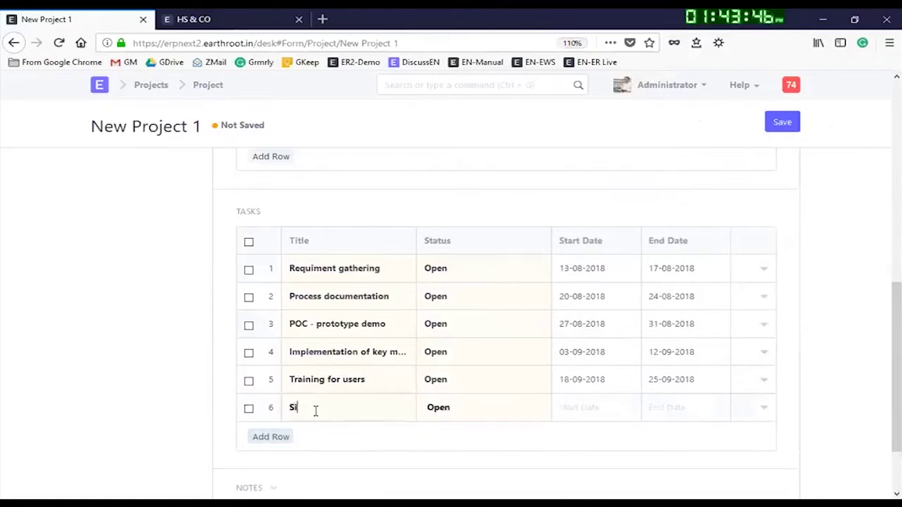
{"action": "left_click", "coordinate": [596, 405]}
{"action": "left_click", "coordinate": [726, 205]}
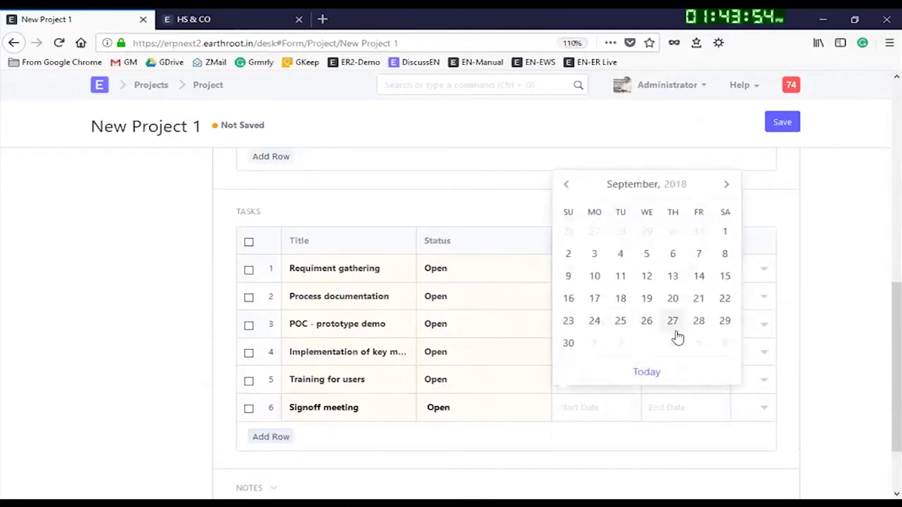
{"action": "left_click", "coordinate": [672, 322]}
{"action": "left_click", "coordinate": [675, 406]}
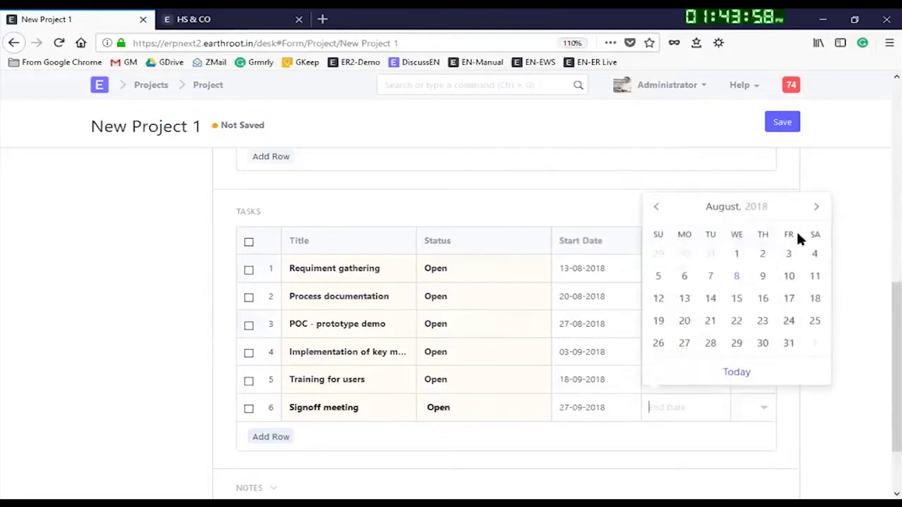
{"action": "left_click", "coordinate": [815, 209]}
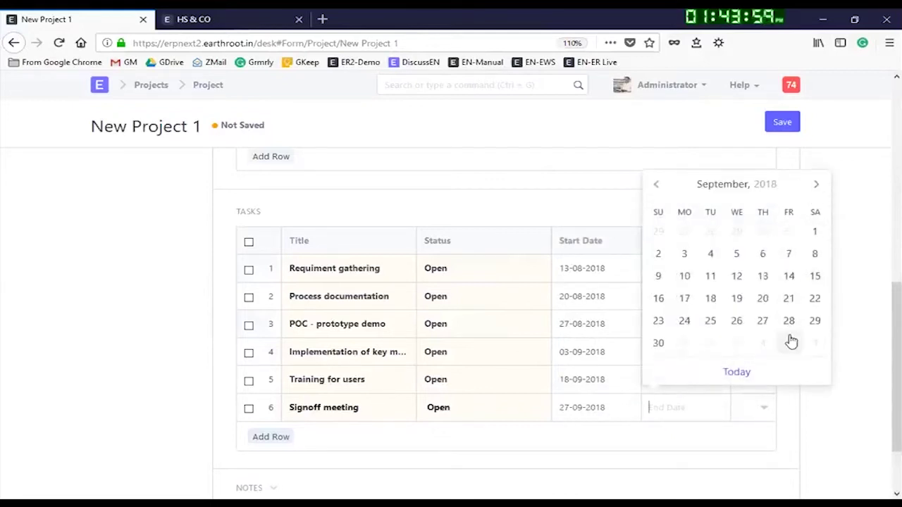
{"action": "left_click", "coordinate": [657, 355]}
{"action": "left_click", "coordinate": [596, 409]}
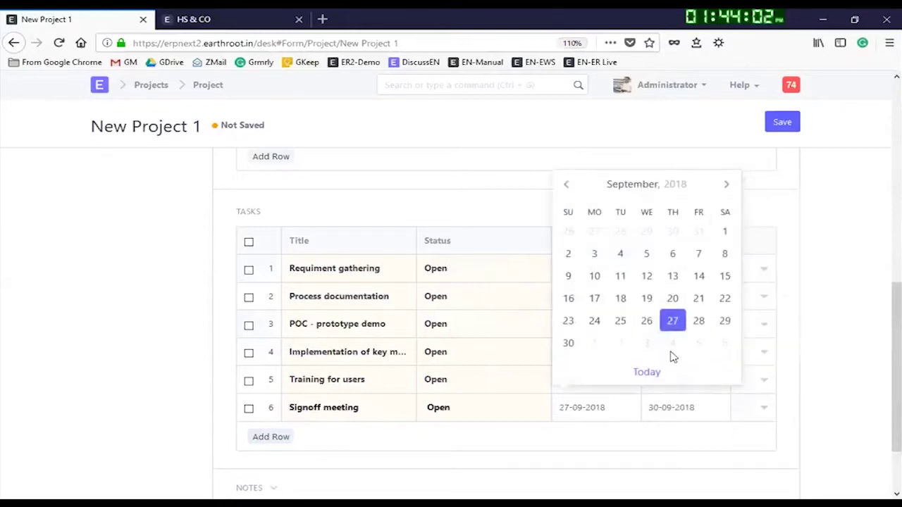
{"action": "left_click", "coordinate": [646, 321]}
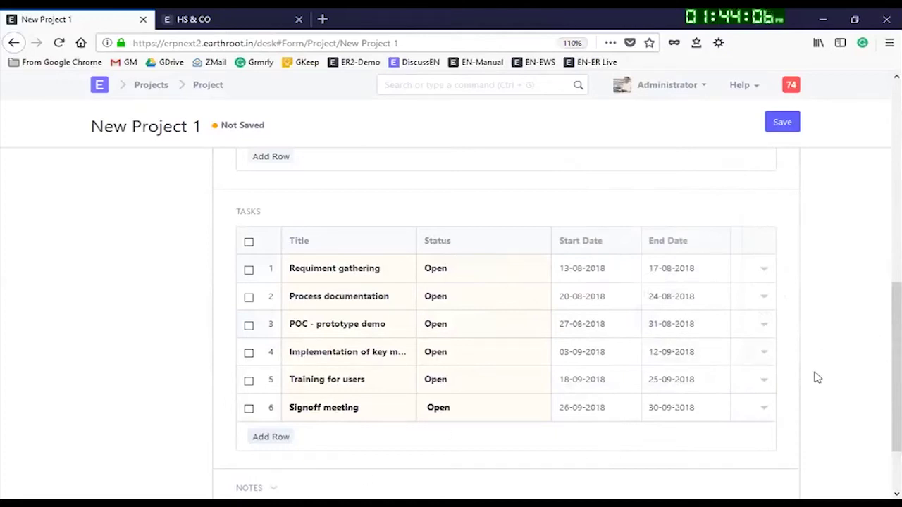
{"action": "scroll", "coordinate": [771, 335], "scroll_direction": "down", "scroll_amount": 2}
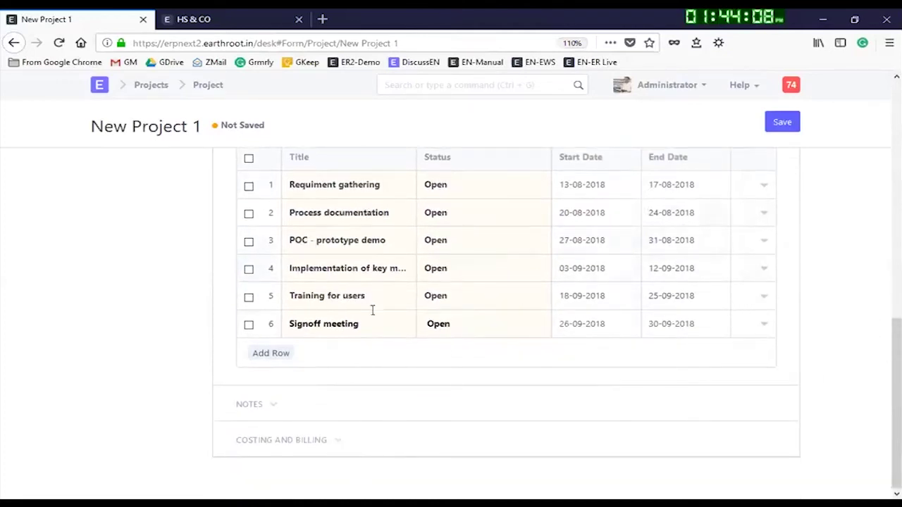
Step: Look over task 1's full detail form, then close it
{"action": "left_click", "coordinate": [763, 186]}
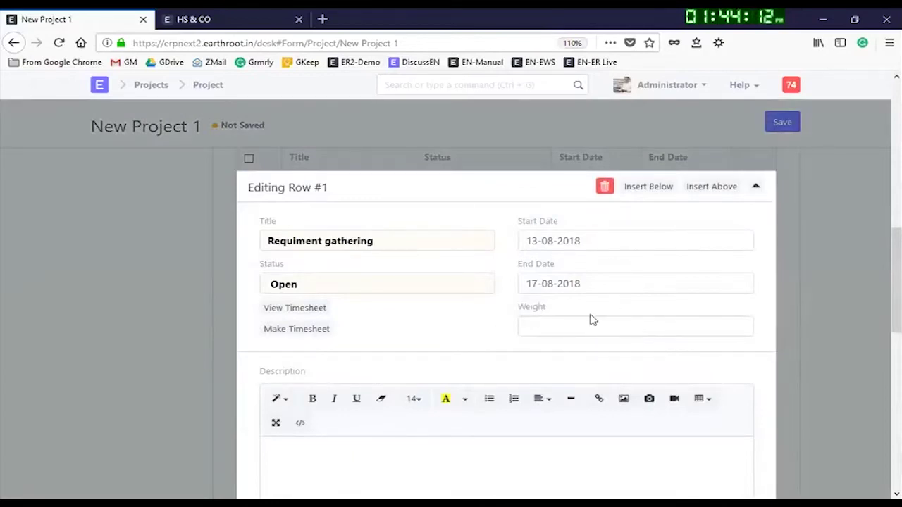
{"action": "scroll", "coordinate": [542, 317], "scroll_direction": "down", "scroll_amount": 2}
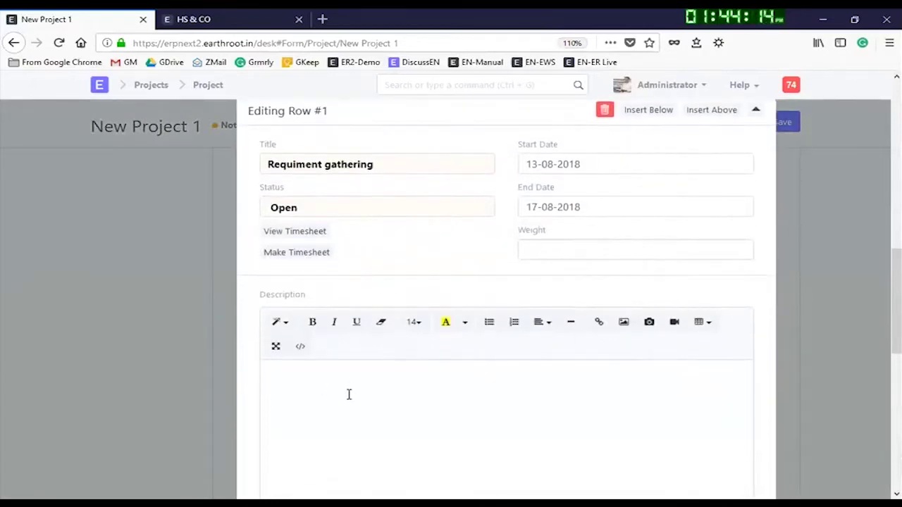
{"action": "scroll", "coordinate": [638, 216], "scroll_direction": "down", "scroll_amount": 2}
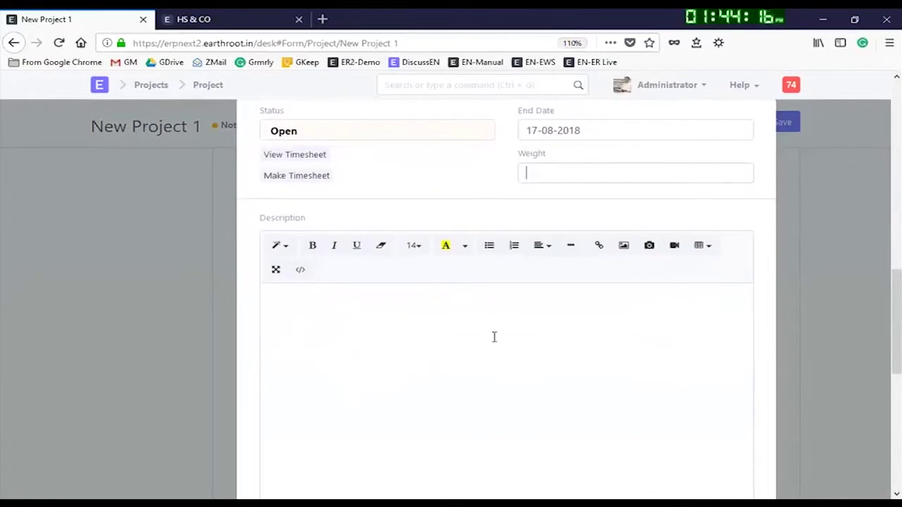
{"action": "scroll", "coordinate": [395, 331], "scroll_direction": "up", "scroll_amount": 4}
{"action": "scroll", "coordinate": [344, 389], "scroll_direction": "down", "scroll_amount": 7}
{"action": "scroll", "coordinate": [367, 353], "scroll_direction": "down", "scroll_amount": 3}
{"action": "scroll", "coordinate": [569, 275], "scroll_direction": "up", "scroll_amount": 6}
{"action": "left_click", "coordinate": [756, 190]}
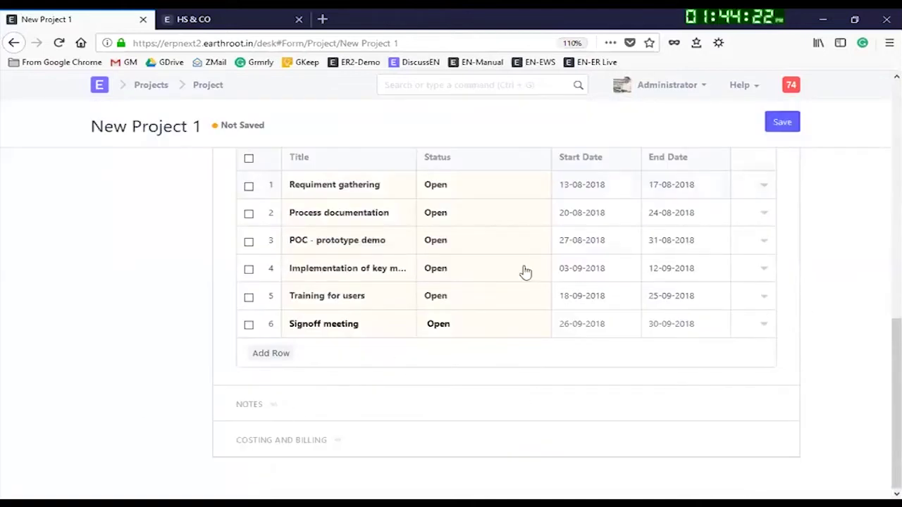
{"action": "left_click", "coordinate": [763, 186]}
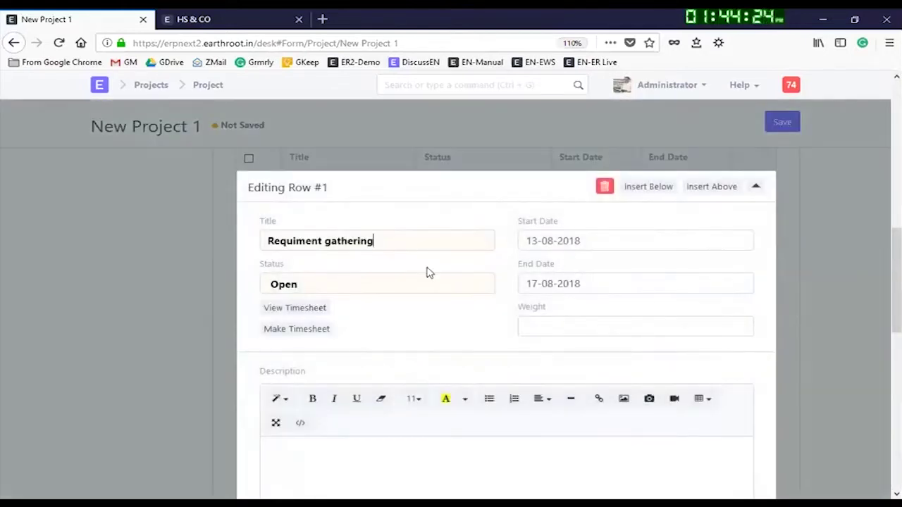
{"action": "left_click", "coordinate": [756, 186]}
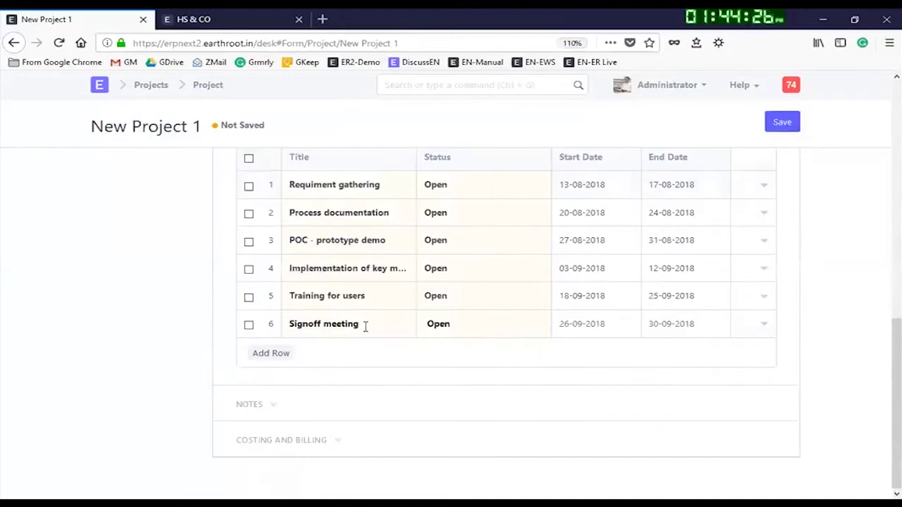
Step: Expand the notes and Costing and Billing sections to view the Estimated Cost field
{"action": "left_click", "coordinate": [277, 412]}
{"action": "left_click", "coordinate": [274, 412]}
{"action": "left_click", "coordinate": [273, 412]}
{"action": "scroll", "coordinate": [276, 390], "scroll_direction": "down", "scroll_amount": 5}
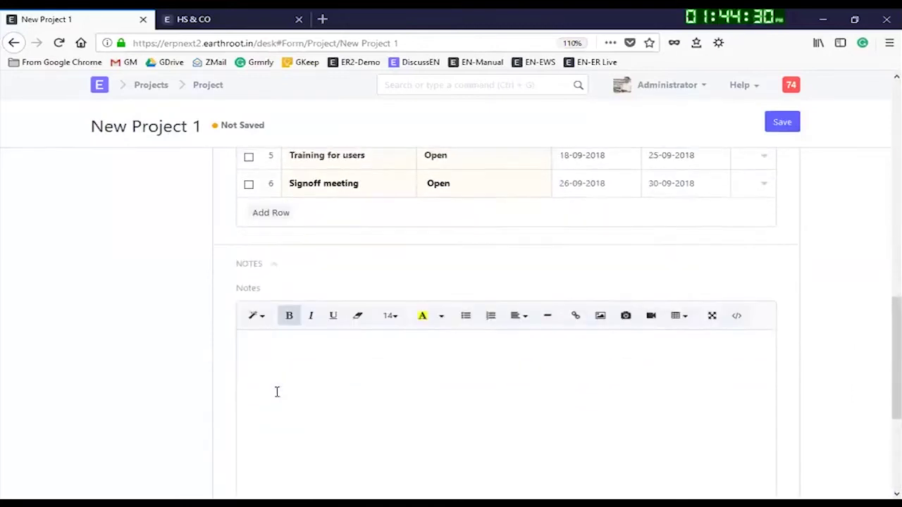
{"action": "scroll", "coordinate": [342, 394], "scroll_direction": "up", "scroll_amount": 3}
{"action": "scroll", "coordinate": [338, 405], "scroll_direction": "down", "scroll_amount": 3}
{"action": "left_click", "coordinate": [308, 442]}
{"action": "scroll", "coordinate": [352, 423], "scroll_direction": "down", "scroll_amount": 3}
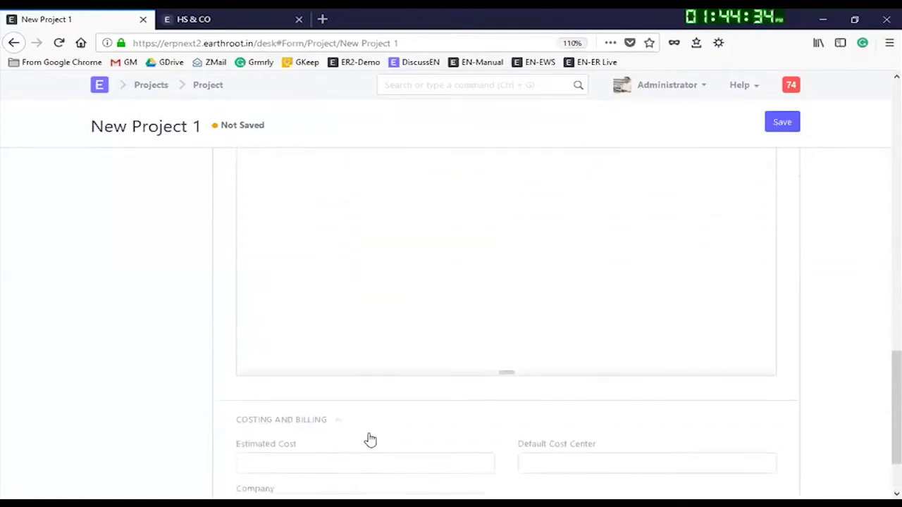
{"action": "left_click", "coordinate": [287, 386]}
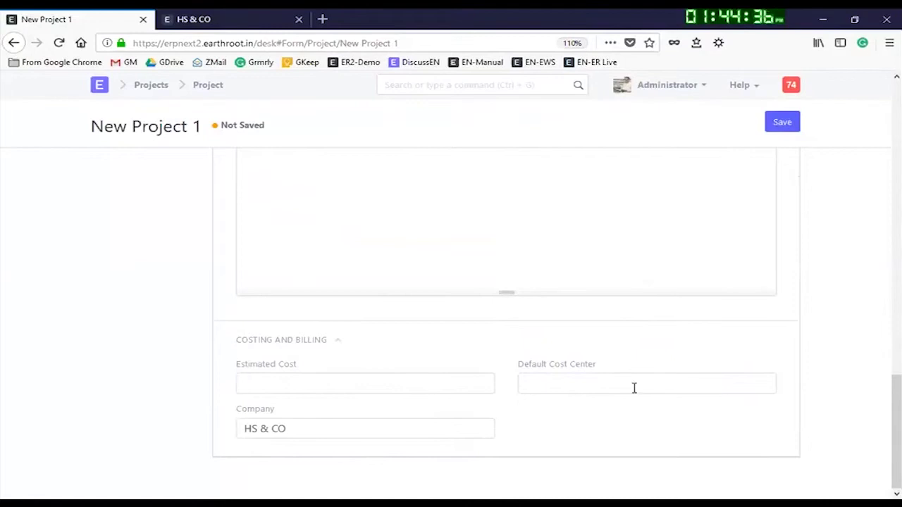
{"action": "scroll", "coordinate": [755, 276], "scroll_direction": "up", "scroll_amount": 10}
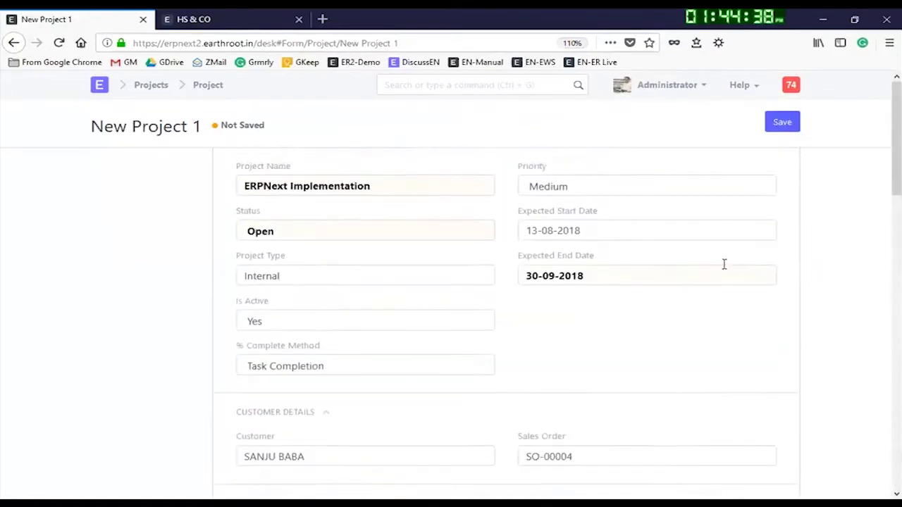
Step: Save the project and attach the image 'ERPNext Gartner Apr 2017.png' to it
{"action": "left_click", "coordinate": [790, 126]}
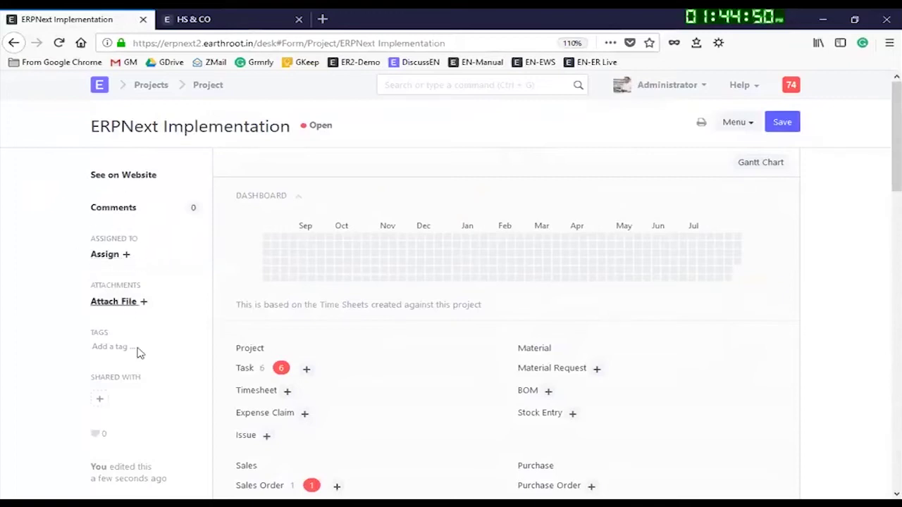
{"action": "left_click", "coordinate": [145, 304]}
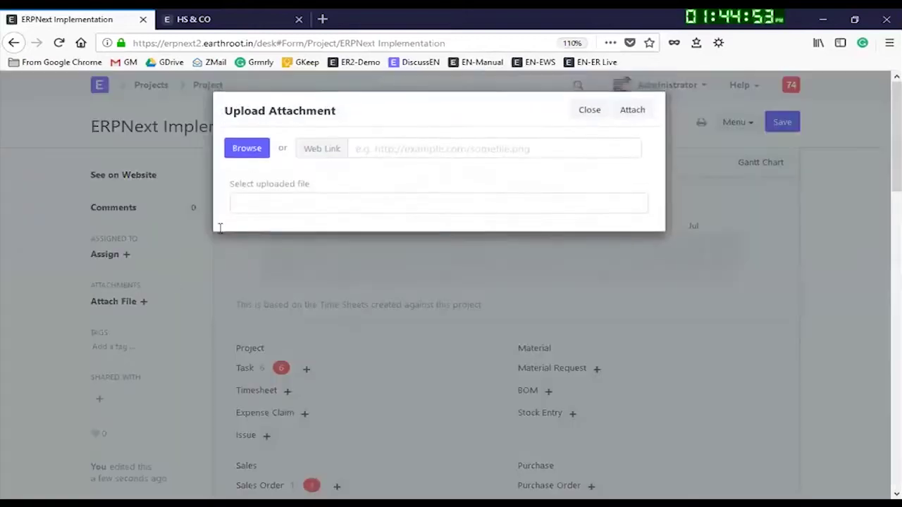
{"action": "left_click", "coordinate": [246, 149]}
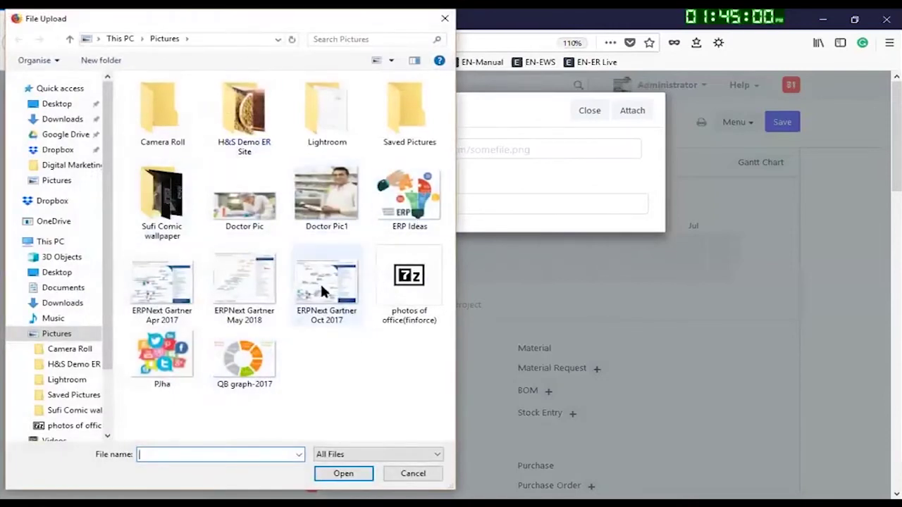
{"action": "left_click", "coordinate": [178, 284]}
{"action": "left_click", "coordinate": [345, 476]}
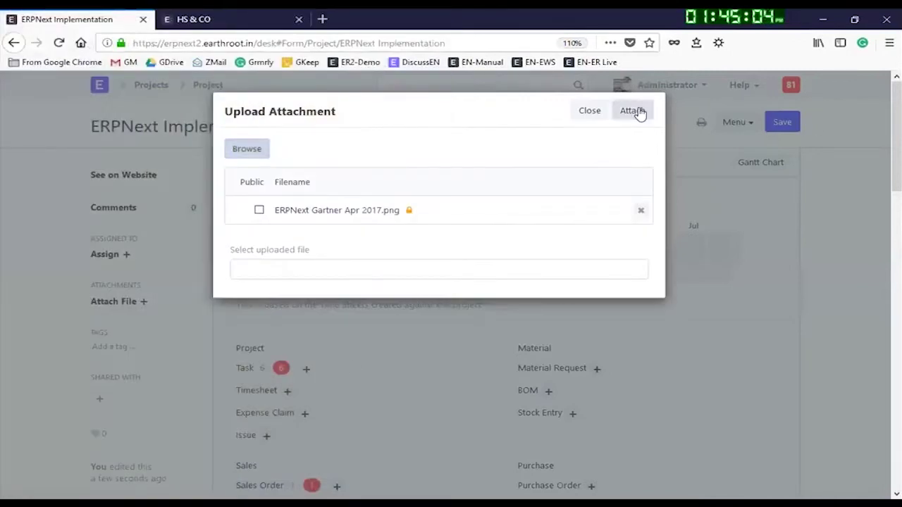
{"action": "left_click", "coordinate": [637, 110]}
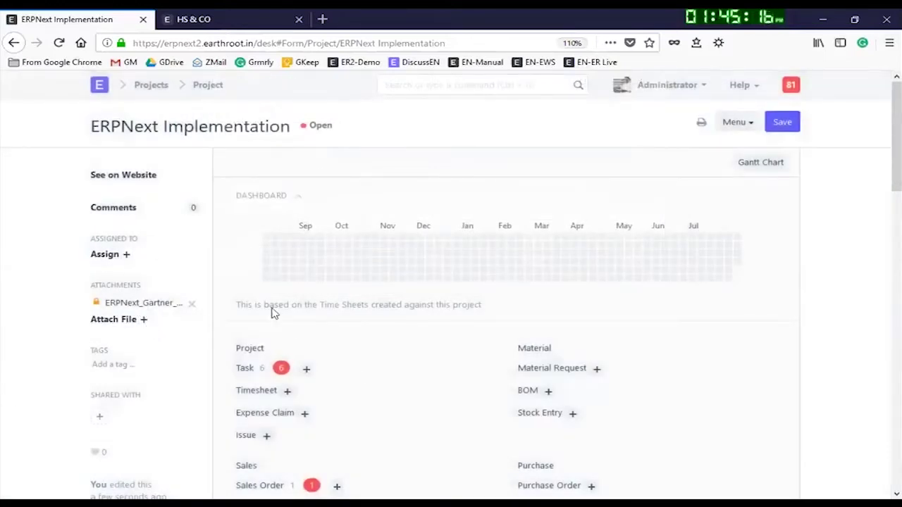
Step: Choose the suggested system user as the project's assignee
{"action": "scroll", "coordinate": [383, 332], "scroll_direction": "down", "scroll_amount": 2}
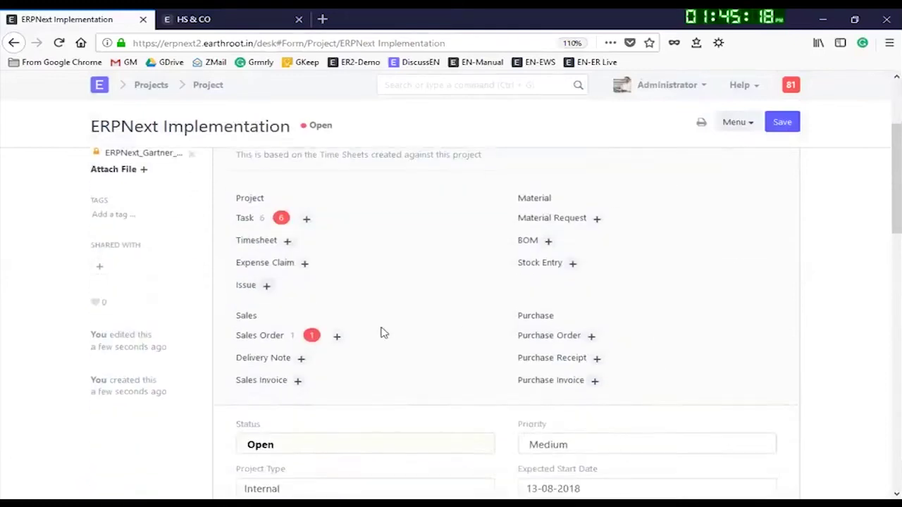
{"action": "scroll", "coordinate": [383, 332], "scroll_direction": "down", "scroll_amount": 4}
{"action": "scroll", "coordinate": [374, 253], "scroll_direction": "up", "scroll_amount": 5}
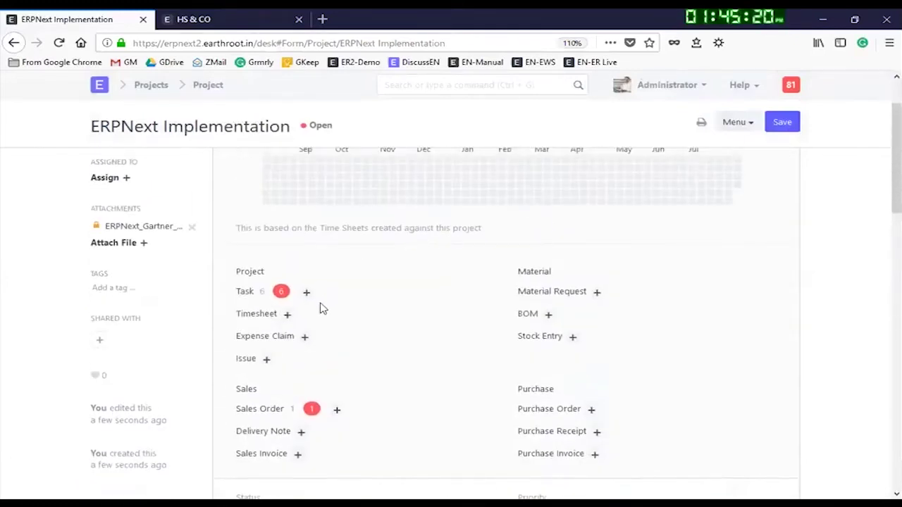
{"action": "left_click", "coordinate": [106, 177]}
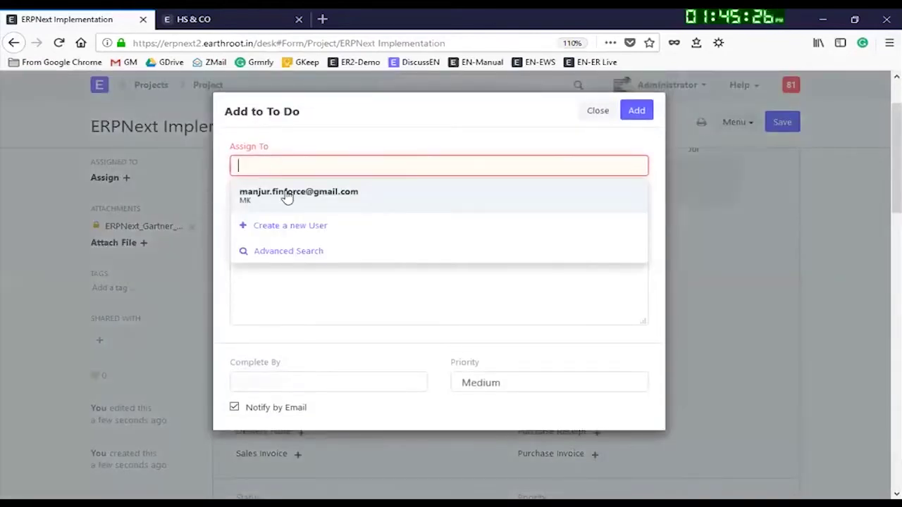
{"action": "left_click", "coordinate": [286, 198]}
{"action": "left_click", "coordinate": [636, 110]}
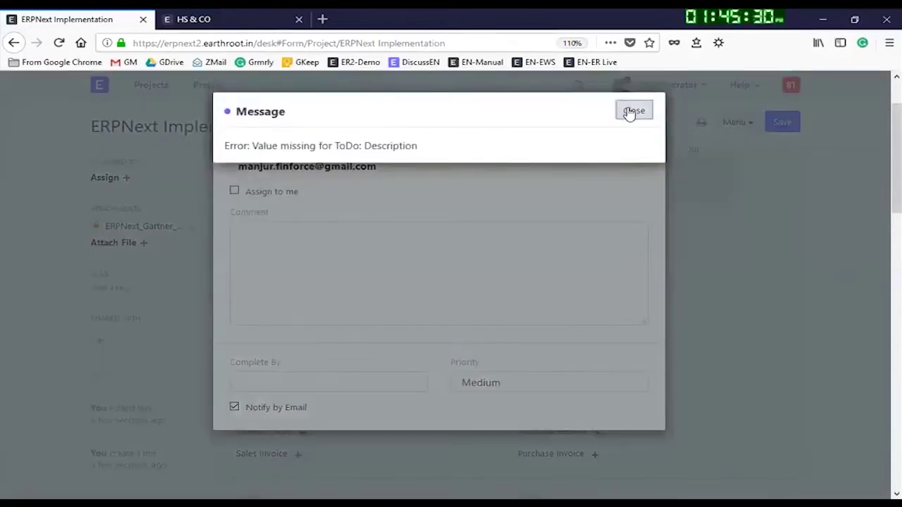
{"action": "left_click", "coordinate": [629, 111]}
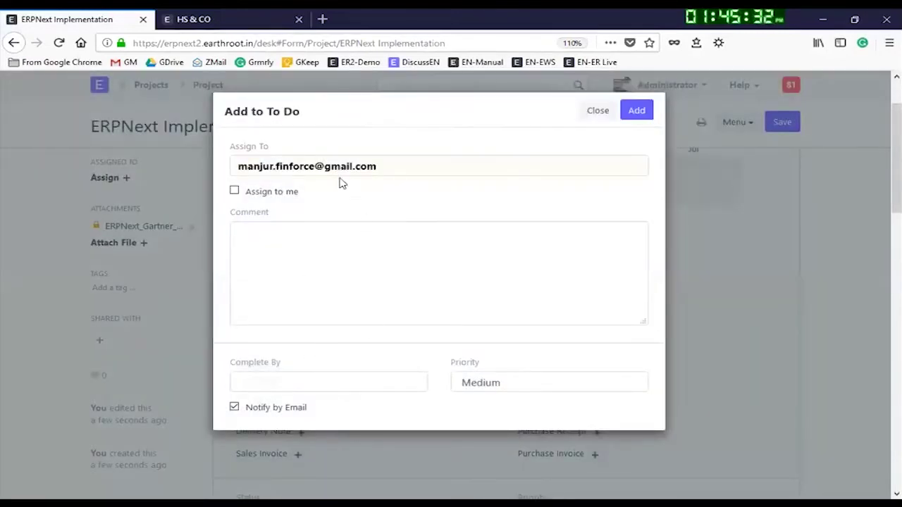
Step: Add the assignment due 30-09-2018 with comment 'This is to be completed'
{"action": "left_click", "coordinate": [280, 382]}
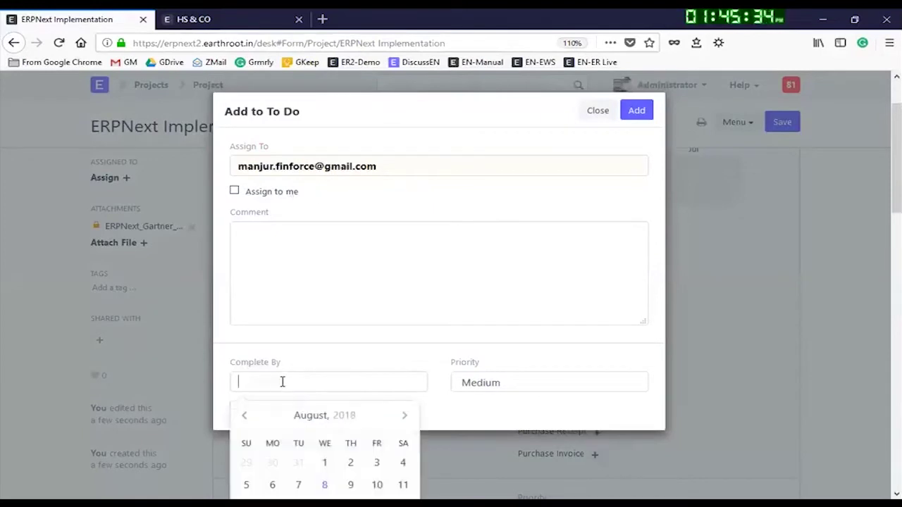
{"action": "scroll", "coordinate": [335, 428], "scroll_direction": "down", "scroll_amount": 3}
{"action": "scroll", "coordinate": [334, 423], "scroll_direction": "up", "scroll_amount": 1}
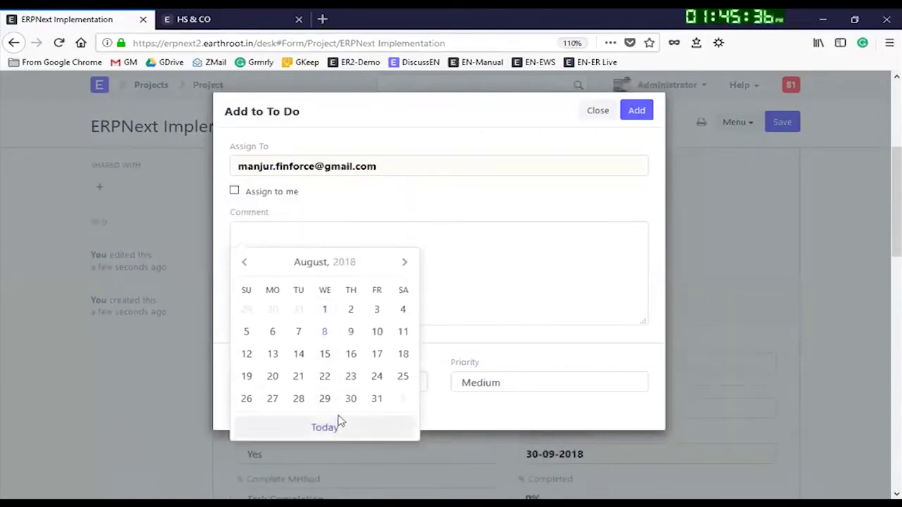
{"action": "left_click", "coordinate": [405, 262]}
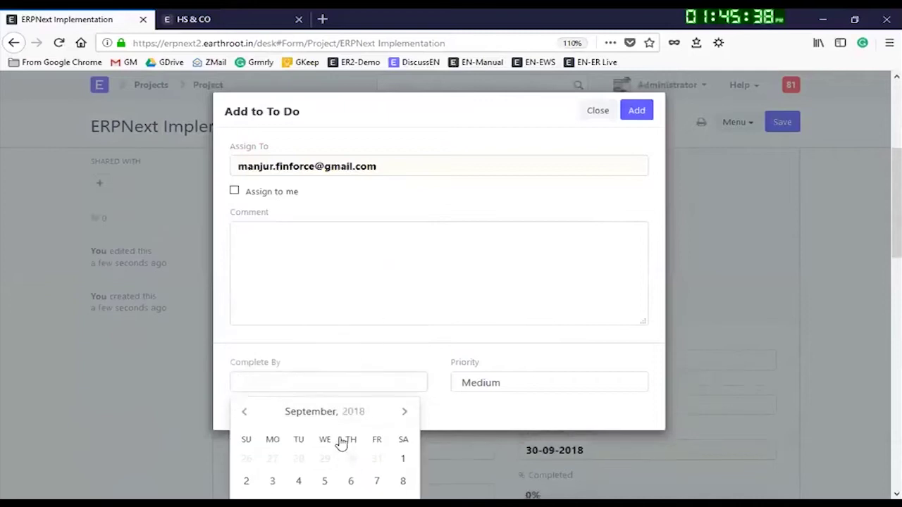
{"action": "scroll", "coordinate": [338, 441], "scroll_direction": "down", "scroll_amount": 2}
{"action": "left_click", "coordinate": [250, 269]}
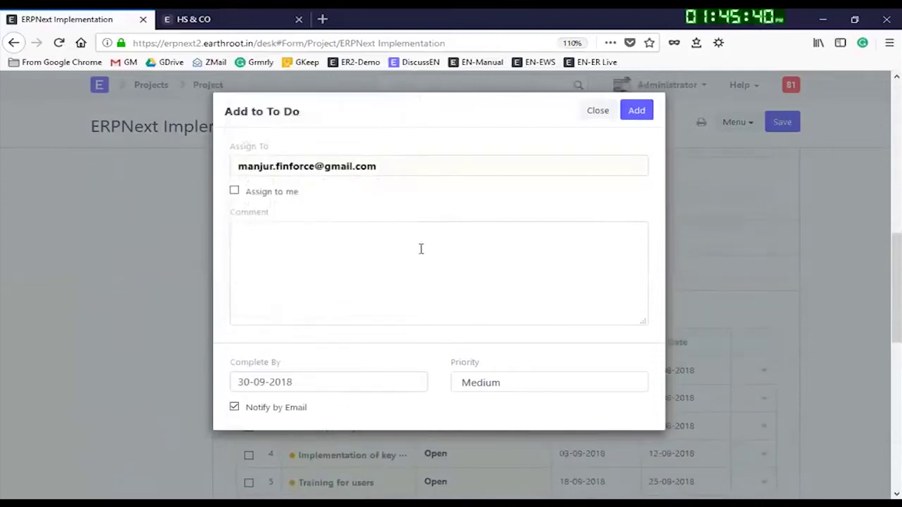
{"action": "left_click", "coordinate": [639, 114]}
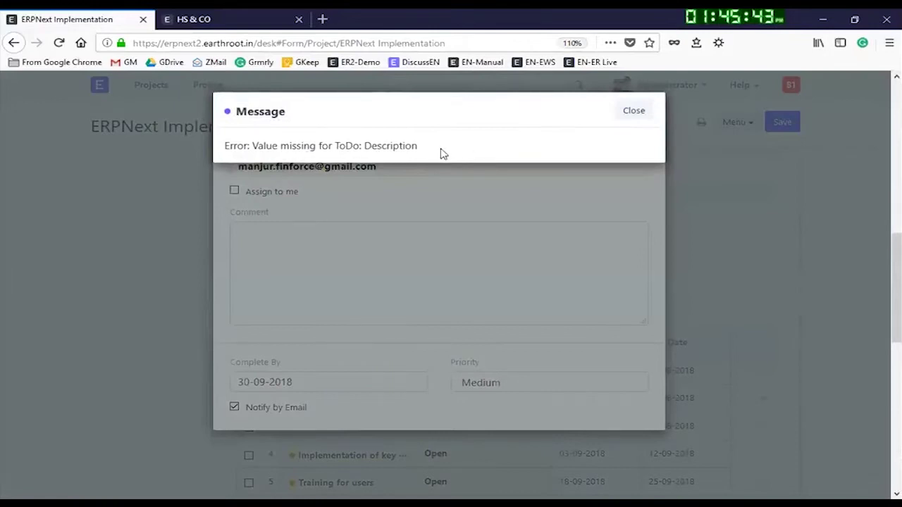
{"action": "left_click", "coordinate": [634, 113]}
{"action": "left_click", "coordinate": [410, 269]}
{"action": "type", "text": "Thi is to be completed"}
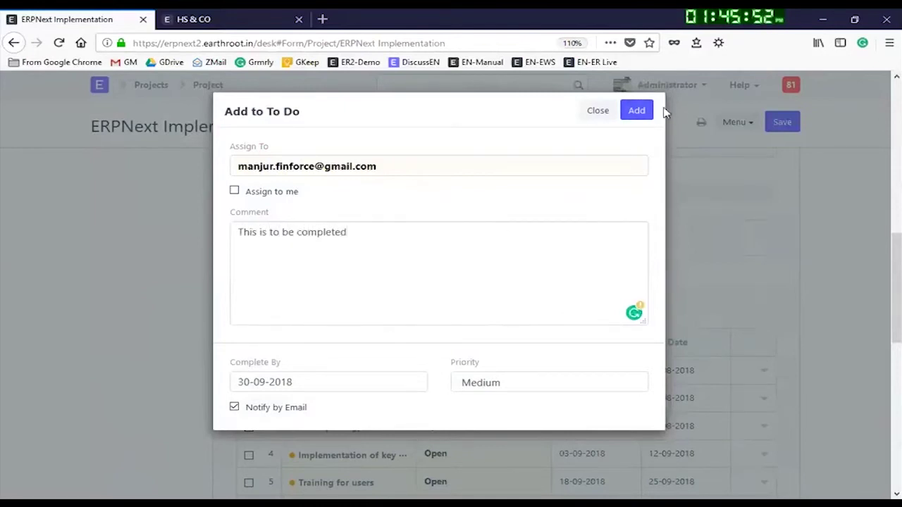
{"action": "left_click", "coordinate": [638, 113]}
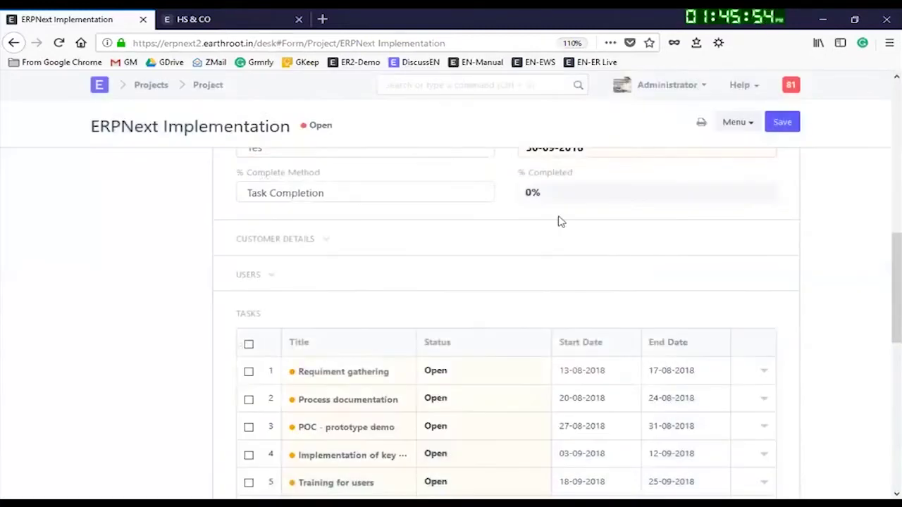
{"action": "scroll", "coordinate": [708, 290], "scroll_direction": "up", "scroll_amount": 4}
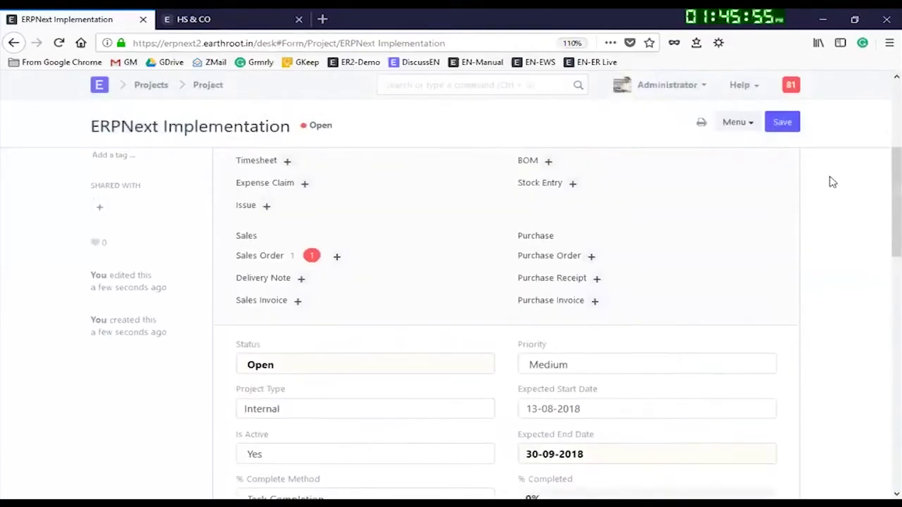
Step: Save the project, then open the 'Requiment gathering' task from the Task list
{"action": "left_click", "coordinate": [782, 123]}
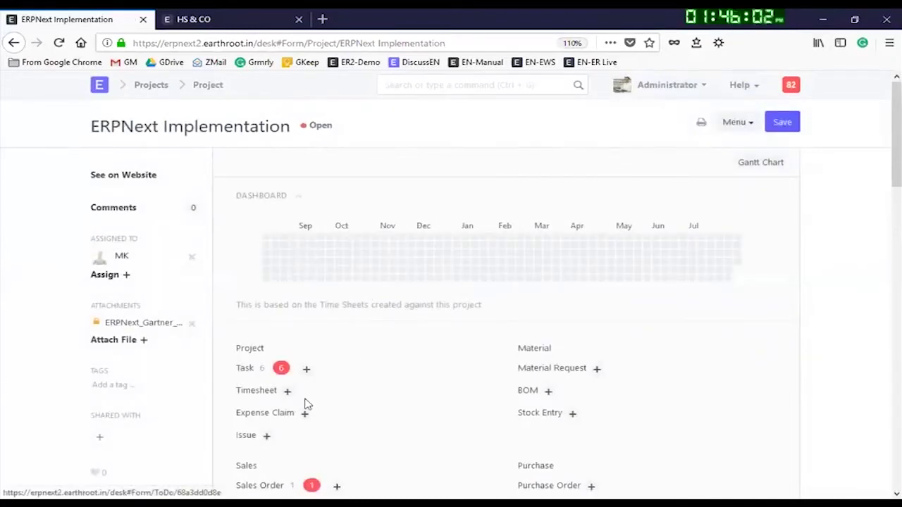
{"action": "left_click", "coordinate": [244, 369]}
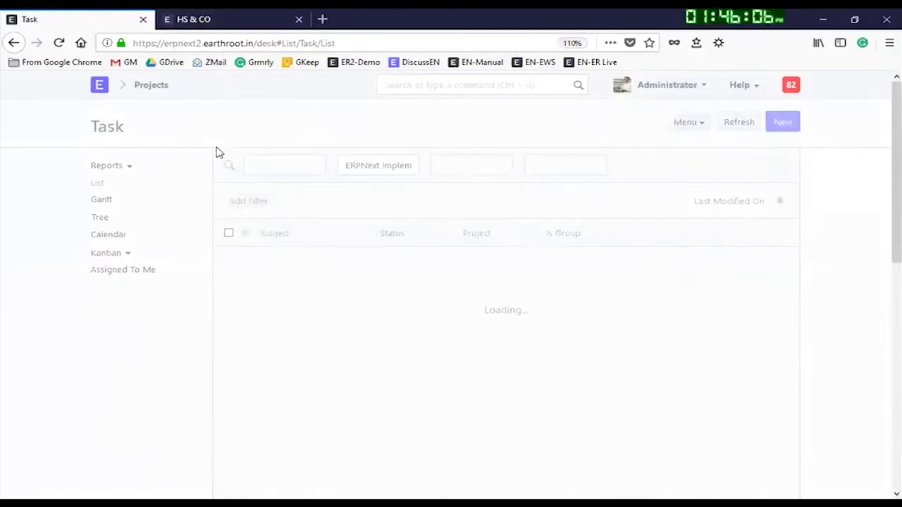
{"action": "left_click", "coordinate": [153, 86]}
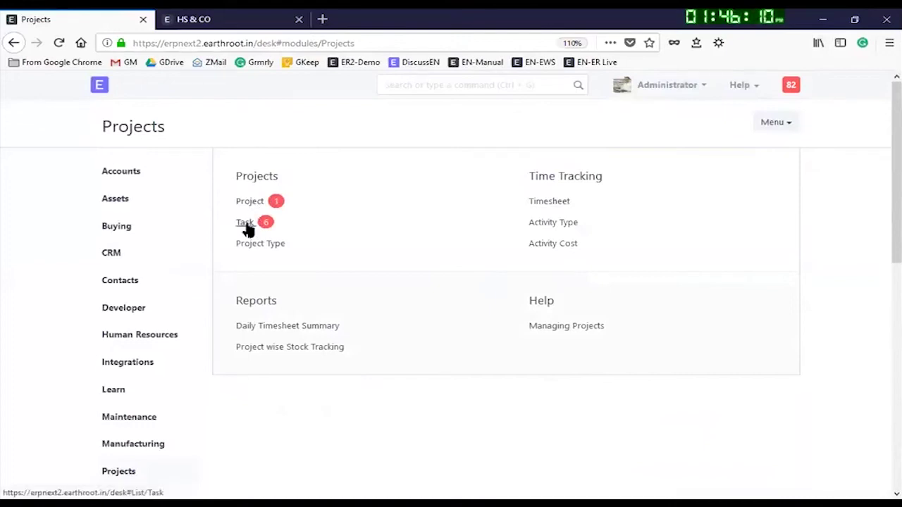
{"action": "left_click", "coordinate": [244, 222]}
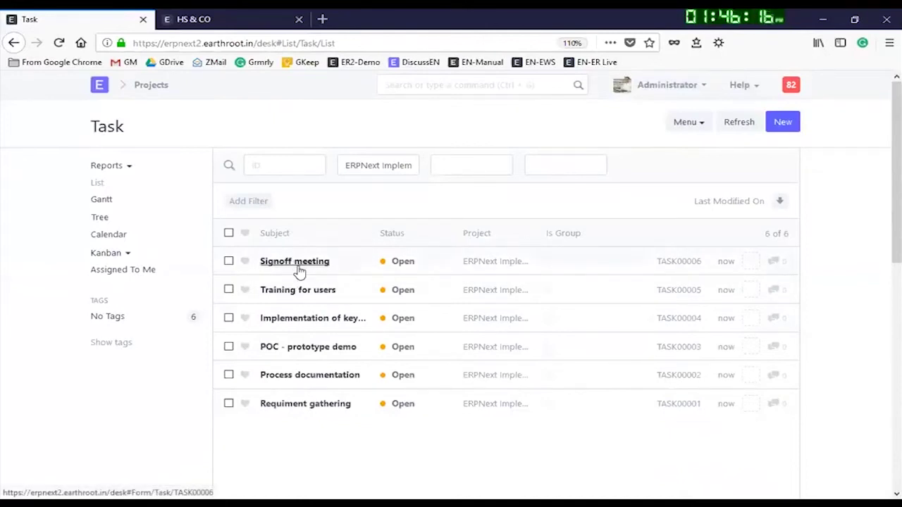
{"action": "left_click", "coordinate": [297, 408]}
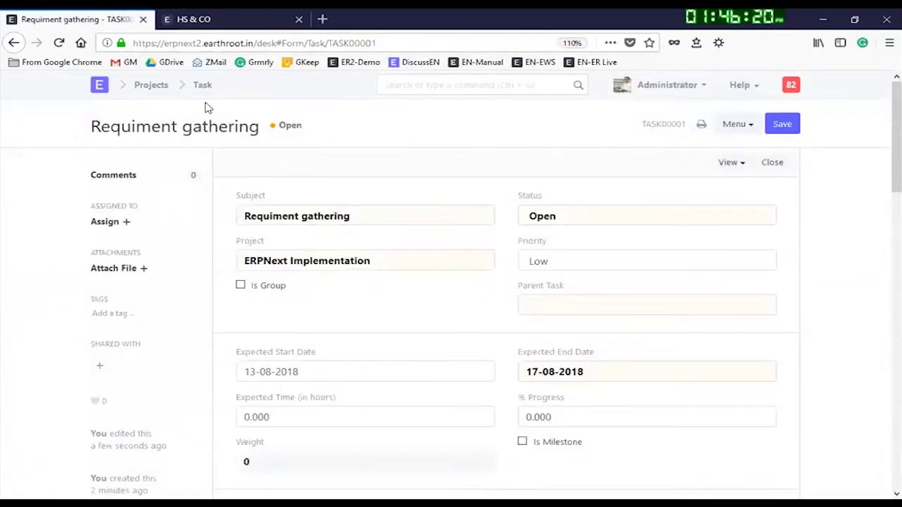
{"action": "left_click", "coordinate": [386, 84]}
Step: Open the User list and start a new user record
{"action": "type", "text": "User"}
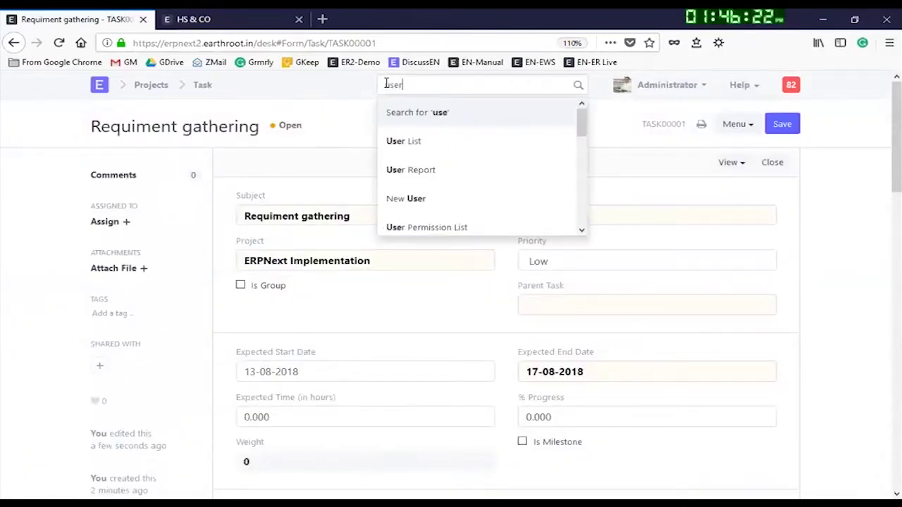
{"action": "left_click", "coordinate": [387, 141]}
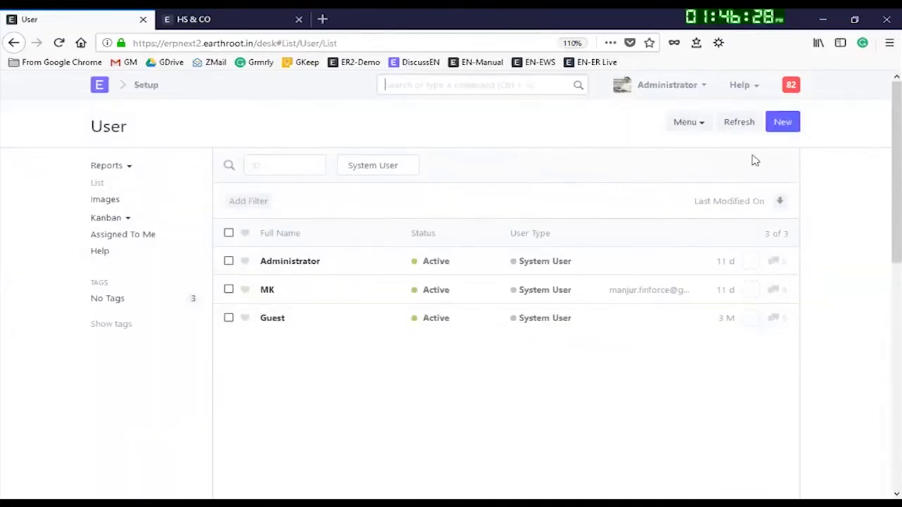
{"action": "left_click", "coordinate": [783, 122]}
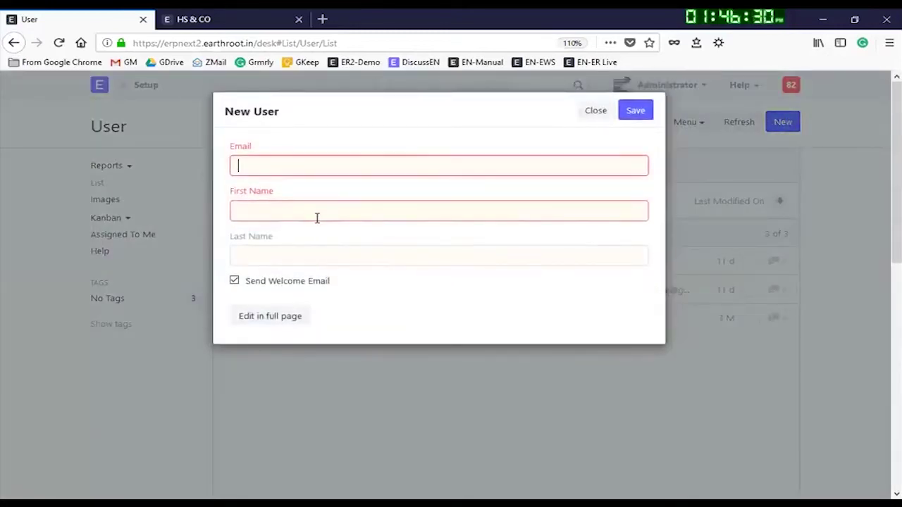
Step: Enter the new user's e-mail address and first name, then save the user
{"action": "left_click", "coordinate": [317, 218]}
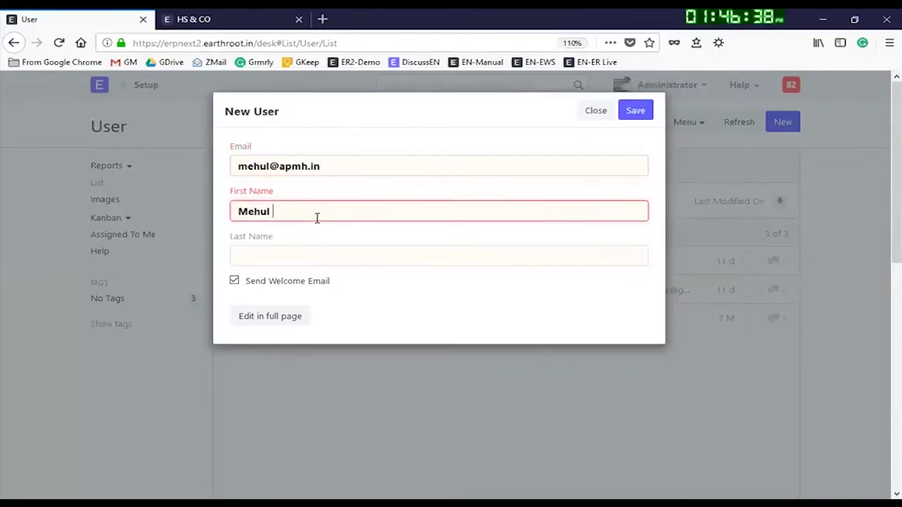
{"action": "type", "text": "Mehul A"}
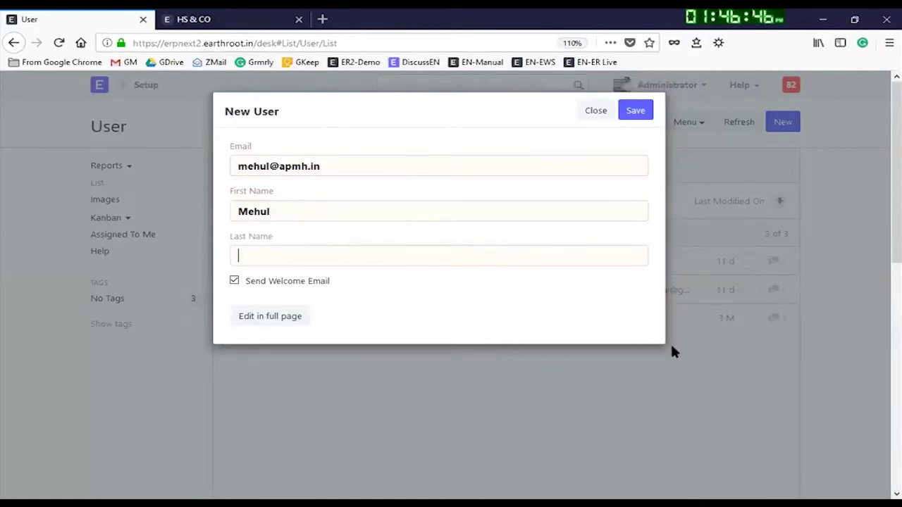
{"action": "left_click", "coordinate": [643, 114]}
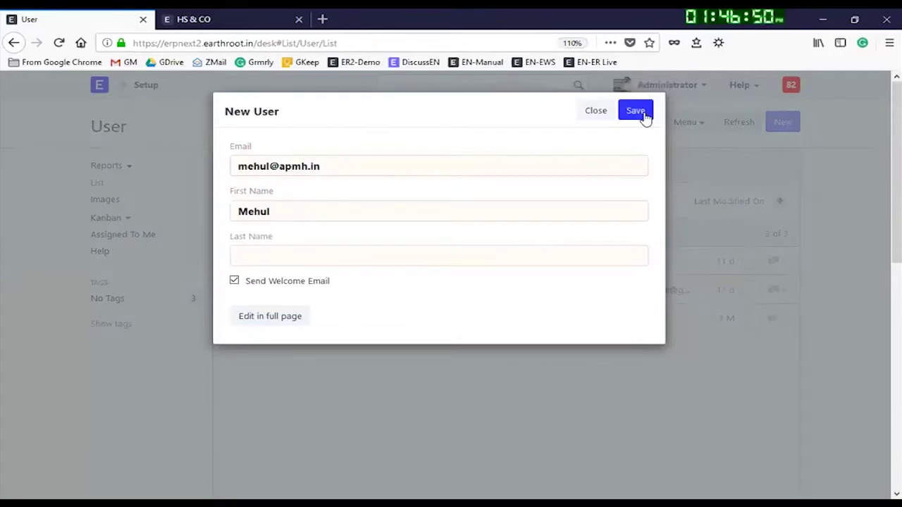
{"action": "left_click", "coordinate": [636, 113]}
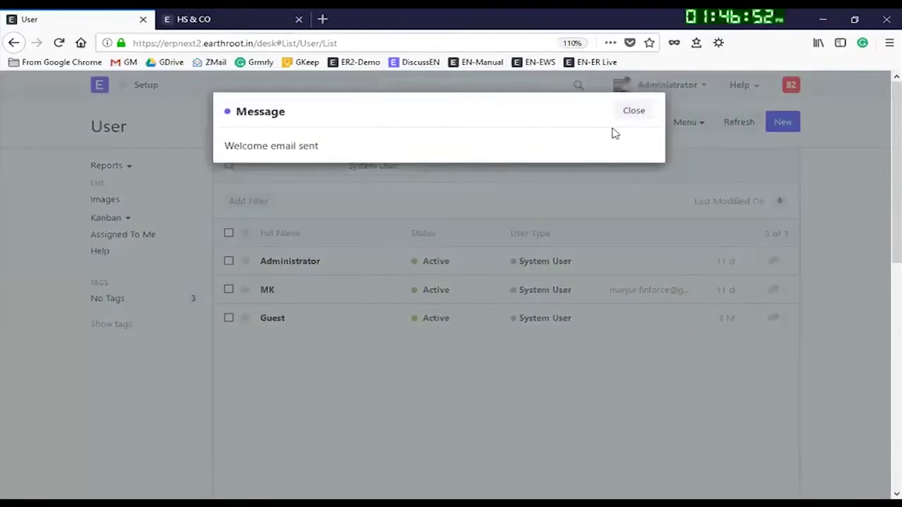
Step: Dismiss the welcome email message and reload the user list
{"action": "left_click", "coordinate": [629, 113]}
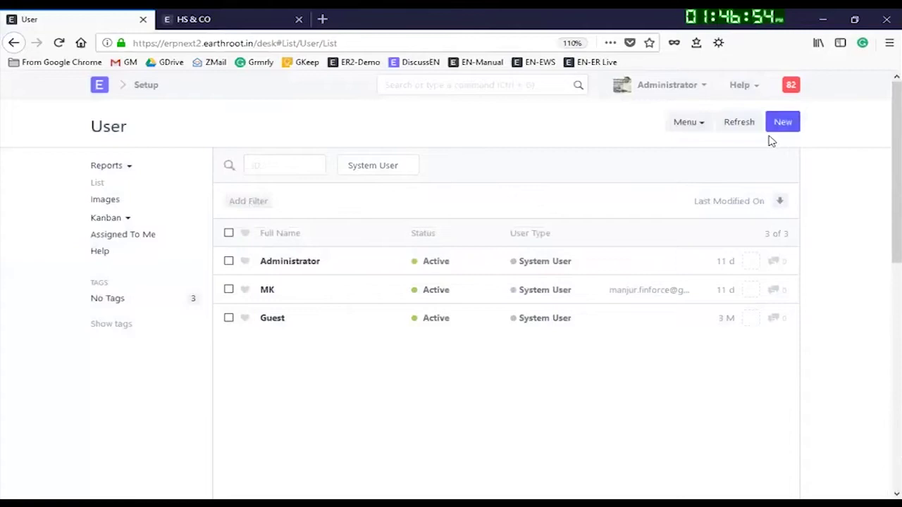
{"action": "left_click", "coordinate": [733, 124]}
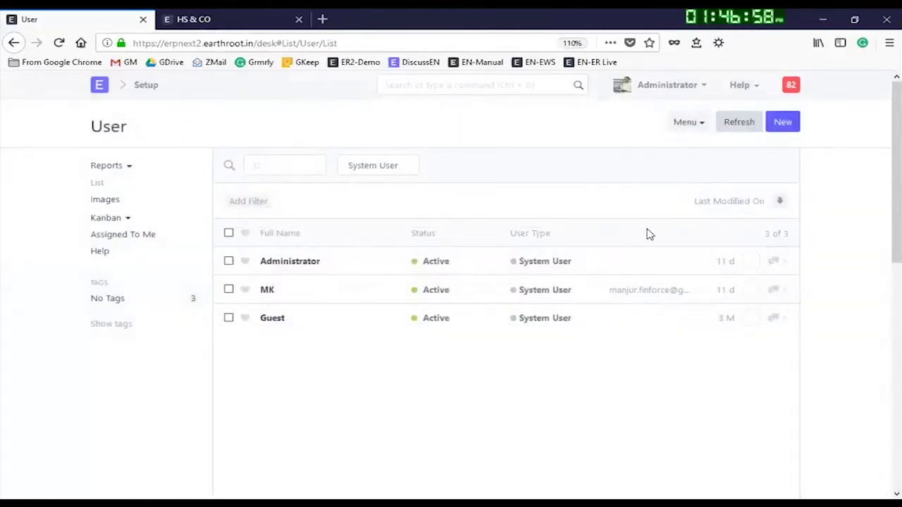
{"action": "left_click", "coordinate": [729, 130]}
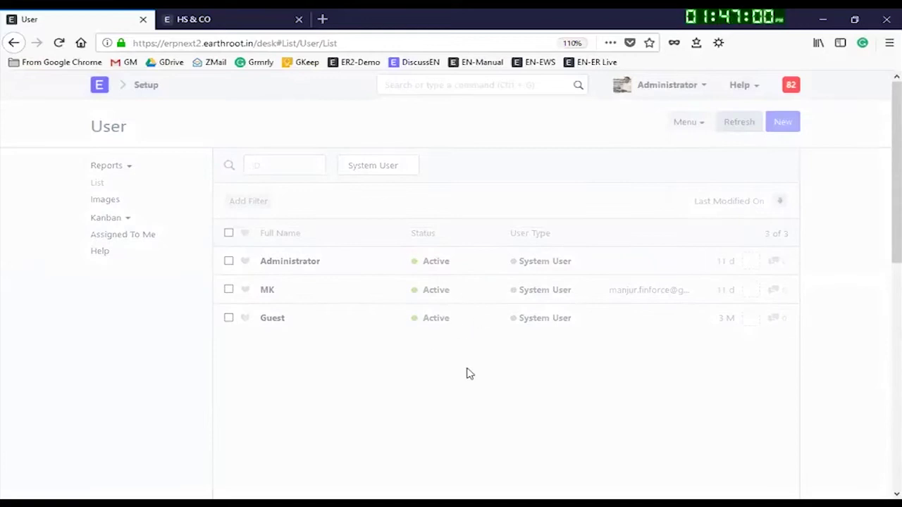
Step: Replace the System User filter with Website User and open the new user's record
{"action": "left_click", "coordinate": [403, 171]}
{"action": "left_click", "coordinate": [380, 185]}
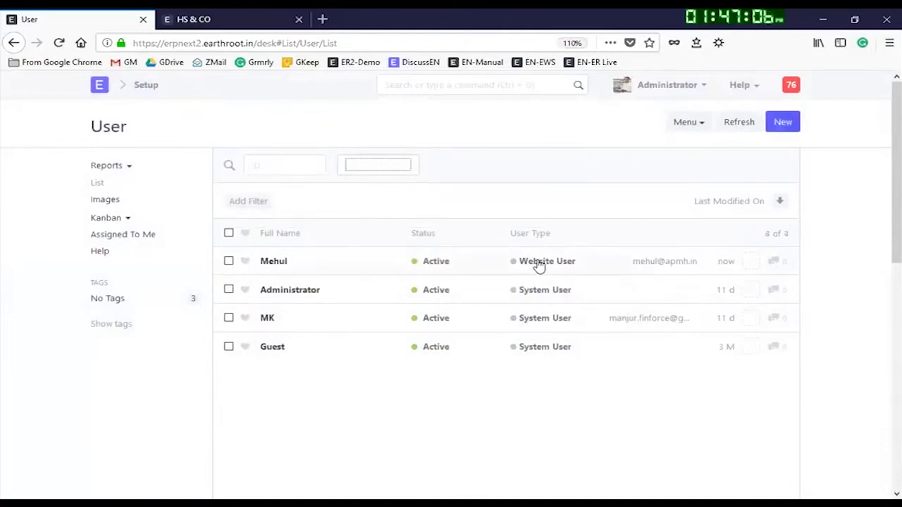
{"action": "left_click", "coordinate": [541, 265]}
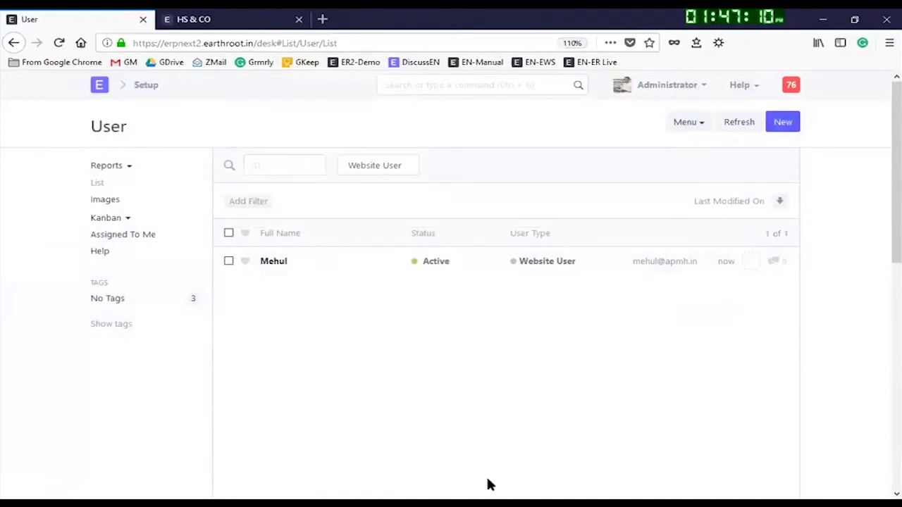
{"action": "left_click", "coordinate": [270, 261]}
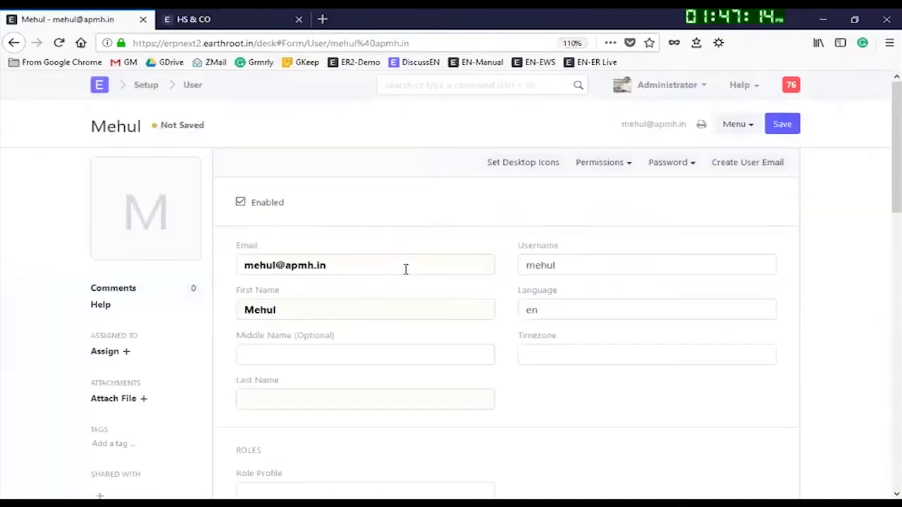
Step: Find the project roles with Ctrl+F and tick Projects Manager and Projects User
{"action": "scroll", "coordinate": [294, 252], "scroll_direction": "down", "scroll_amount": 3}
{"action": "scroll", "coordinate": [383, 207], "scroll_direction": "up", "scroll_amount": 3}
{"action": "scroll", "coordinate": [545, 368], "scroll_direction": "down", "scroll_amount": 5}
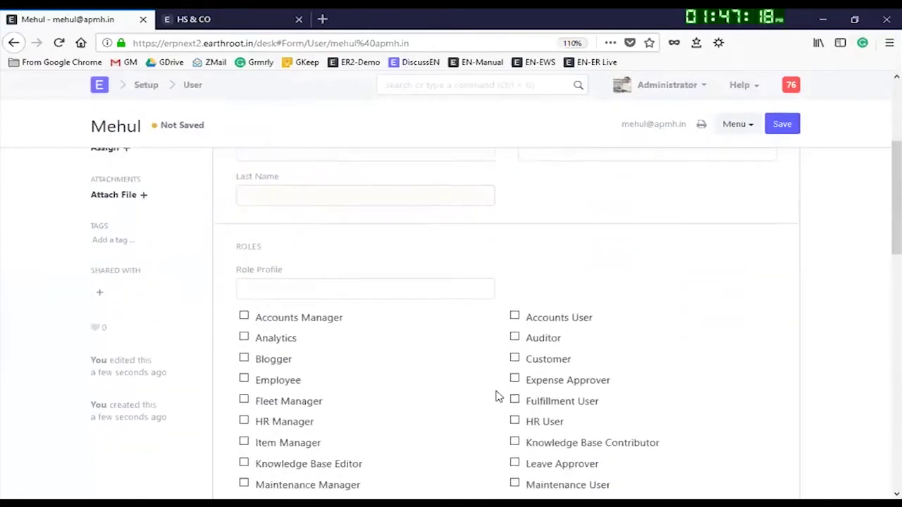
{"action": "scroll", "coordinate": [302, 388], "scroll_direction": "down", "scroll_amount": 2}
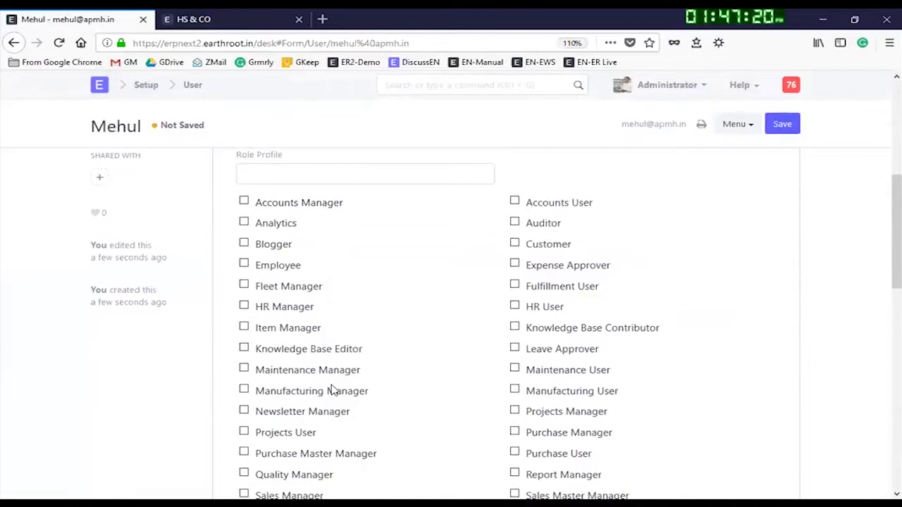
{"action": "key", "text": "ctrl+f"}
{"action": "type", "text": "p"}
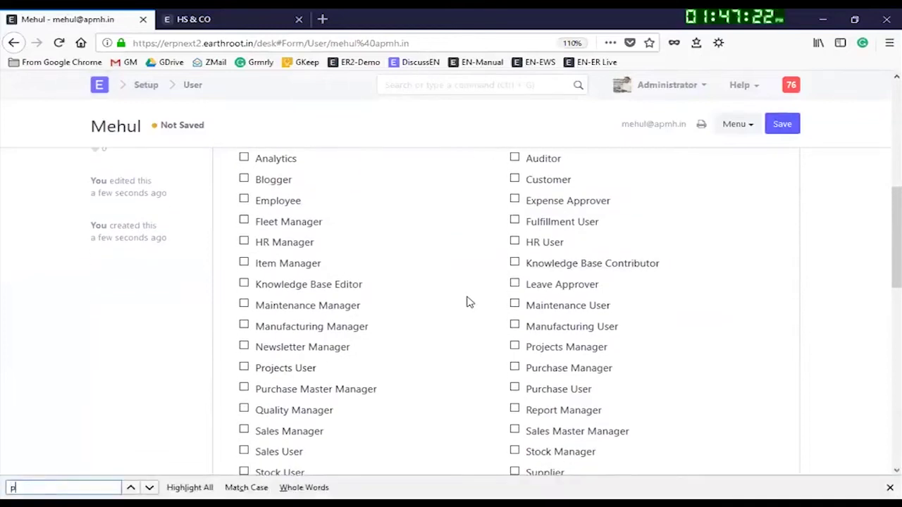
{"action": "type", "text": "roje"}
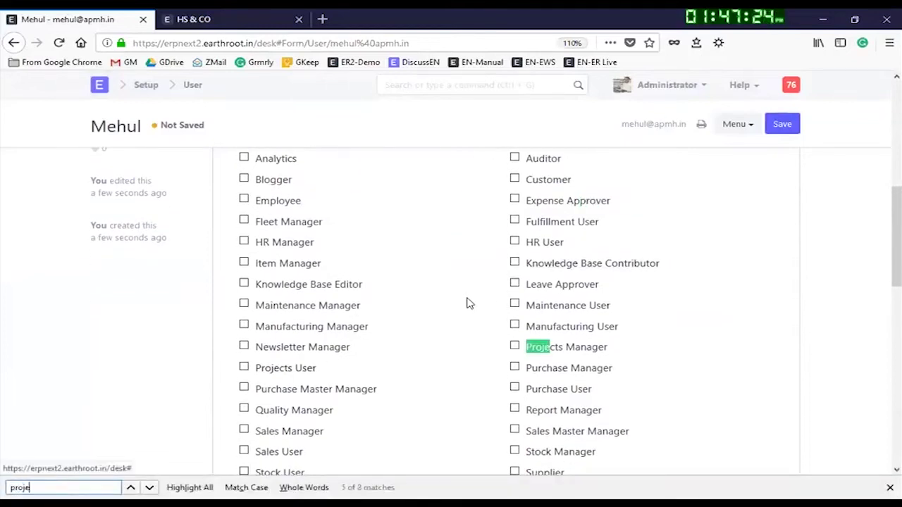
{"action": "type", "text": "ct"}
{"action": "scroll", "coordinate": [474, 329], "scroll_direction": "up", "scroll_amount": 4}
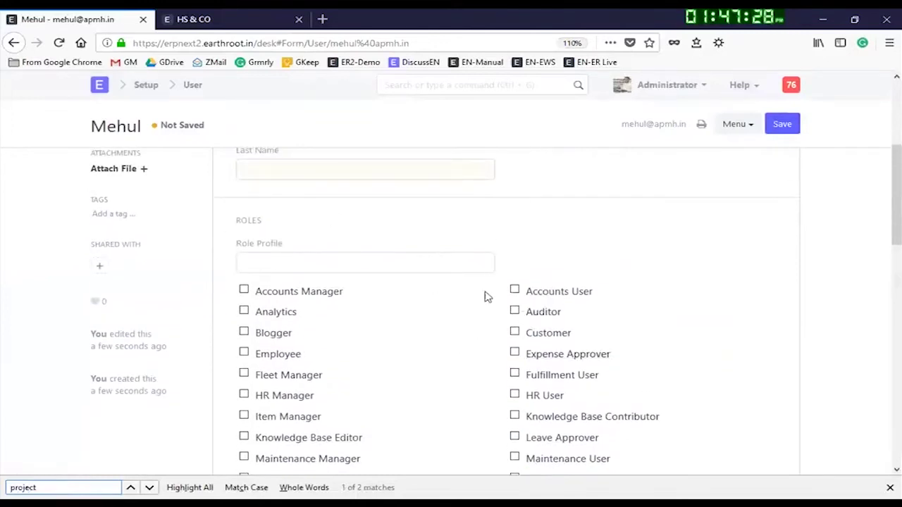
{"action": "scroll", "coordinate": [404, 312], "scroll_direction": "down", "scroll_amount": 3}
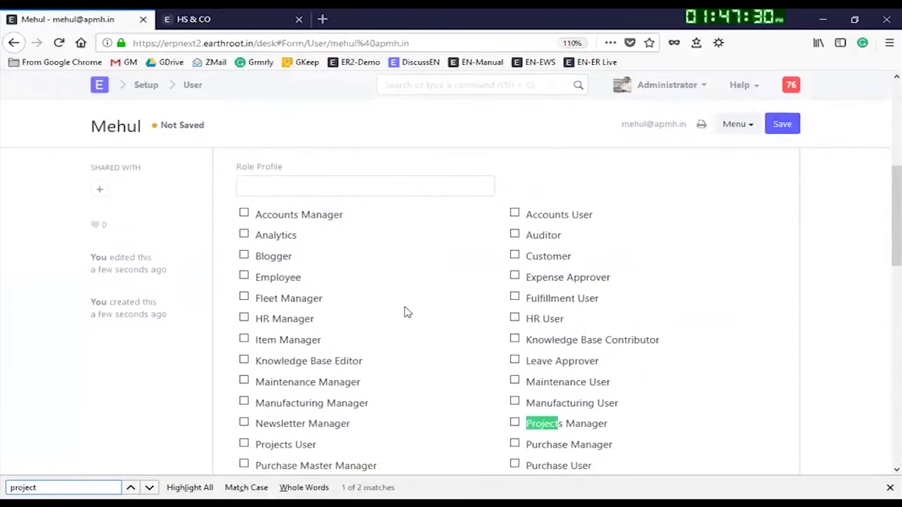
{"action": "scroll", "coordinate": [565, 424], "scroll_direction": "down", "scroll_amount": 1}
{"action": "left_click", "coordinate": [513, 346]}
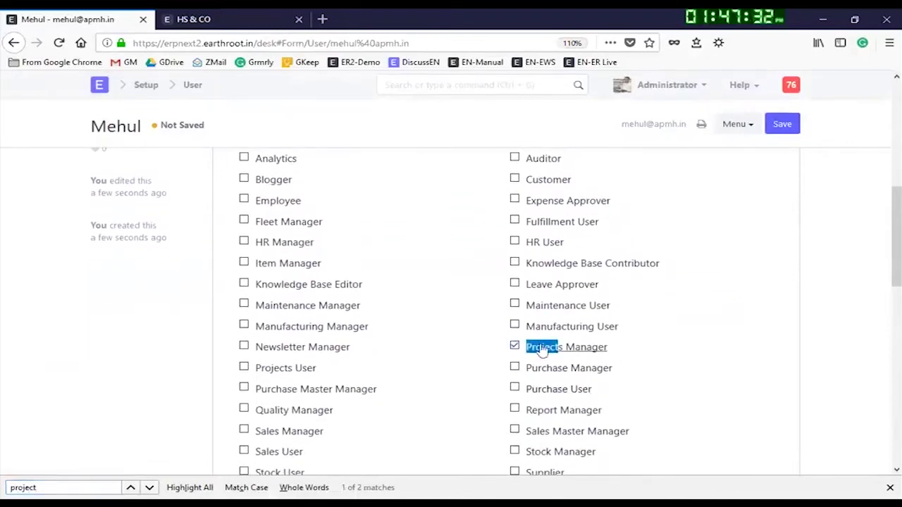
{"action": "left_click", "coordinate": [244, 367]}
Step: Save the user record and return to the user list
{"action": "left_click", "coordinate": [785, 124]}
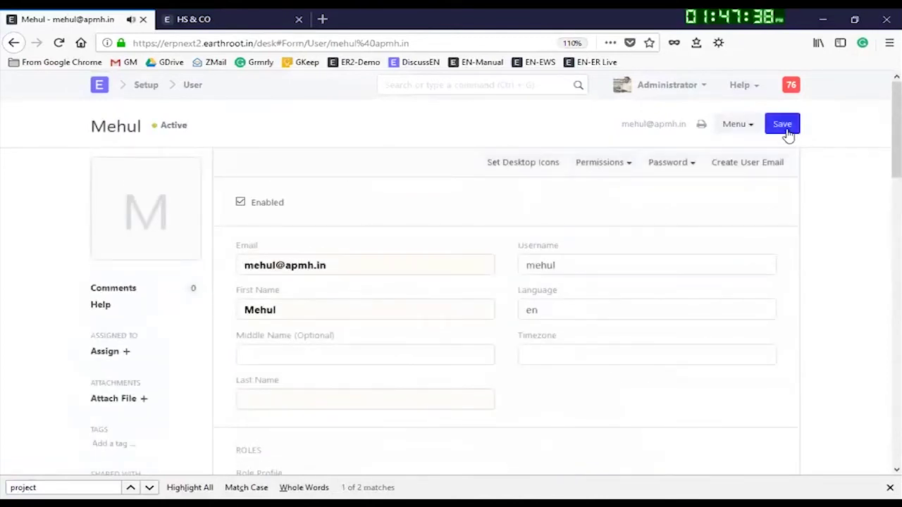
{"action": "left_click", "coordinate": [786, 126]}
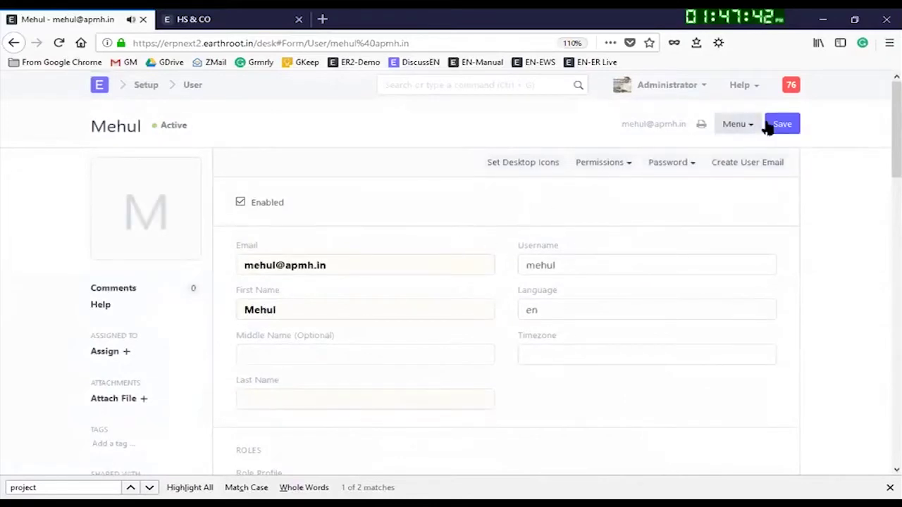
{"action": "left_click", "coordinate": [782, 125]}
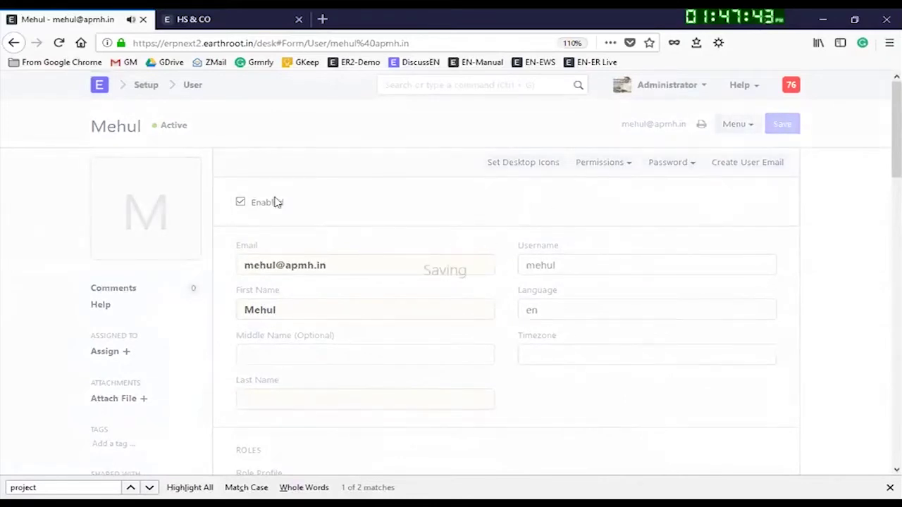
{"action": "left_click", "coordinate": [191, 85]}
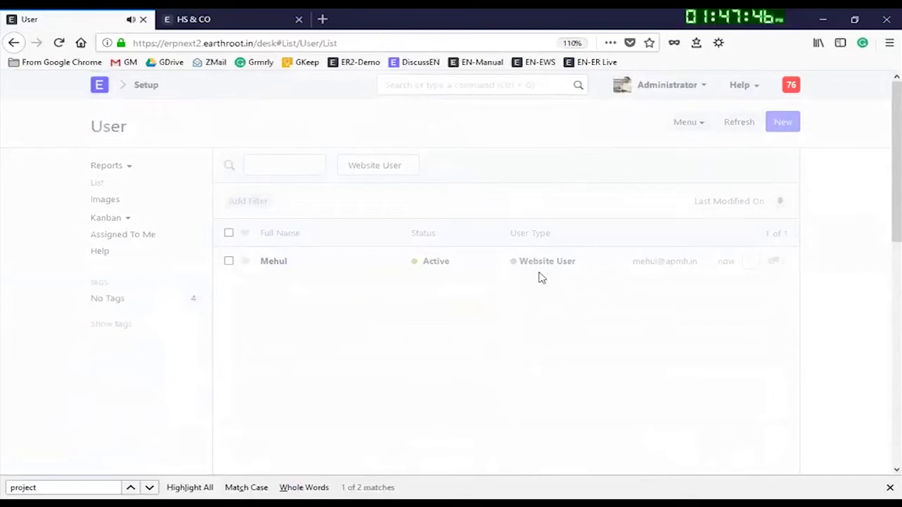
Step: Filter the user list back to System User and browse Desktop > Projects > Task
{"action": "left_click", "coordinate": [364, 173]}
{"action": "left_click", "coordinate": [361, 197]}
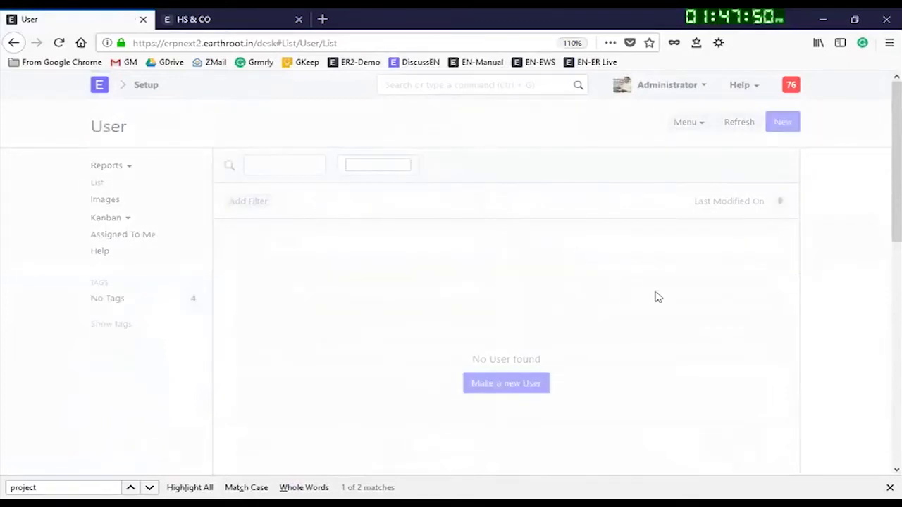
{"action": "left_click", "coordinate": [102, 89]}
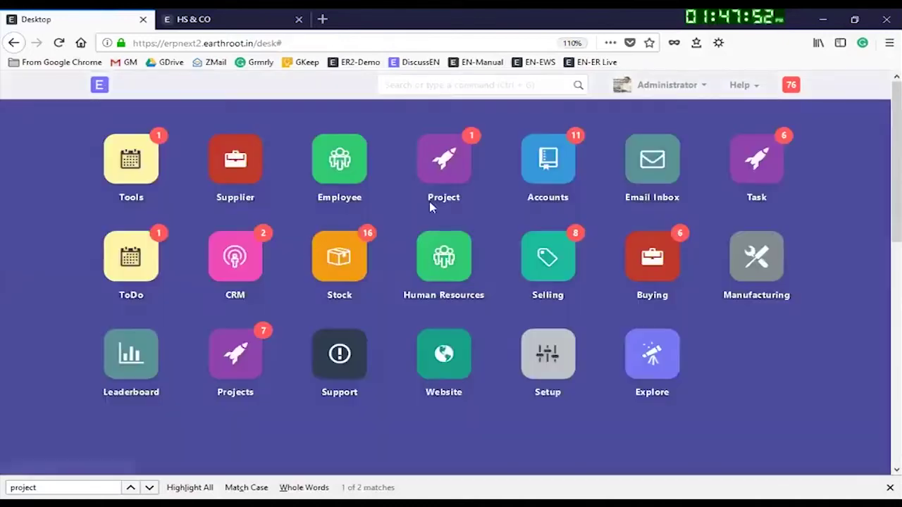
{"action": "left_click", "coordinate": [241, 356]}
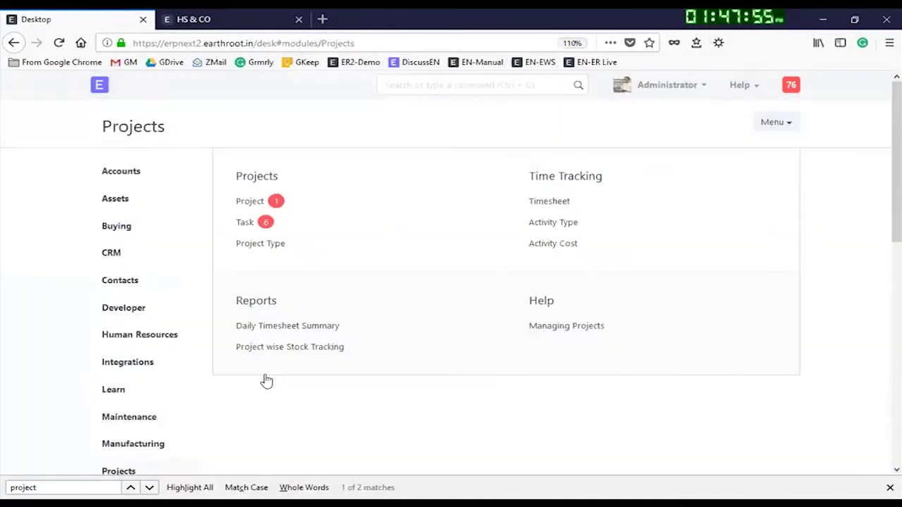
{"action": "left_click", "coordinate": [243, 224]}
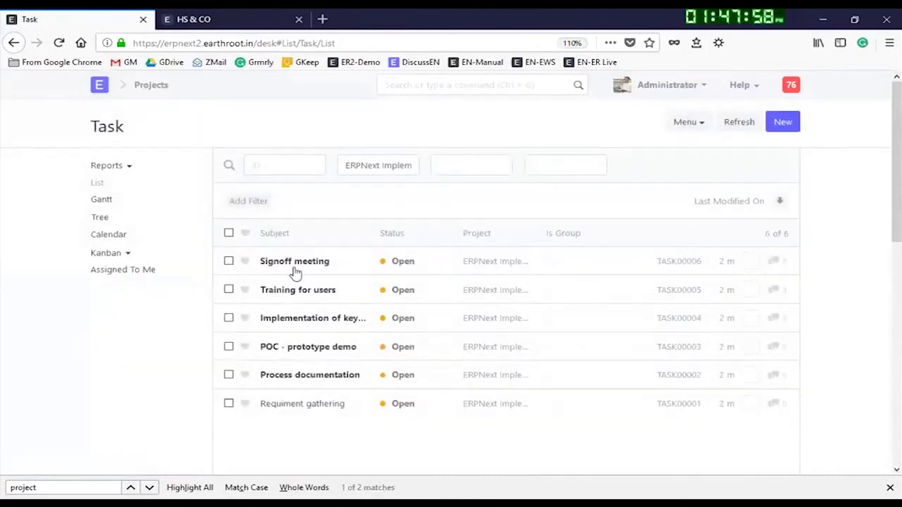
{"action": "left_click", "coordinate": [99, 84]}
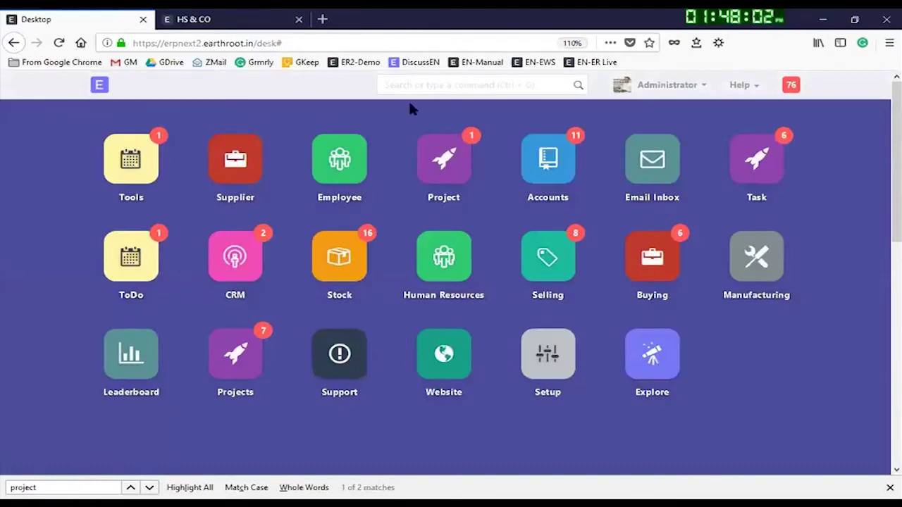
Step: Search 'task' in the awesome bar, open the Task list and the Requiment gathering task
{"action": "left_click", "coordinate": [394, 84]}
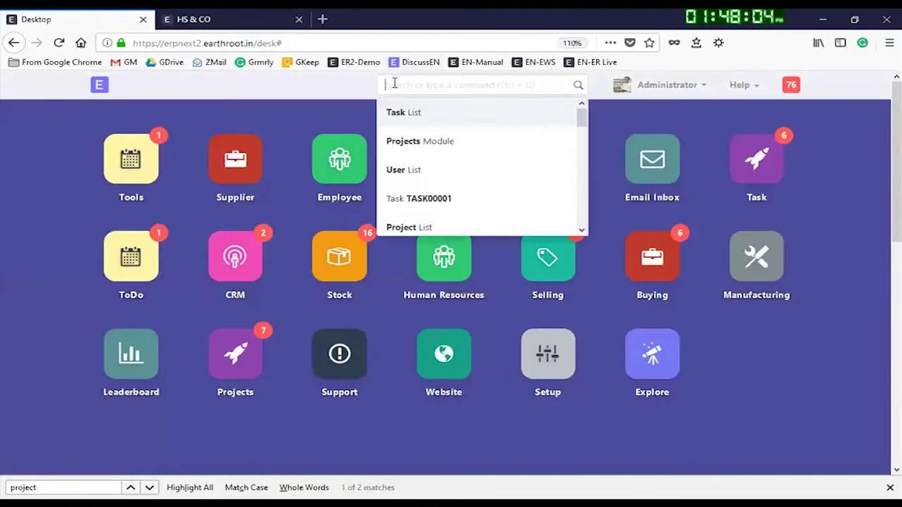
{"action": "type", "text": "tast"}
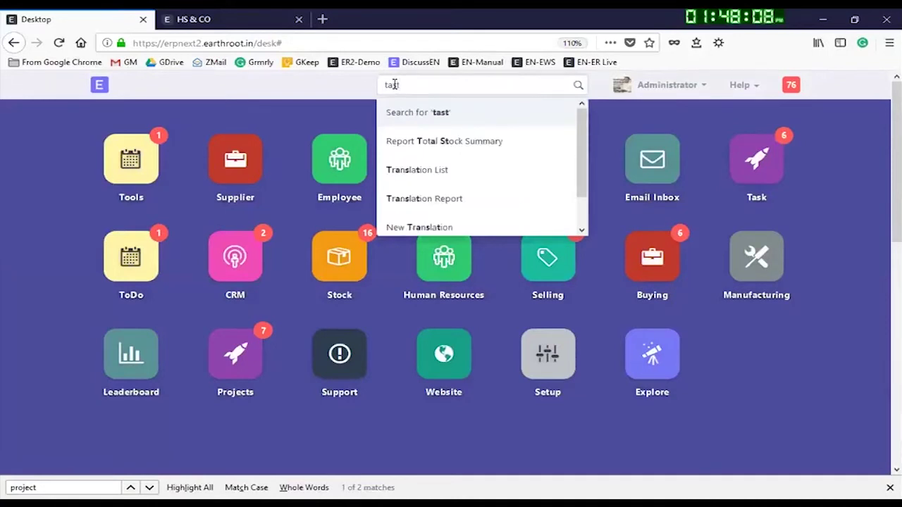
{"action": "key", "text": "BackSpace"}
{"action": "type", "text": "k"}
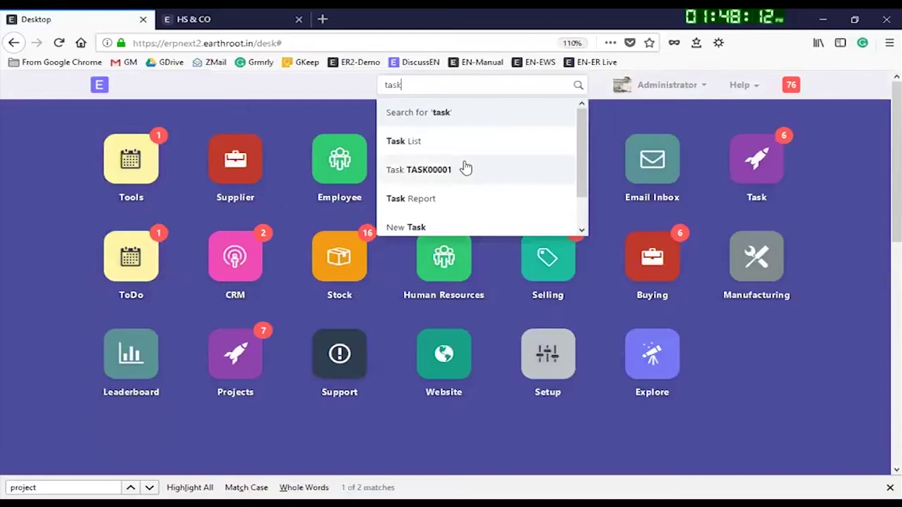
{"action": "left_click", "coordinate": [416, 142]}
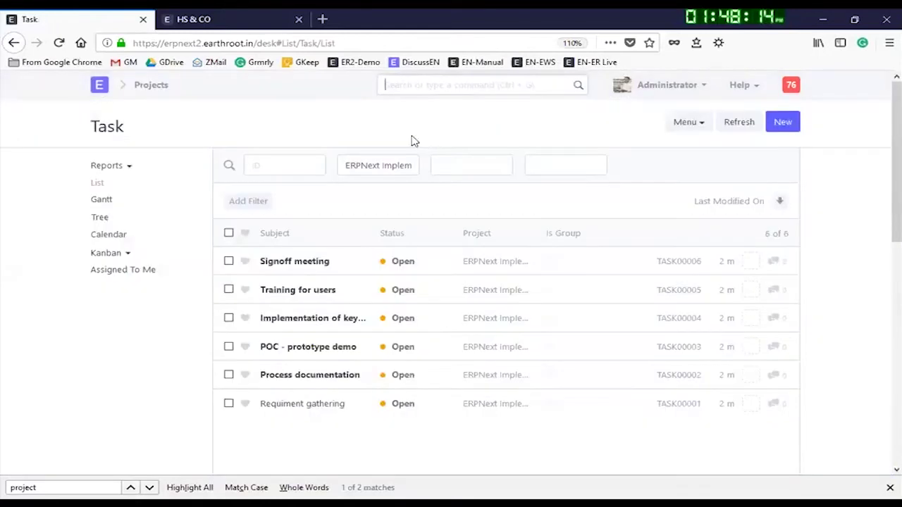
{"action": "left_click", "coordinate": [296, 408]}
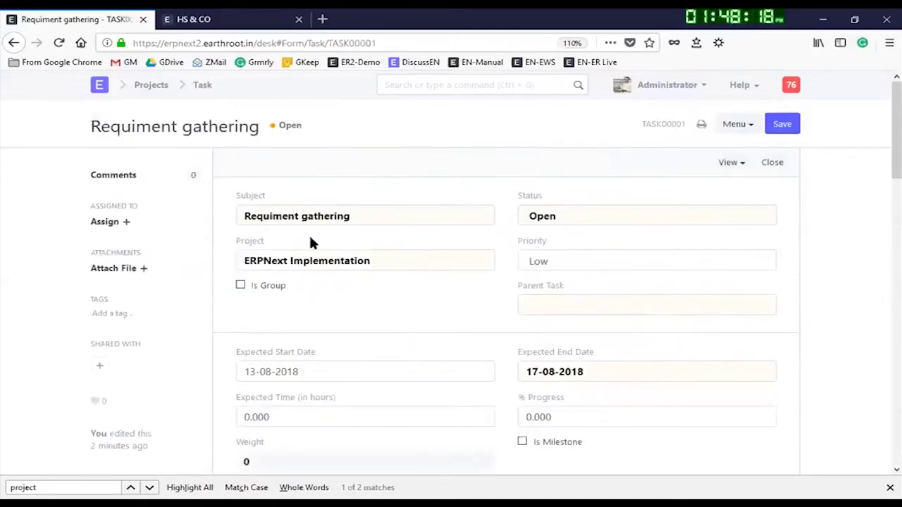
{"action": "scroll", "coordinate": [274, 279], "scroll_direction": "down", "scroll_amount": 2}
{"action": "scroll", "coordinate": [384, 244], "scroll_direction": "up", "scroll_amount": 2}
Step: Assign the task to the new user with comment 'Requirement gathering to be initiated by you'
{"action": "left_click", "coordinate": [126, 222]}
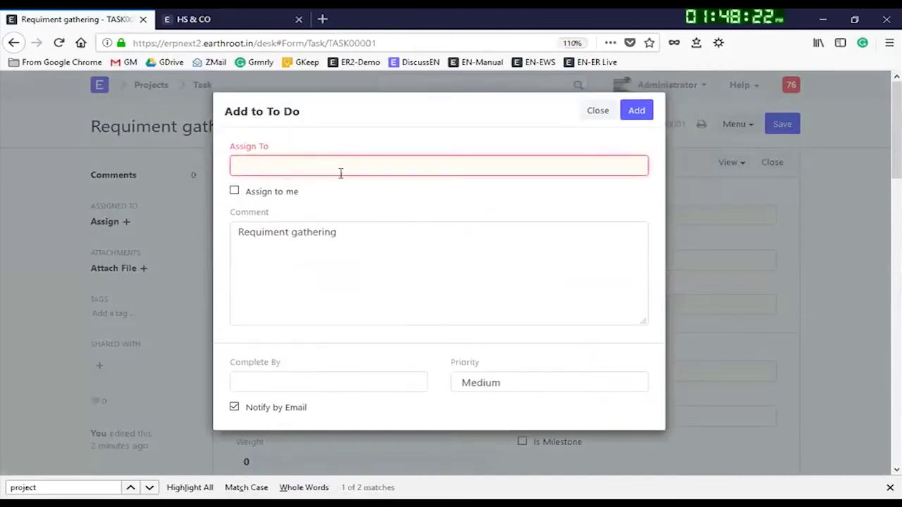
{"action": "type", "text": "mehul"}
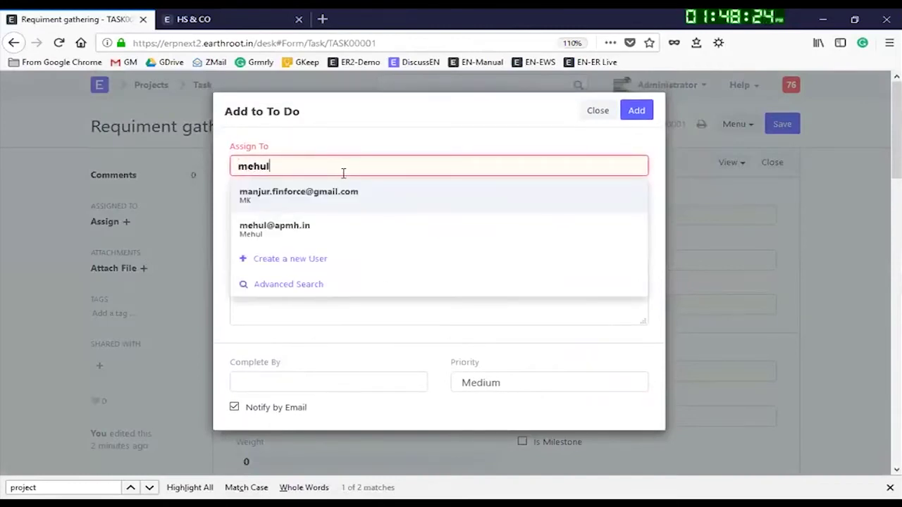
{"action": "left_click", "coordinate": [326, 200]}
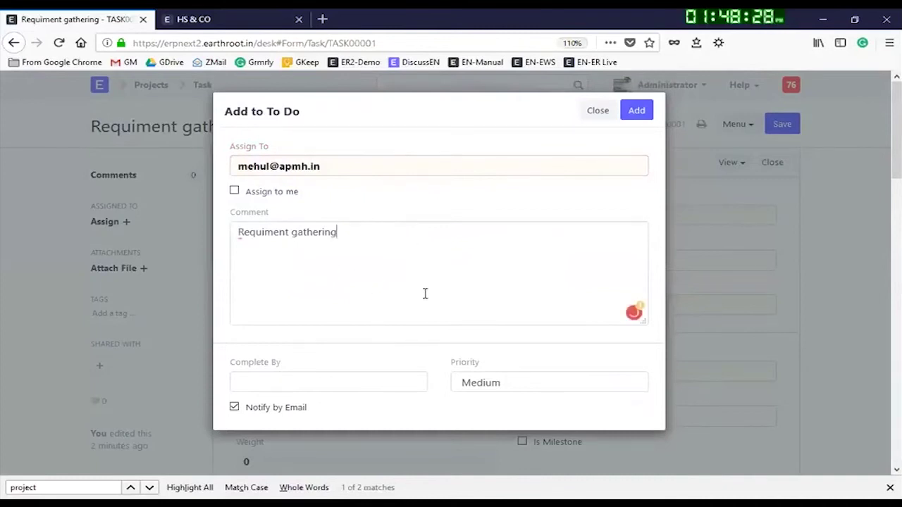
{"action": "type", "text": "to be intiat"}
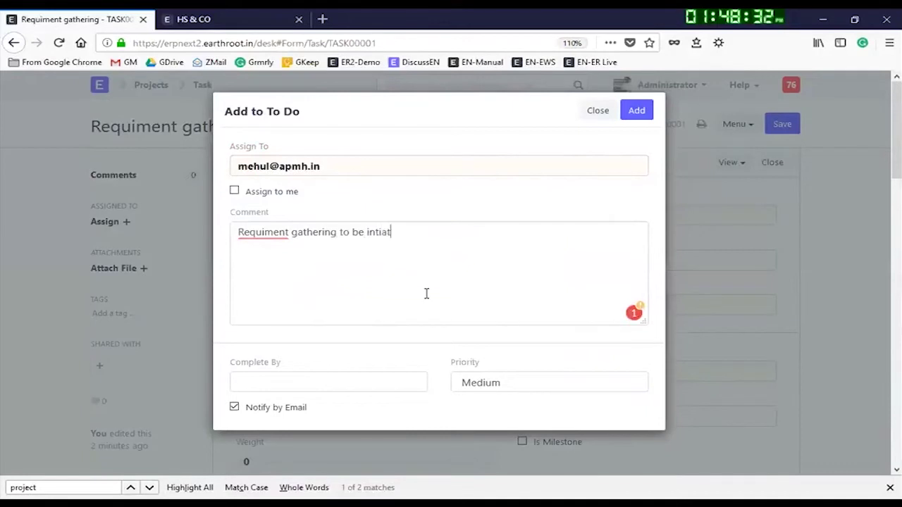
{"action": "type", "text": "ed by you"}
{"action": "mouse_move", "coordinate": [366, 240]}
{"action": "left_click", "coordinate": [392, 255]}
{"action": "mouse_move", "coordinate": [283, 237]}
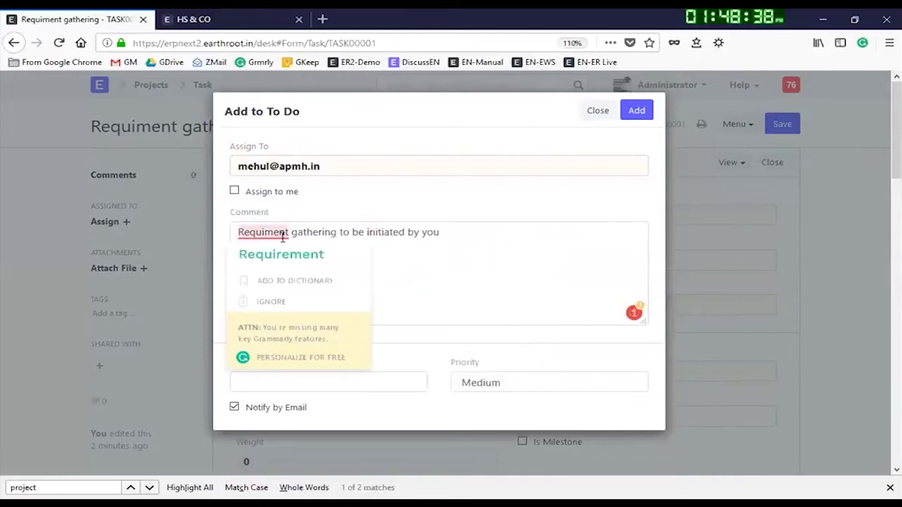
{"action": "left_click", "coordinate": [313, 253]}
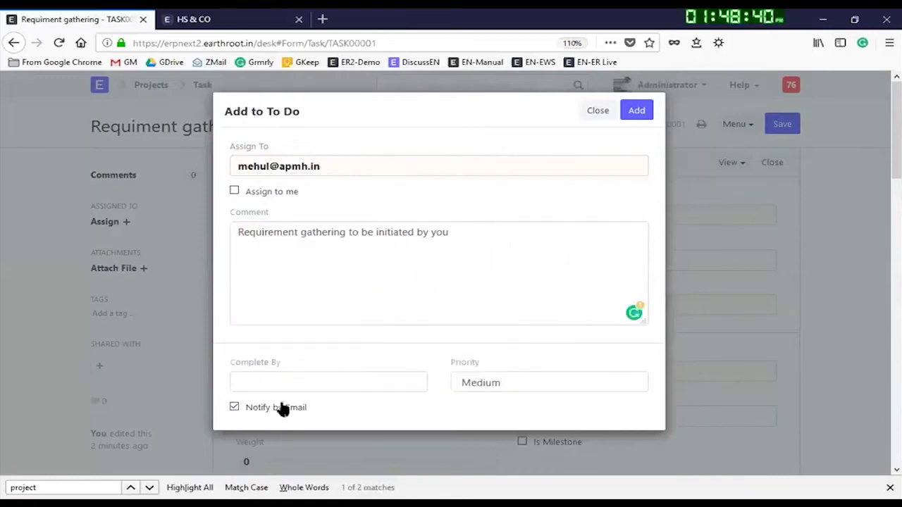
Step: Set Complete By to 17-08-2018 and add the to-do assignment
{"action": "left_click", "coordinate": [271, 381]}
{"action": "scroll", "coordinate": [331, 405], "scroll_direction": "down", "scroll_amount": 2}
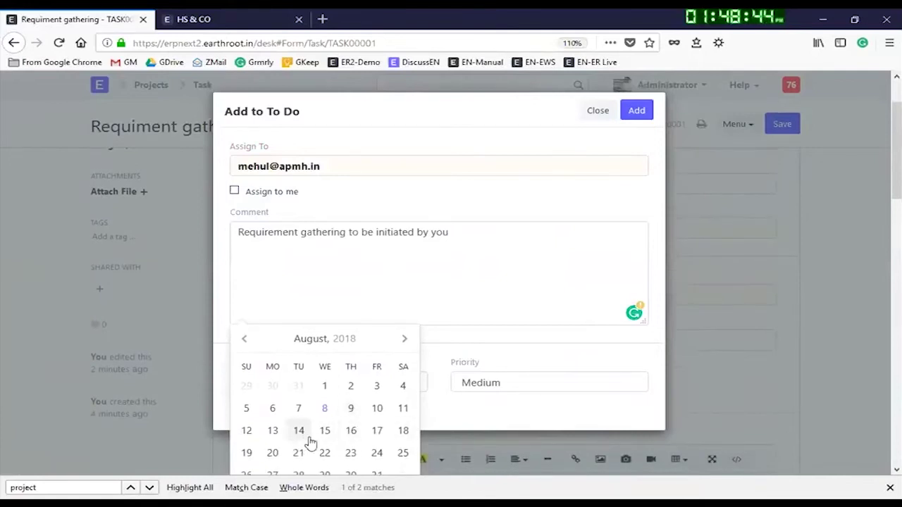
{"action": "left_click", "coordinate": [377, 432]}
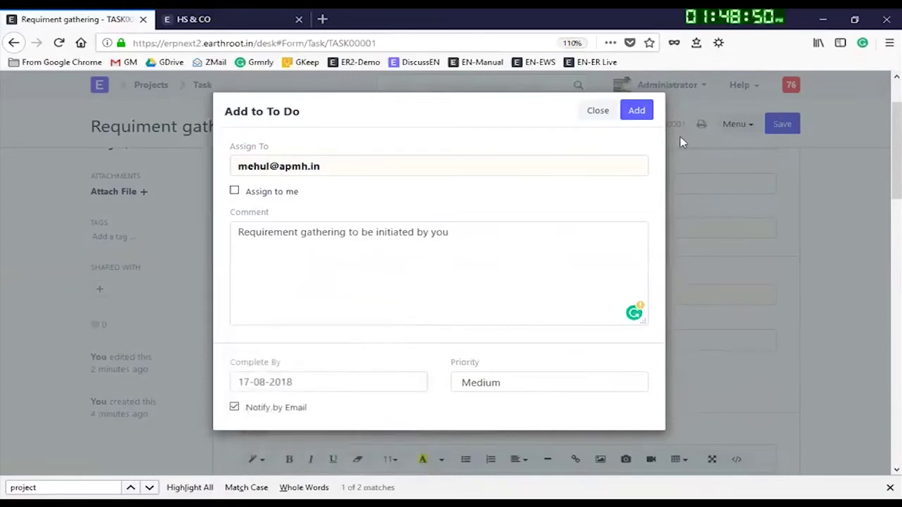
{"action": "left_click", "coordinate": [636, 112]}
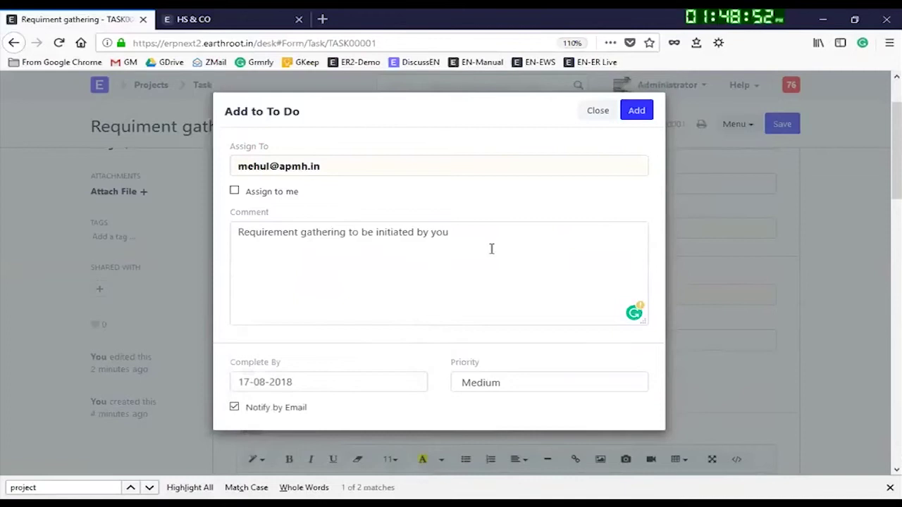
{"action": "left_click", "coordinate": [640, 112]}
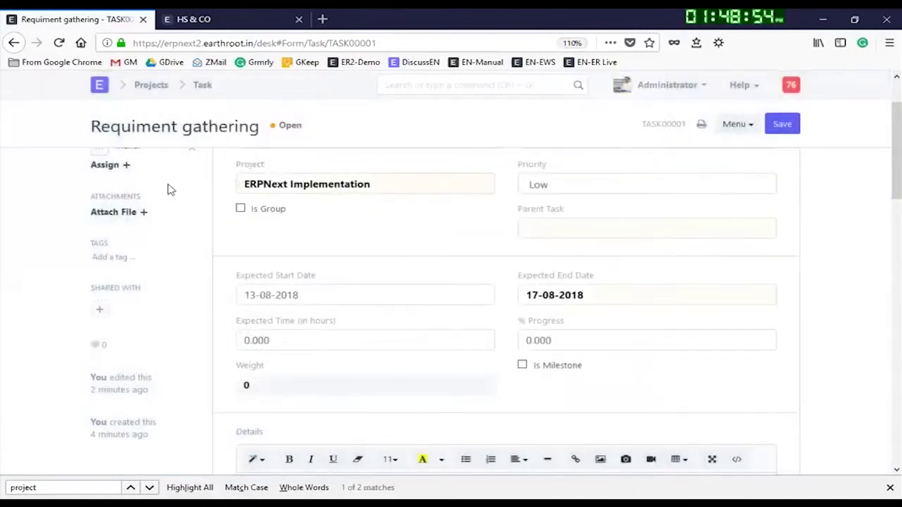
{"action": "scroll", "coordinate": [114, 207], "scroll_direction": "up", "scroll_amount": 2}
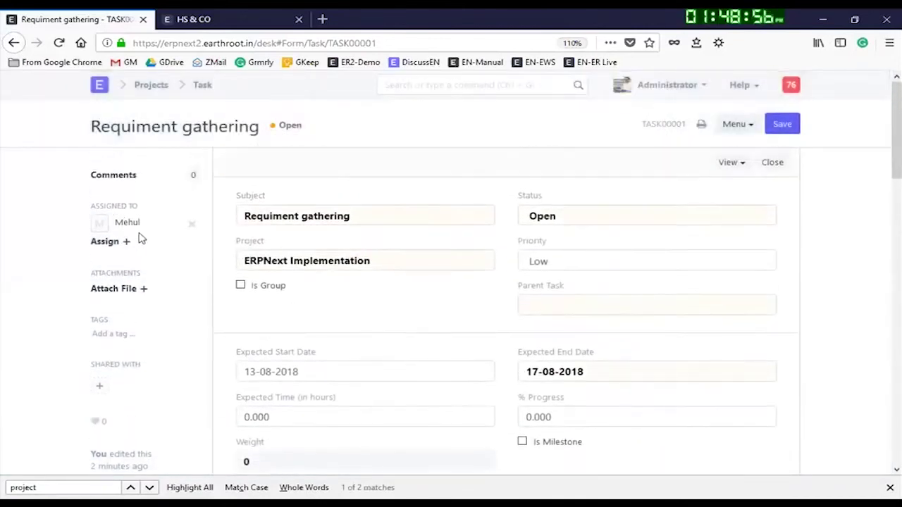
Step: Replace the Expected Time (in hours) value with 15 and save Requiment gathering
{"action": "double_click", "coordinate": [308, 421]}
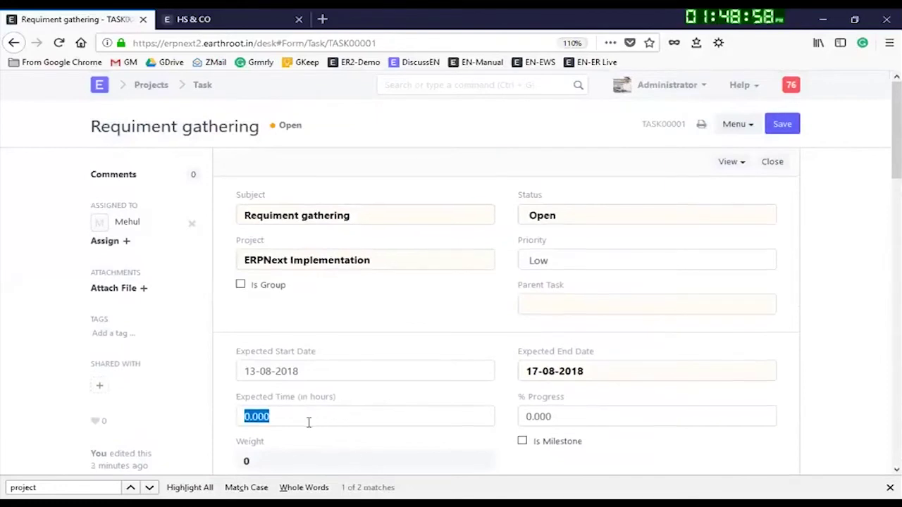
{"action": "scroll", "coordinate": [312, 384], "scroll_direction": "down", "scroll_amount": 2}
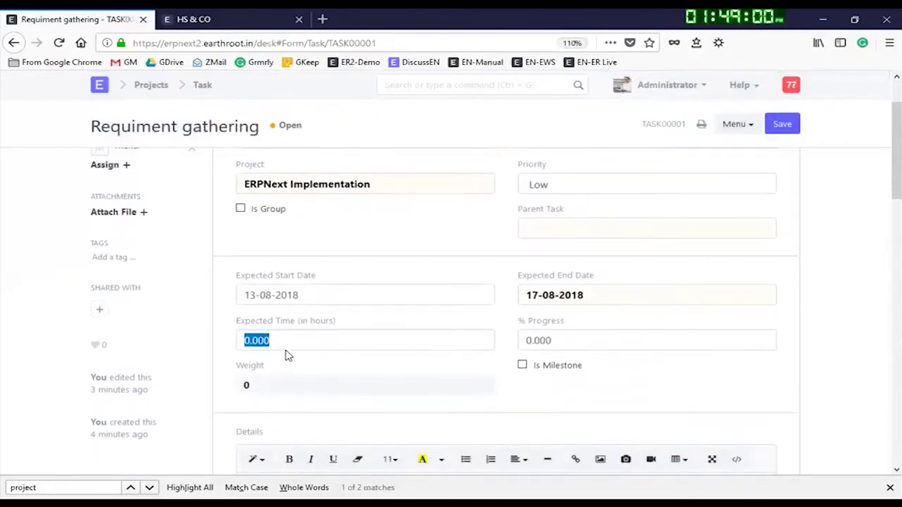
{"action": "type", "text": "15"}
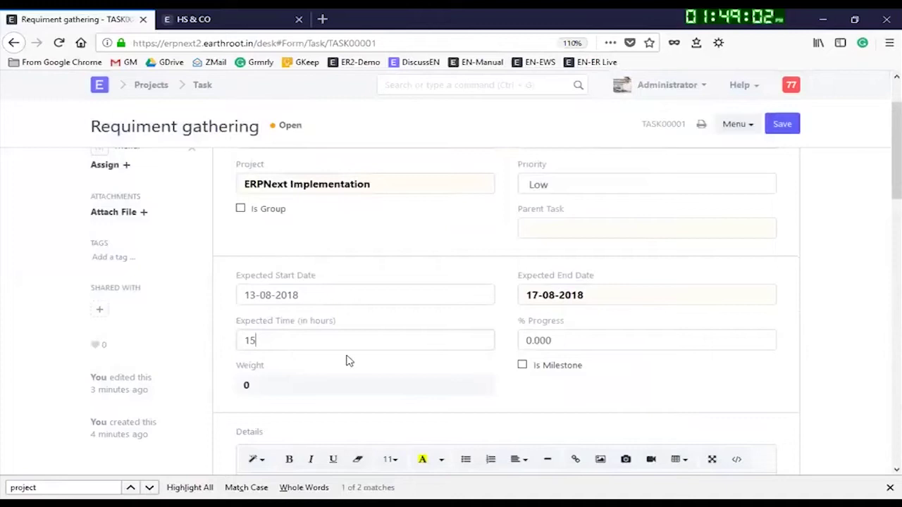
{"action": "scroll", "coordinate": [447, 389], "scroll_direction": "down", "scroll_amount": 6}
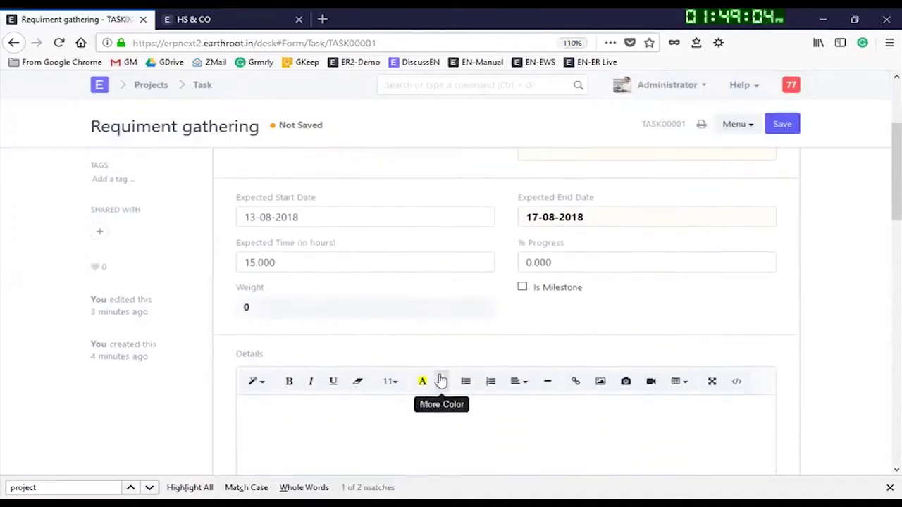
{"action": "scroll", "coordinate": [398, 310], "scroll_direction": "down", "scroll_amount": 10}
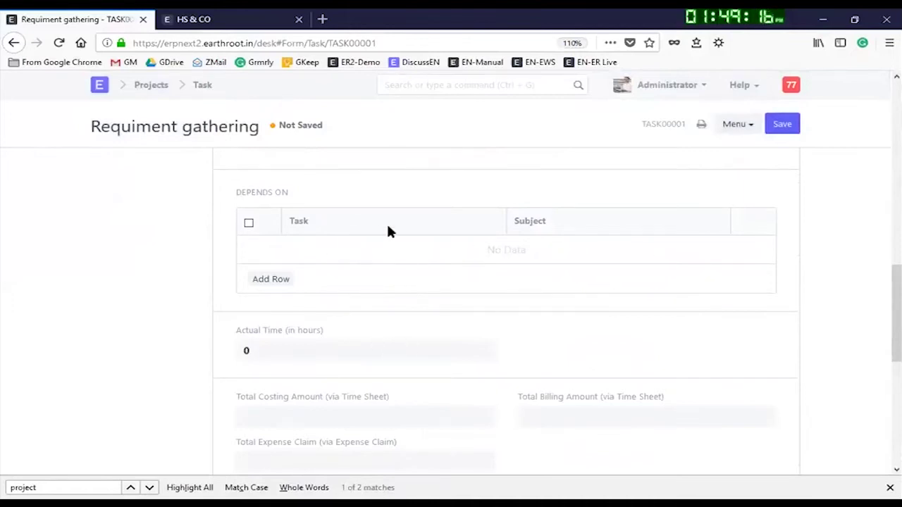
{"action": "scroll", "coordinate": [424, 348], "scroll_direction": "down", "scroll_amount": 3}
{"action": "scroll", "coordinate": [623, 227], "scroll_direction": "up", "scroll_amount": 3}
{"action": "scroll", "coordinate": [623, 227], "scroll_direction": "up", "scroll_amount": 2}
{"action": "left_click", "coordinate": [789, 125]}
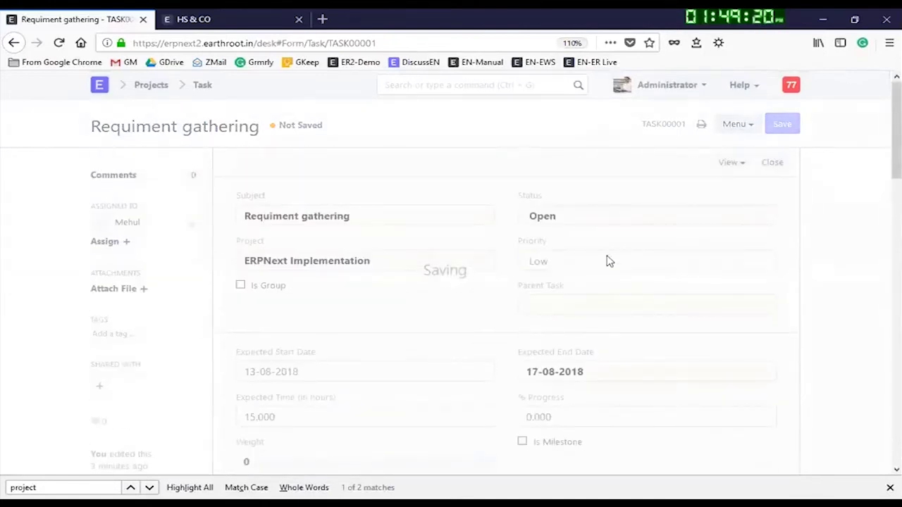
Step: Save the task, then enter 50 in the % Progress field
{"action": "left_click", "coordinate": [786, 131]}
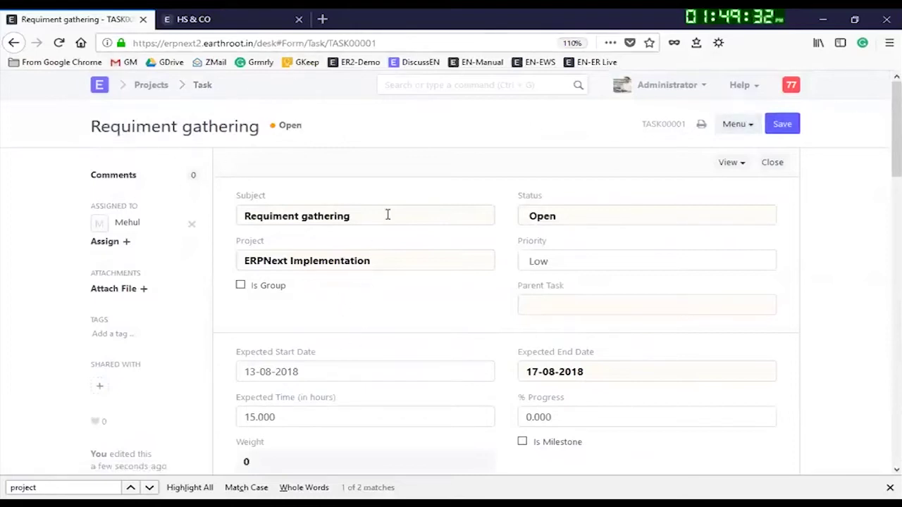
{"action": "scroll", "coordinate": [594, 333], "scroll_direction": "down", "scroll_amount": 2}
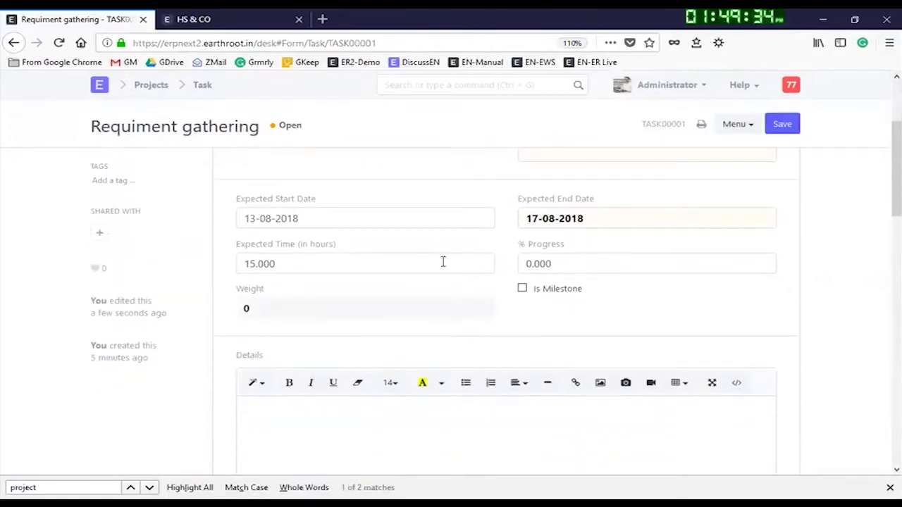
{"action": "left_click", "coordinate": [595, 266]}
{"action": "left_click", "coordinate": [601, 261]}
{"action": "left_click_drag", "start_coordinate": [564, 267], "coordinate": [512, 275]}
{"action": "type", "text": "50"}
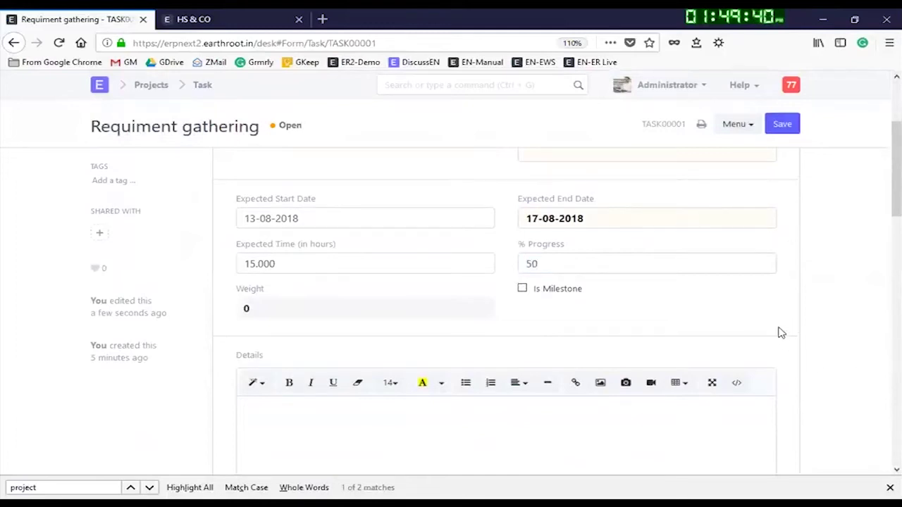
Step: Save the 50% progress and return to the Task list
{"action": "left_click", "coordinate": [791, 124]}
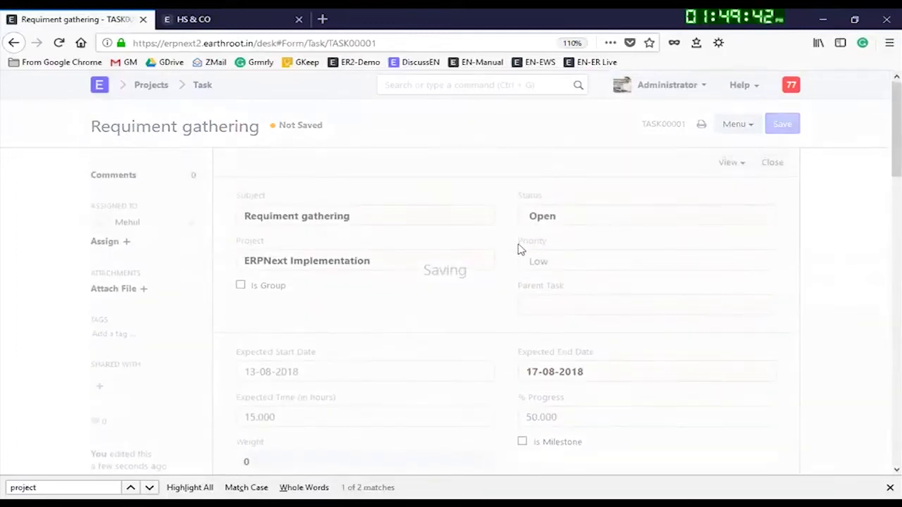
{"action": "left_click", "coordinate": [784, 126]}
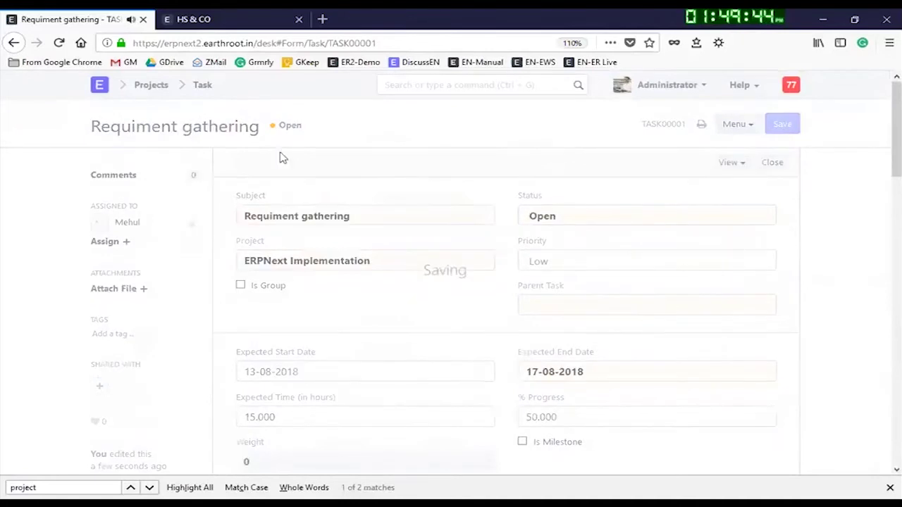
{"action": "left_click", "coordinate": [202, 84]}
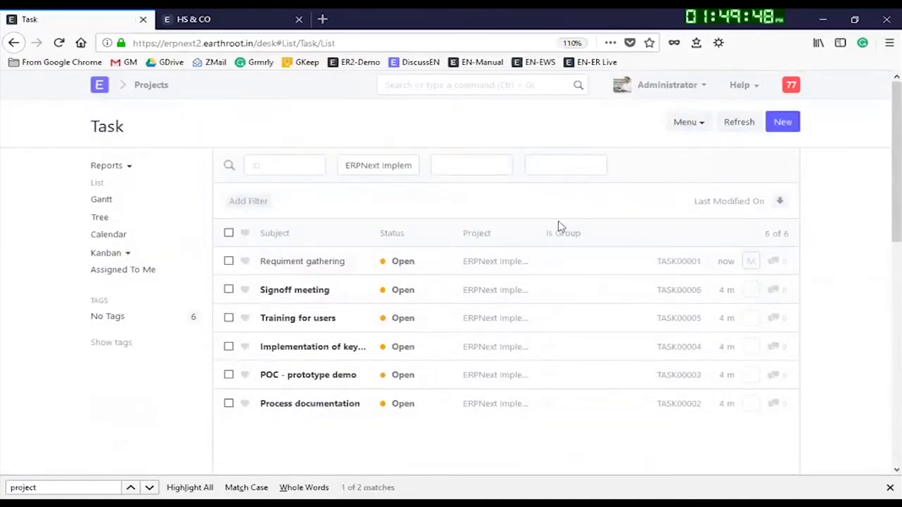
{"action": "left_click", "coordinate": [148, 87]}
{"action": "left_click", "coordinate": [273, 205]}
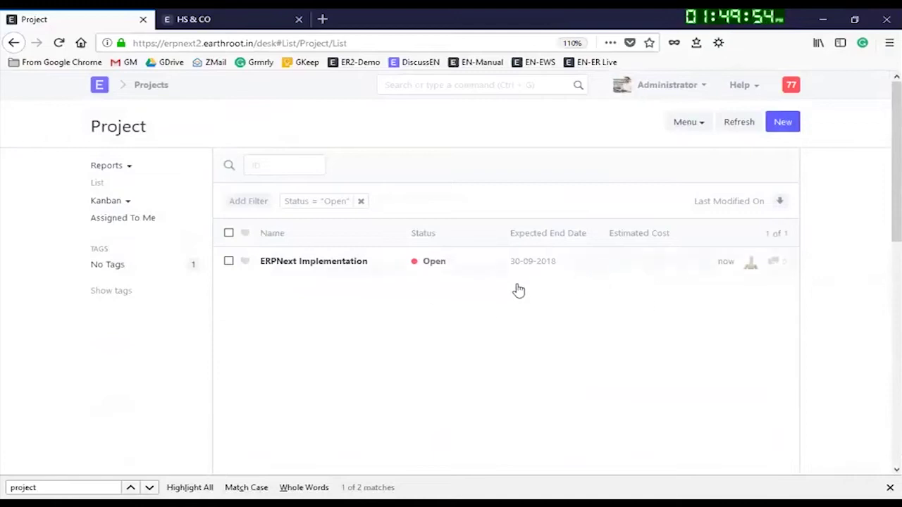
{"action": "left_click", "coordinate": [315, 262]}
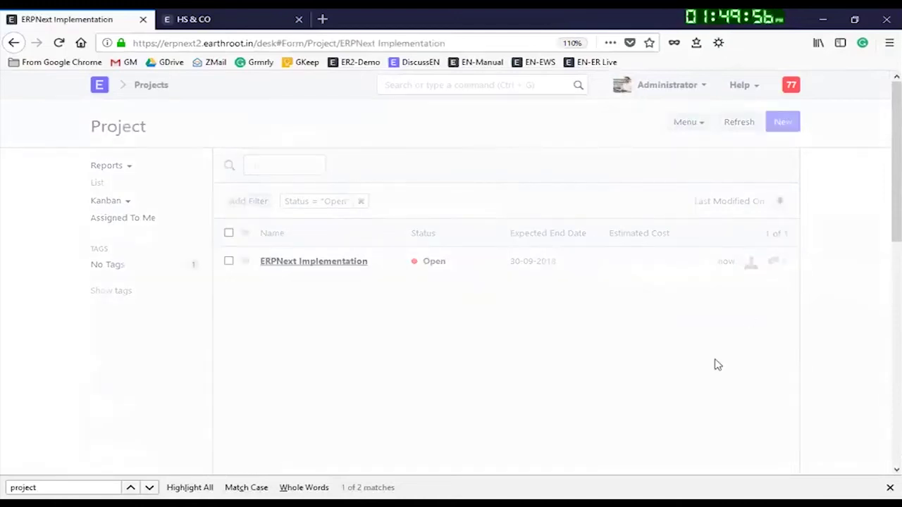
{"action": "scroll", "coordinate": [735, 344], "scroll_direction": "down", "scroll_amount": 5}
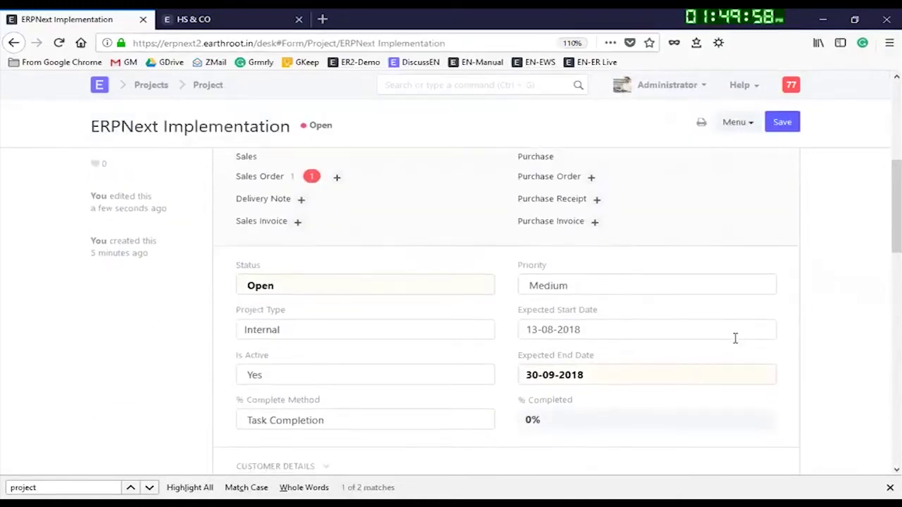
{"action": "scroll", "coordinate": [527, 362], "scroll_direction": "down", "scroll_amount": 5}
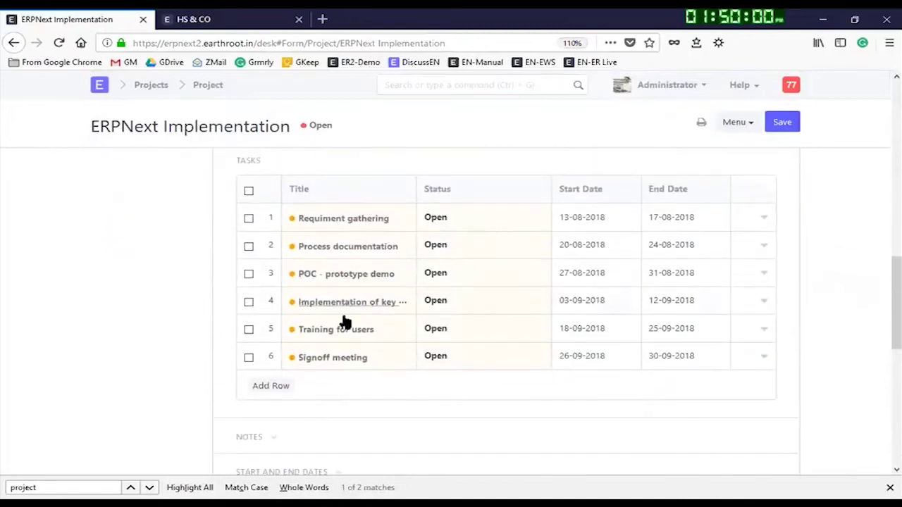
{"action": "left_click", "coordinate": [347, 224]}
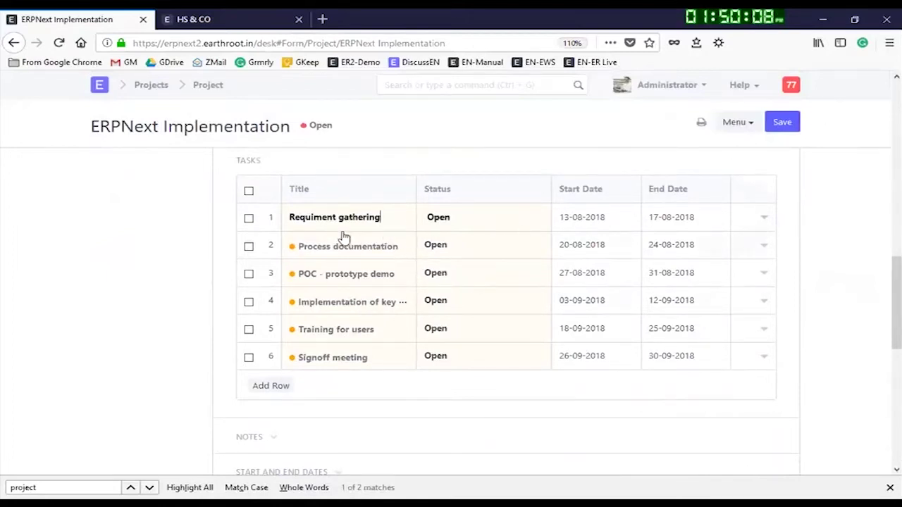
{"action": "scroll", "coordinate": [405, 302], "scroll_direction": "up", "scroll_amount": 5}
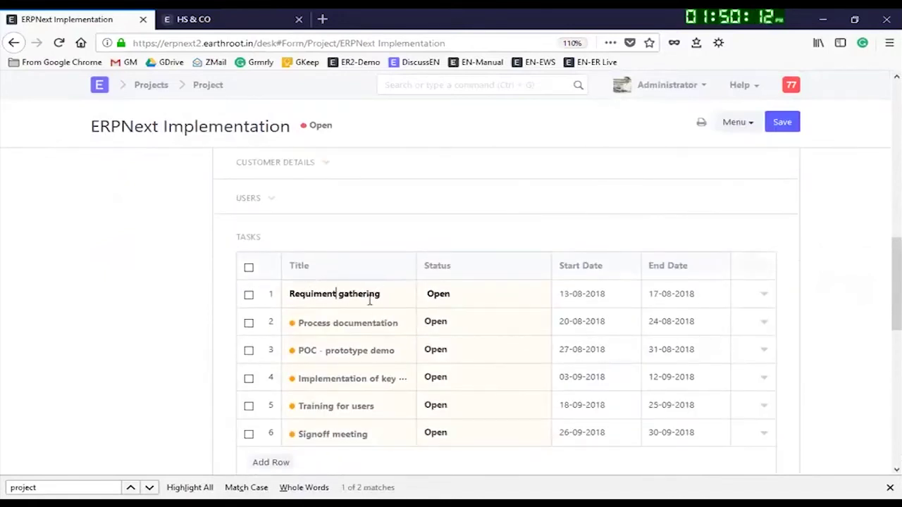
{"action": "scroll", "coordinate": [331, 258], "scroll_direction": "up", "scroll_amount": 10}
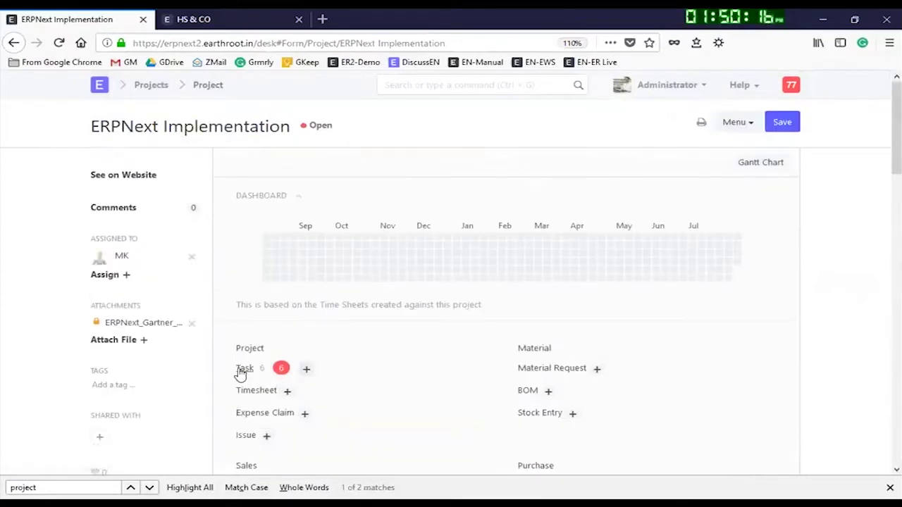
{"action": "left_click", "coordinate": [239, 368]}
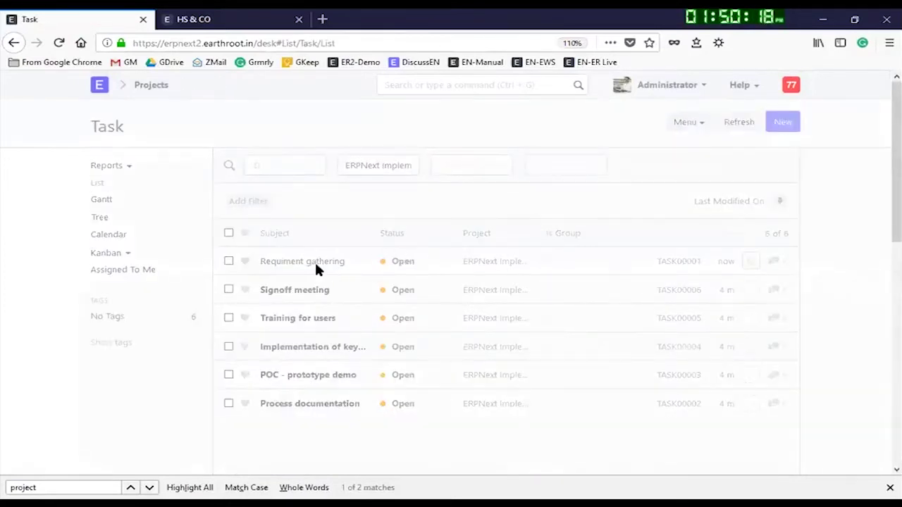
{"action": "left_click", "coordinate": [315, 265]}
Step: Change Requiment gathering's % Progress from 50 to 100 and save the task
{"action": "scroll", "coordinate": [585, 324], "scroll_direction": "down", "scroll_amount": 2}
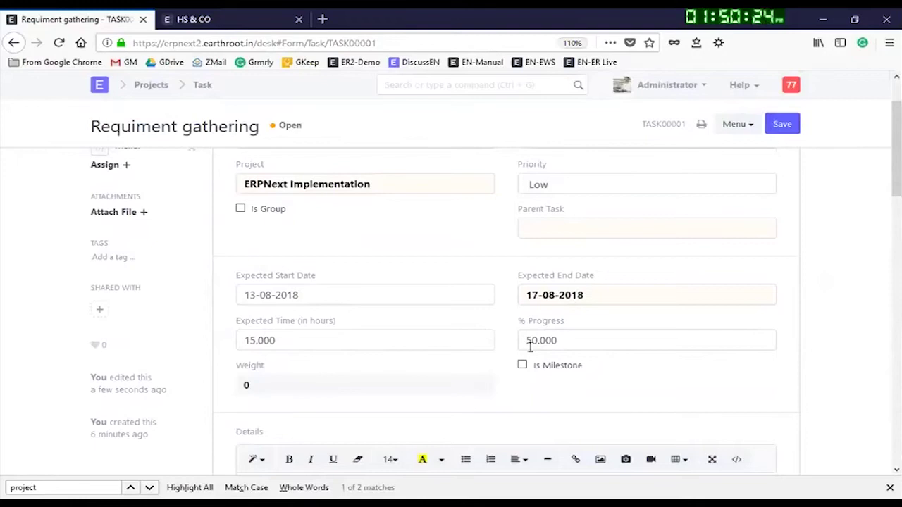
{"action": "left_click_drag", "start_coordinate": [560, 340], "coordinate": [447, 345]}
{"action": "type", "text": "100"}
{"action": "left_click", "coordinate": [695, 399]}
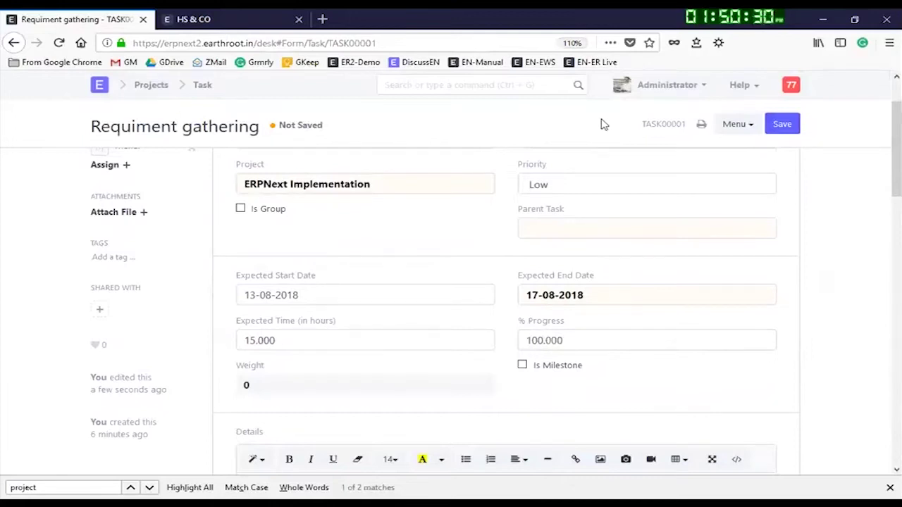
{"action": "left_click", "coordinate": [784, 127]}
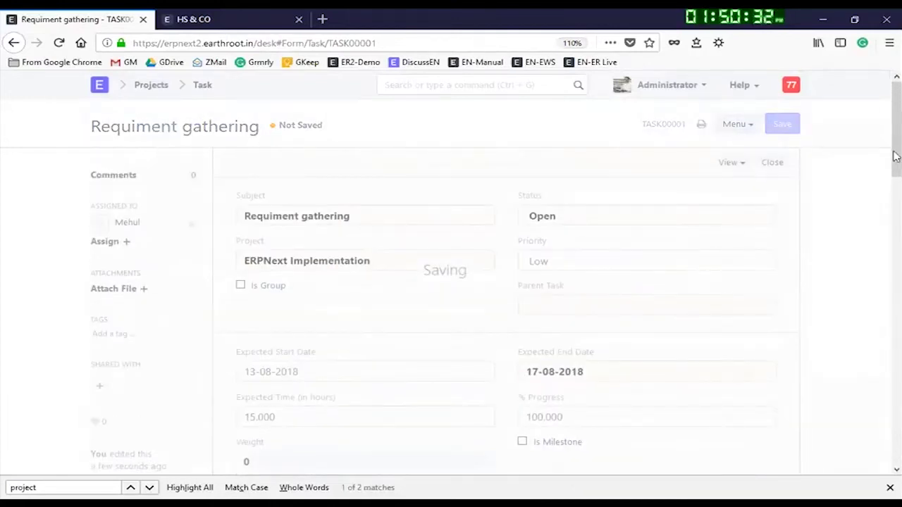
{"action": "left_click", "coordinate": [789, 126]}
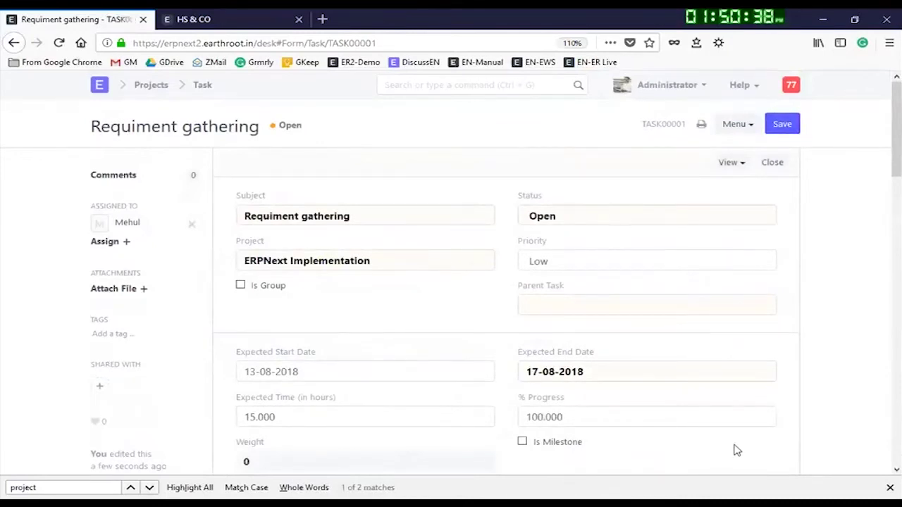
{"action": "left_click", "coordinate": [889, 487]}
Step: Look over the Parent Task suggestions and Expected Start Date calendar on the task form
{"action": "scroll", "coordinate": [709, 304], "scroll_direction": "down", "scroll_amount": 3}
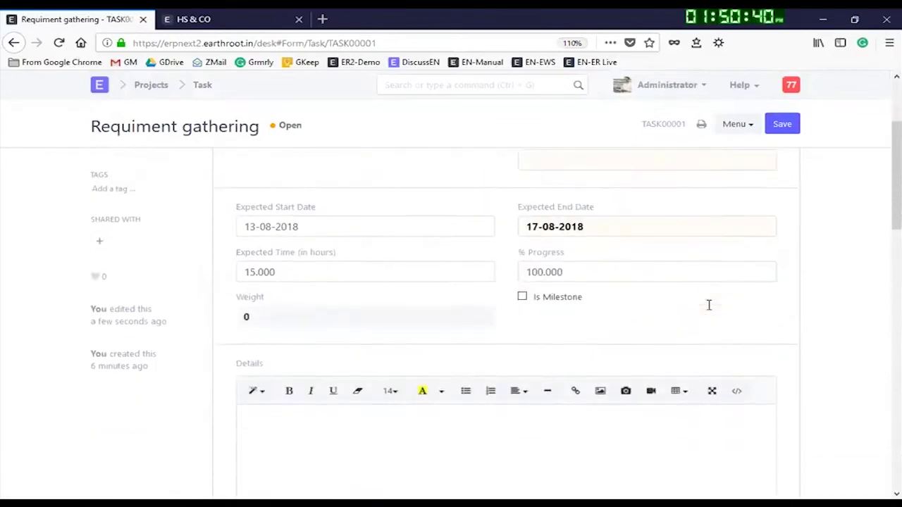
{"action": "scroll", "coordinate": [535, 245], "scroll_direction": "up", "scroll_amount": 3}
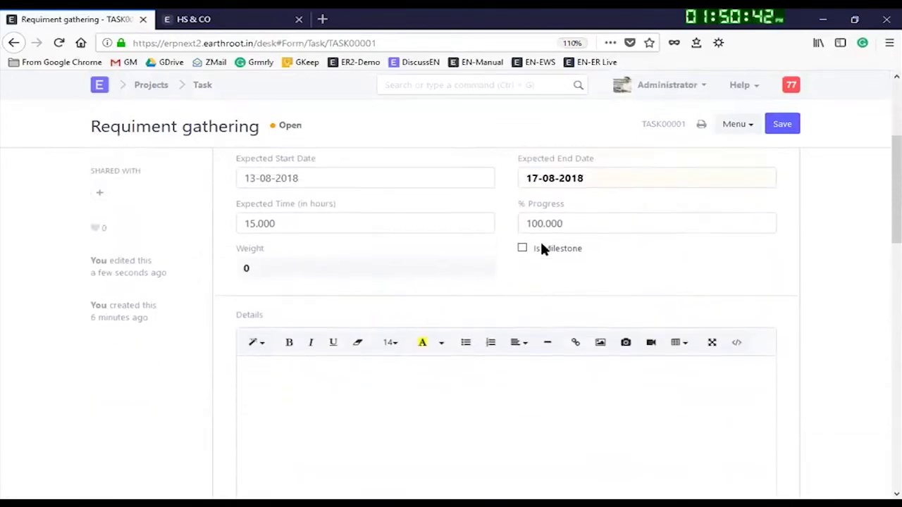
{"action": "scroll", "coordinate": [621, 317], "scroll_direction": "up", "scroll_amount": 2}
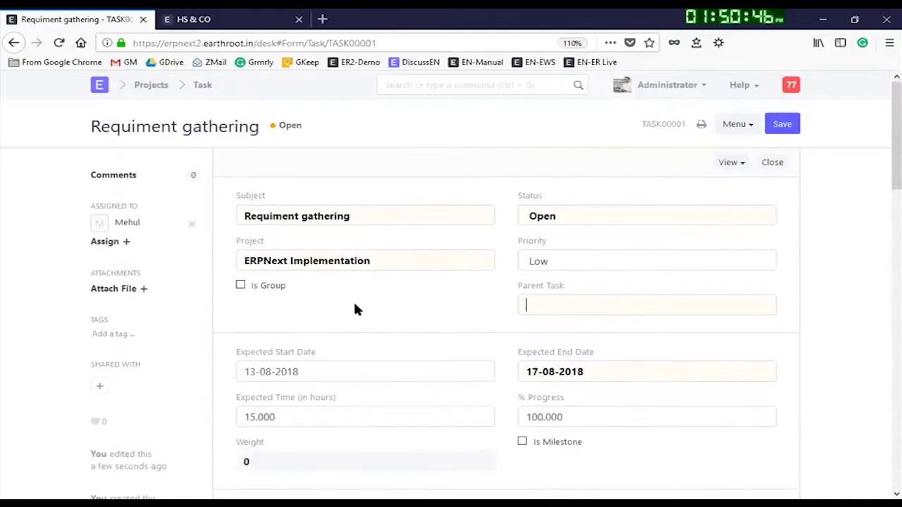
{"action": "left_click", "coordinate": [569, 302]}
{"action": "scroll", "coordinate": [603, 279], "scroll_direction": "down", "scroll_amount": 2}
{"action": "left_click", "coordinate": [377, 259]}
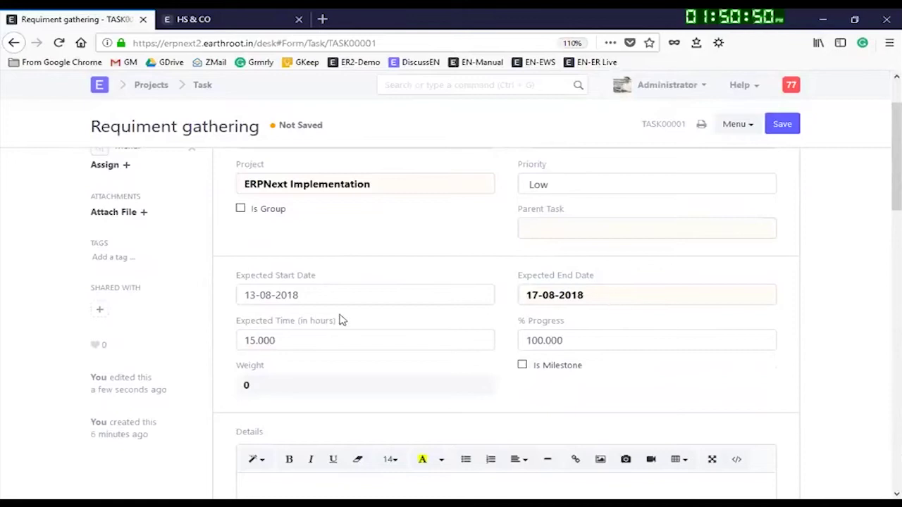
{"action": "left_click", "coordinate": [390, 285]}
{"action": "left_click", "coordinate": [398, 268]}
{"action": "scroll", "coordinate": [398, 334], "scroll_direction": "down", "scroll_amount": 4}
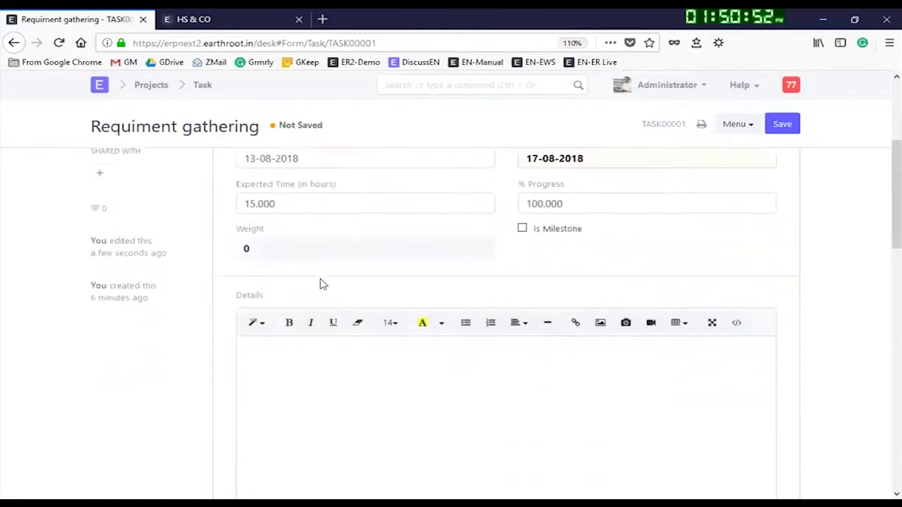
{"action": "scroll", "coordinate": [369, 244], "scroll_direction": "up", "scroll_amount": 2}
{"action": "scroll", "coordinate": [539, 272], "scroll_direction": "down", "scroll_amount": 10}
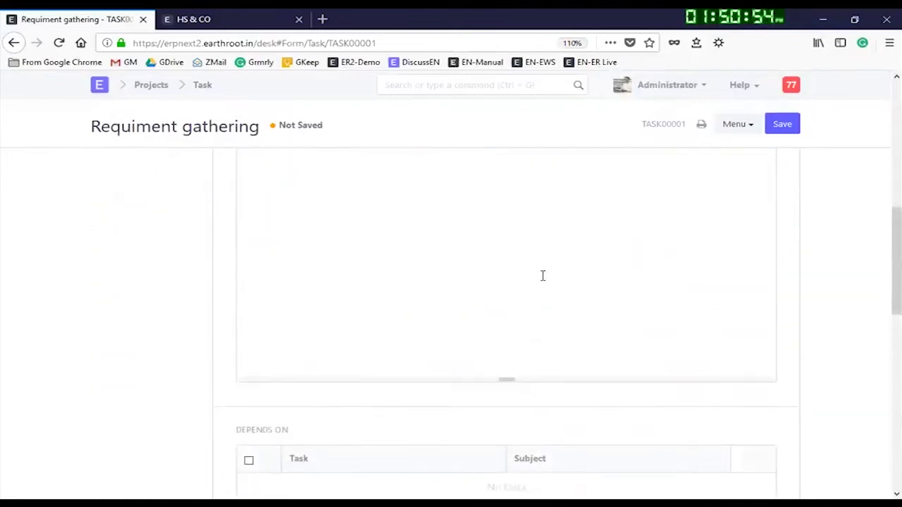
{"action": "scroll", "coordinate": [618, 296], "scroll_direction": "up", "scroll_amount": 10}
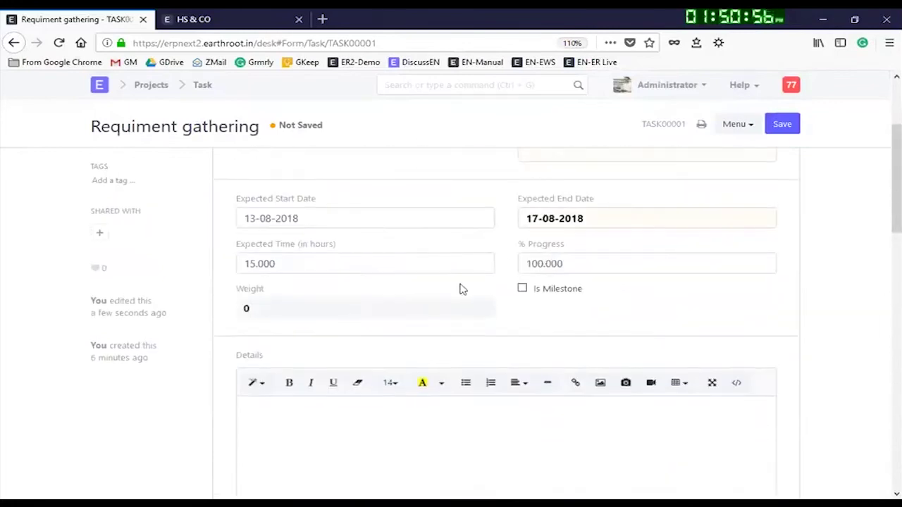
{"action": "scroll", "coordinate": [627, 317], "scroll_direction": "up", "scroll_amount": 2}
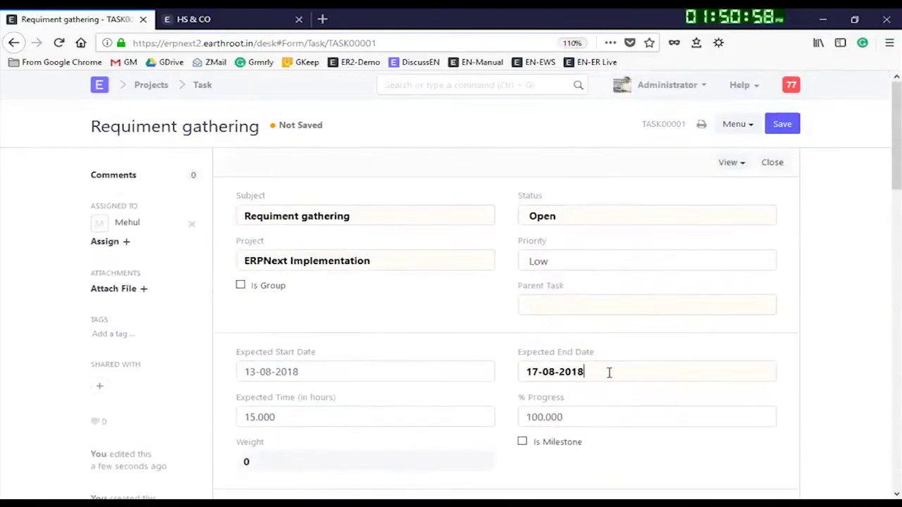
Step: Set Expected Start Date to 08-08-2018 and Expected End Date to 10-08-2018, then save
{"action": "left_click", "coordinate": [609, 372]}
{"action": "left_click", "coordinate": [310, 374]}
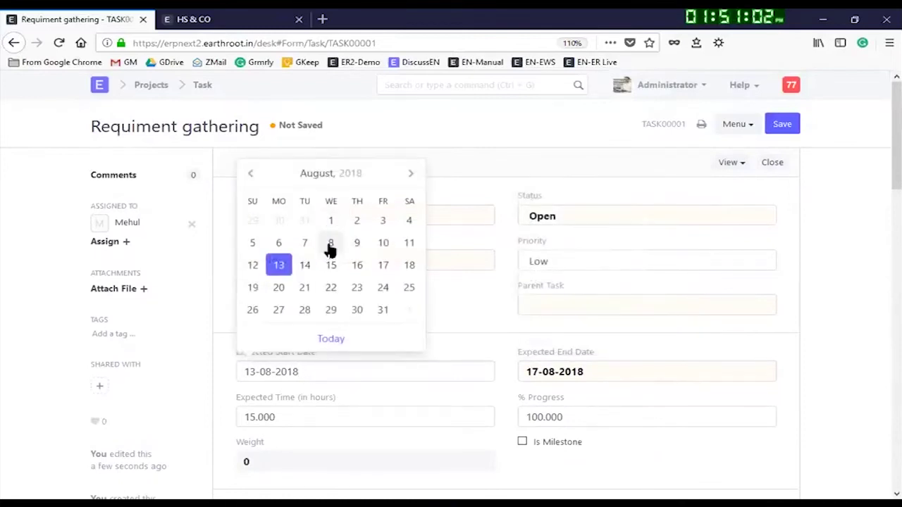
{"action": "left_click", "coordinate": [331, 244]}
{"action": "left_click", "coordinate": [612, 372]}
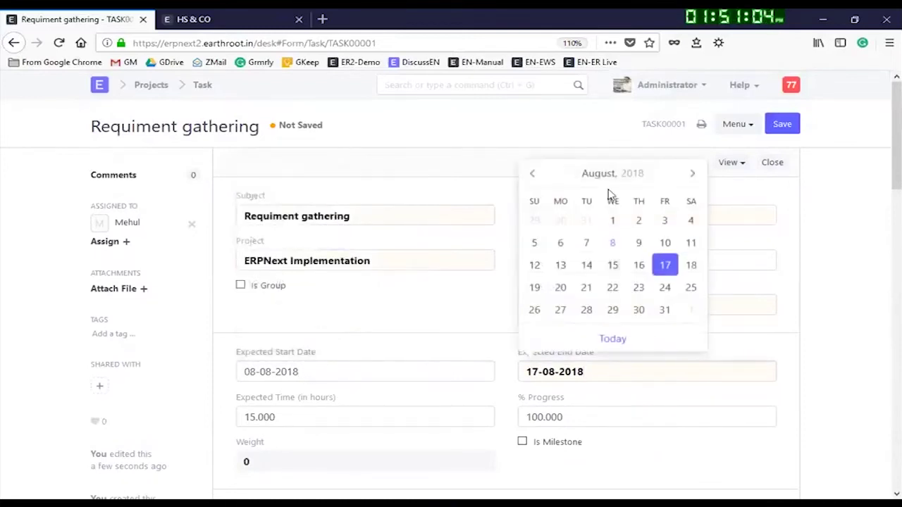
{"action": "left_click", "coordinate": [665, 243]}
{"action": "left_click", "coordinate": [788, 125]}
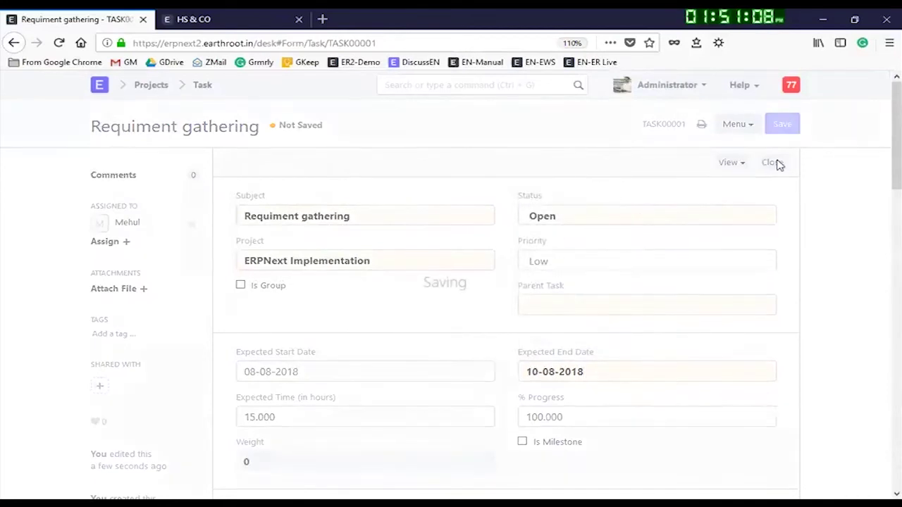
{"action": "left_click", "coordinate": [782, 125]}
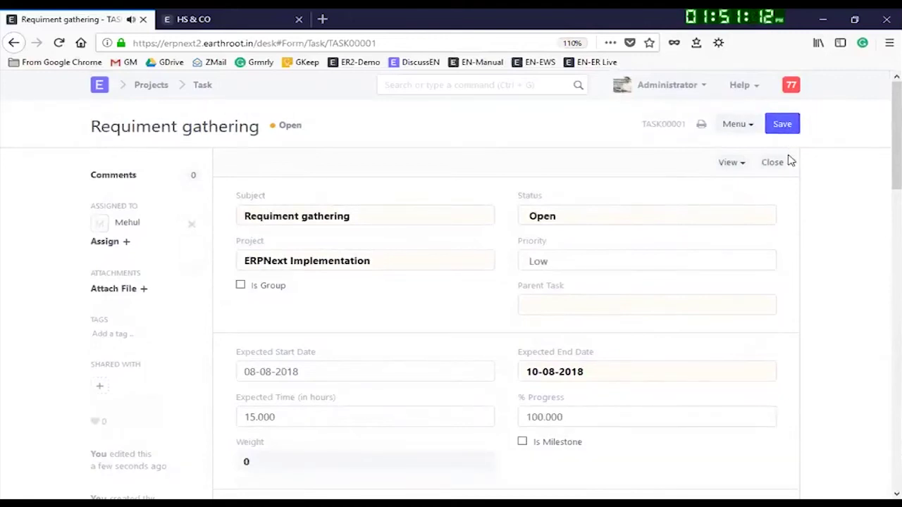
Step: Return to the Task list and reopen Requiment gathering
{"action": "scroll", "coordinate": [737, 253], "scroll_direction": "down", "scroll_amount": 10}
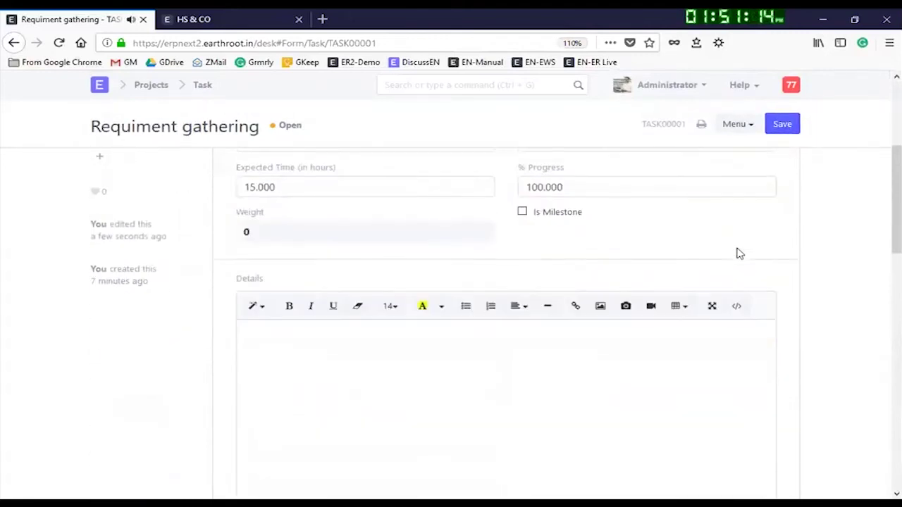
{"action": "left_click", "coordinate": [202, 86]}
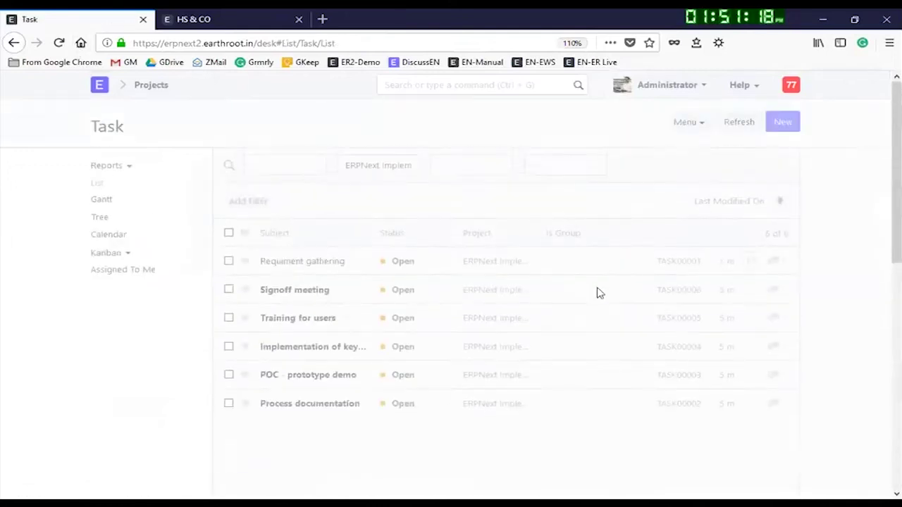
{"action": "left_click", "coordinate": [310, 264]}
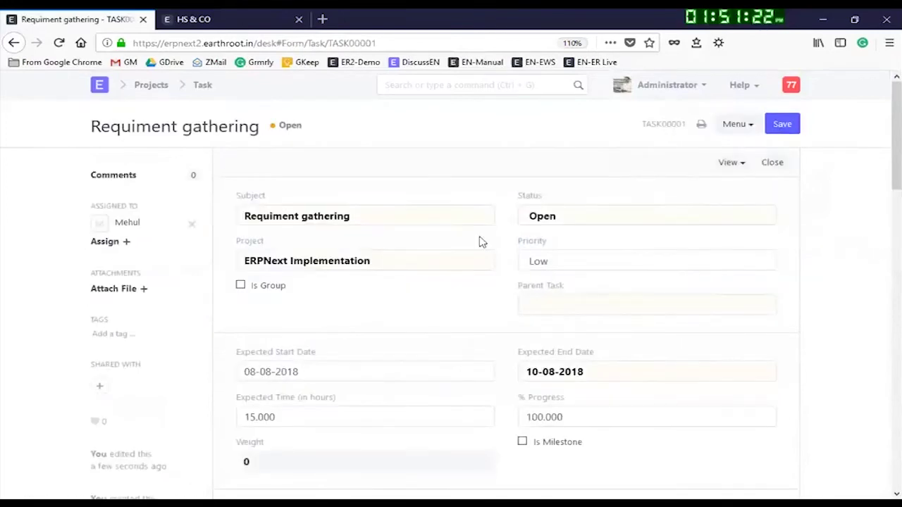
Step: Set the task Status to Closed, save, and go back to the Task list
{"action": "left_click", "coordinate": [586, 220]}
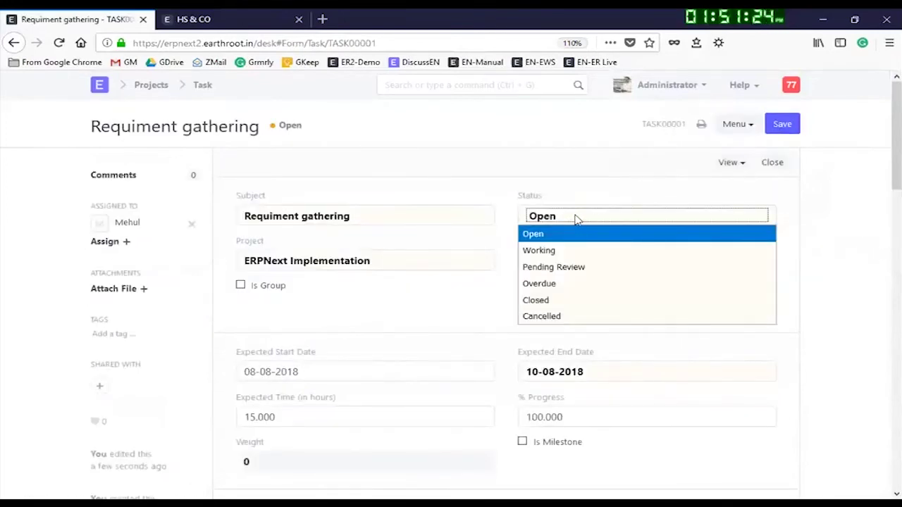
{"action": "left_click", "coordinate": [546, 302]}
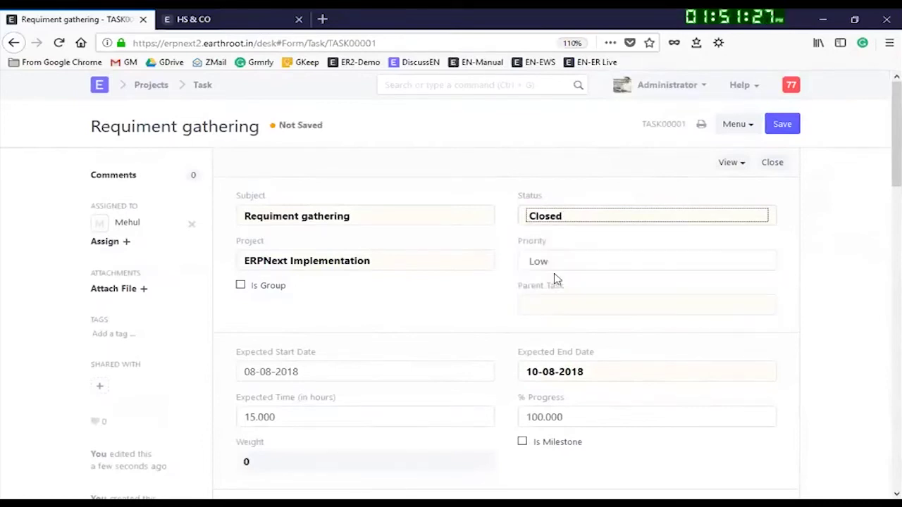
{"action": "left_click", "coordinate": [564, 217]}
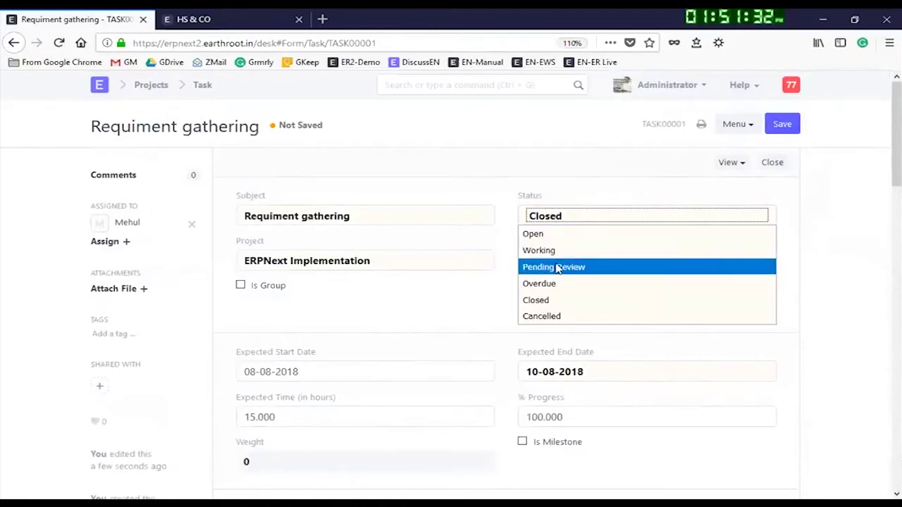
{"action": "left_click", "coordinate": [553, 301]}
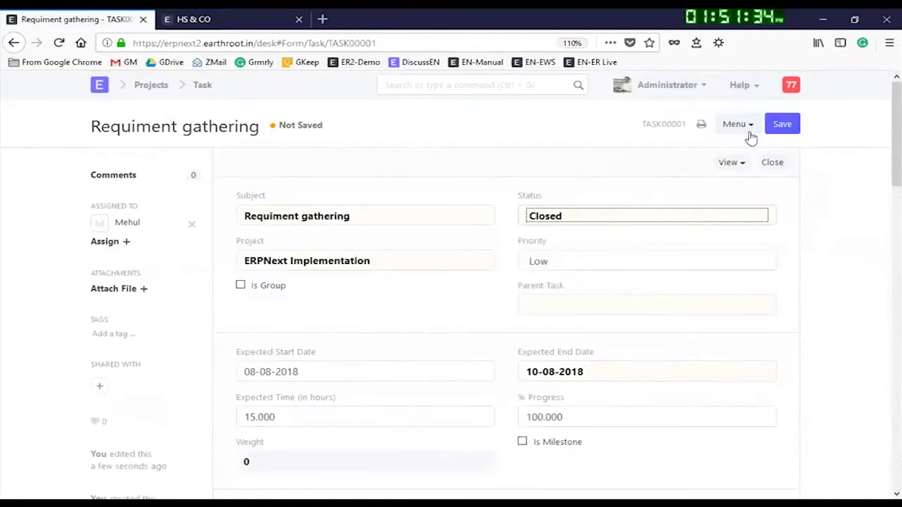
{"action": "left_click", "coordinate": [783, 131]}
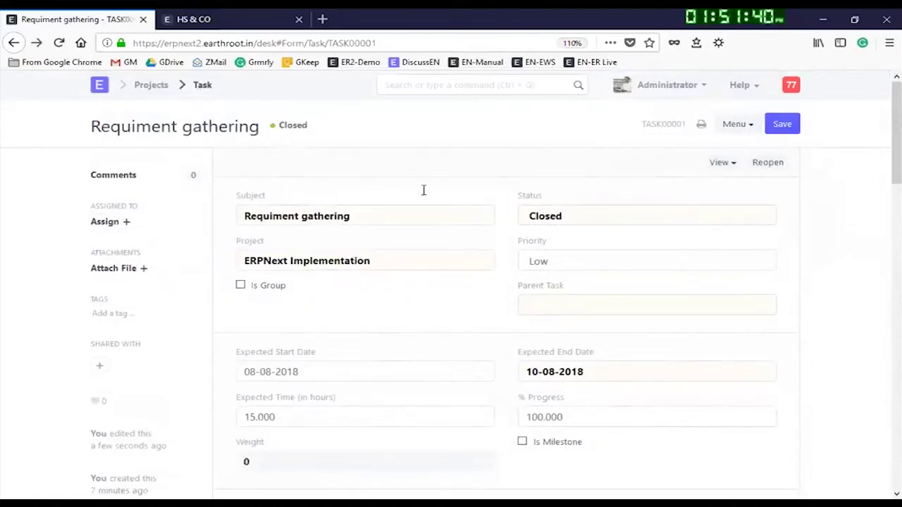
{"action": "left_click", "coordinate": [203, 85]}
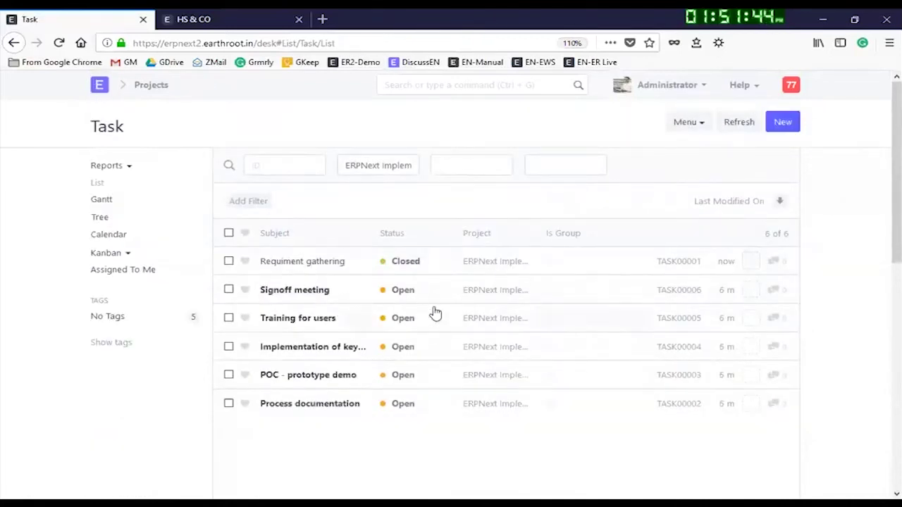
Step: Set the Process documentation task to Working with 20 expected hours and 50% progress
{"action": "left_click", "coordinate": [314, 410]}
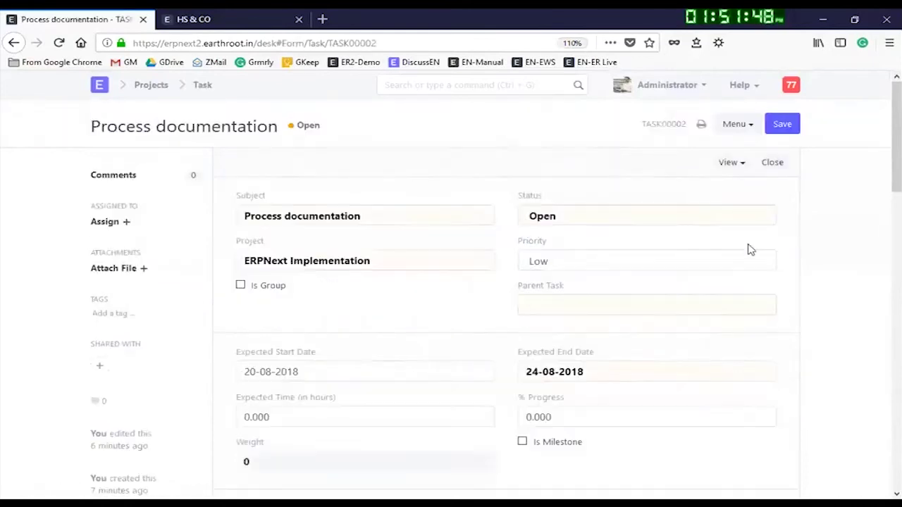
{"action": "left_click", "coordinate": [557, 224]}
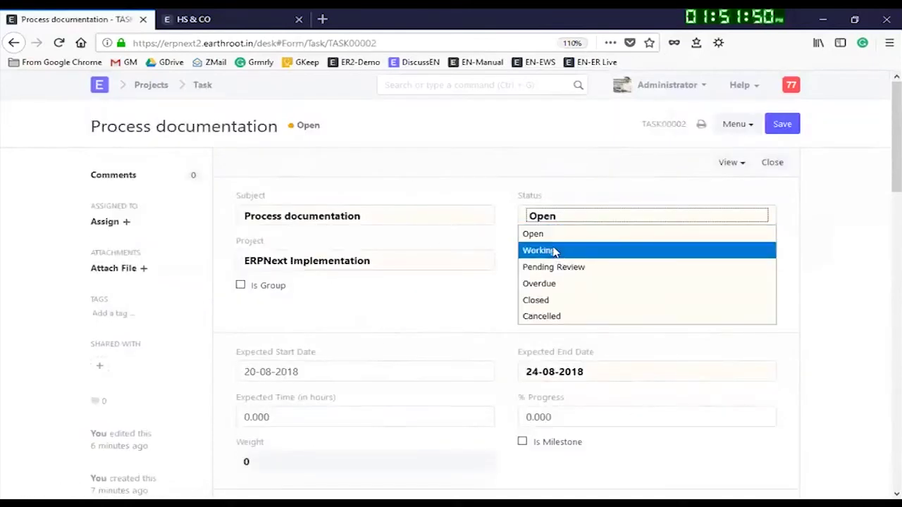
{"action": "left_click", "coordinate": [555, 251]}
{"action": "left_click", "coordinate": [535, 417]}
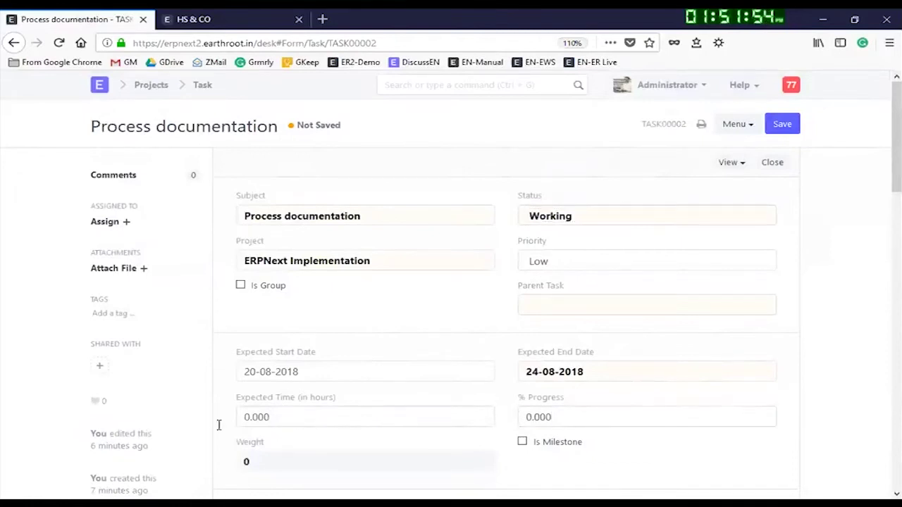
{"action": "left_click_drag", "start_coordinate": [305, 419], "coordinate": [227, 425]}
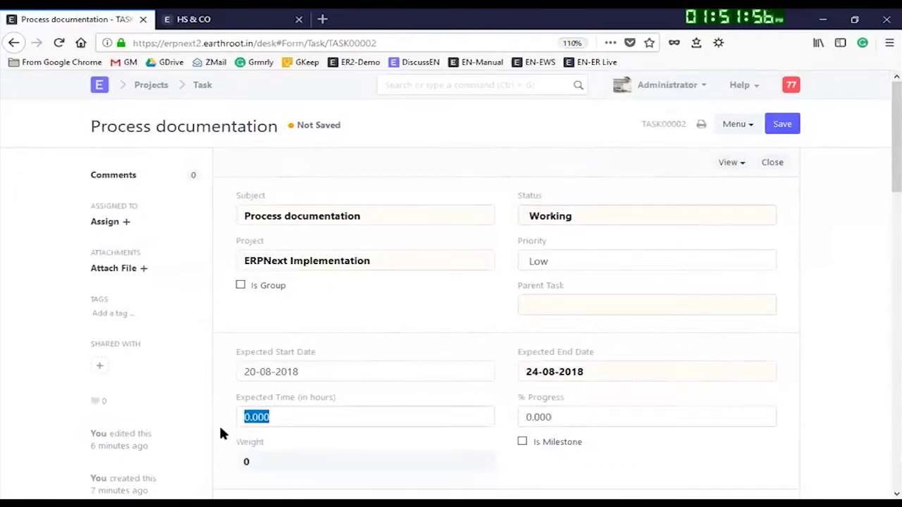
{"action": "type", "text": "20"}
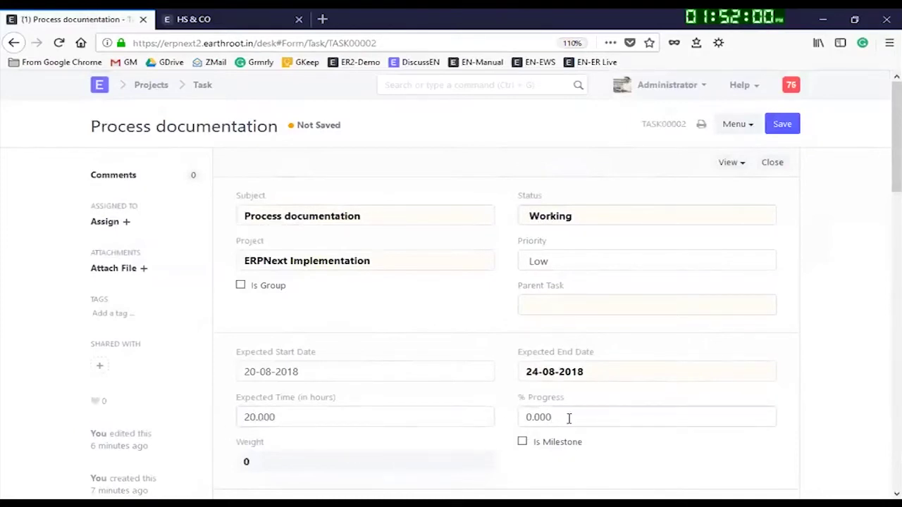
{"action": "left_click", "coordinate": [517, 416]}
{"action": "type", "text": "5"}
{"action": "left_click", "coordinate": [744, 471]}
Step: Save the updated task and return to the Projects module
{"action": "left_click", "coordinate": [786, 135]}
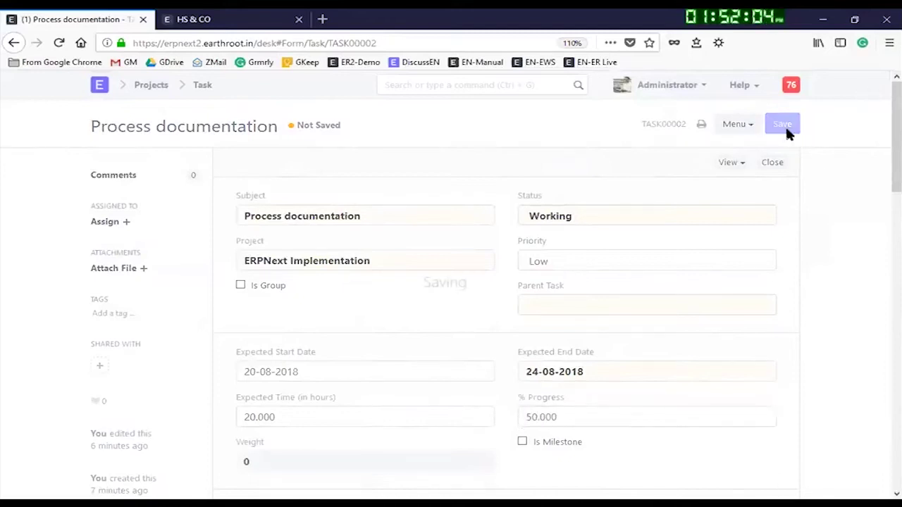
{"action": "left_click", "coordinate": [788, 135]}
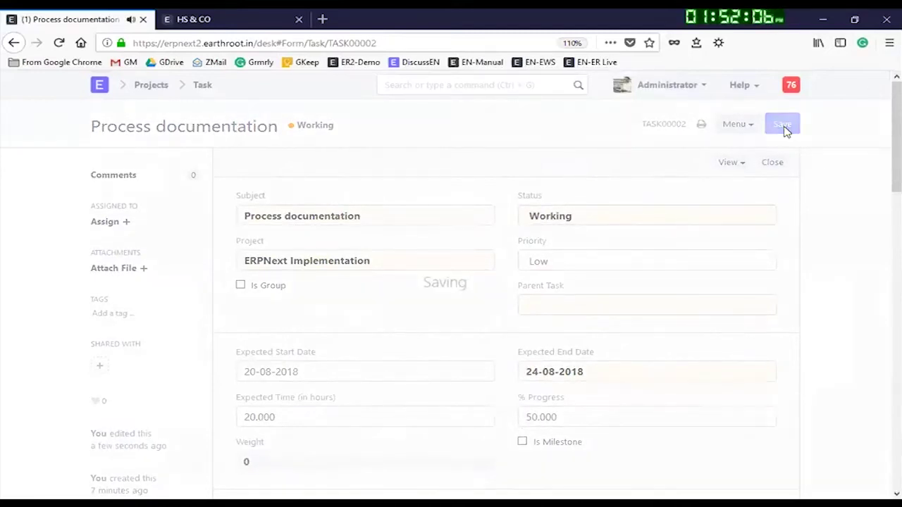
{"action": "left_click", "coordinate": [148, 88]}
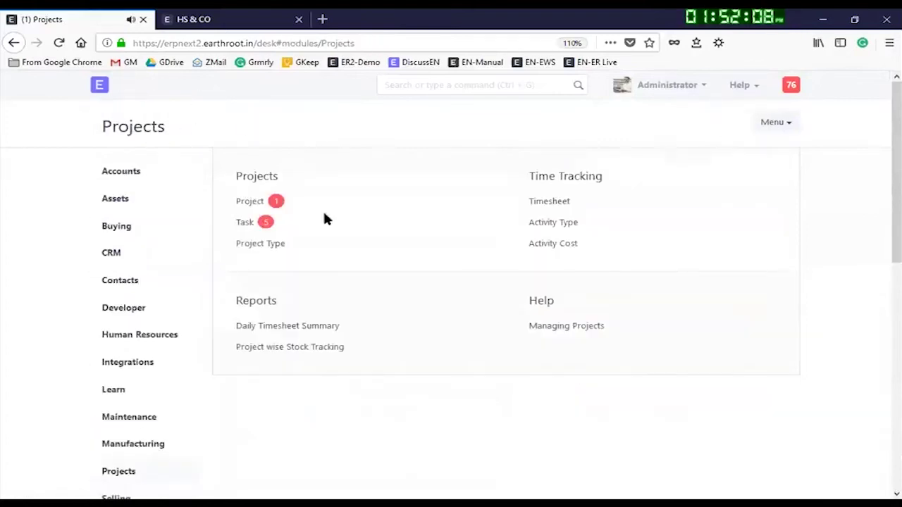
Step: Open the ERPNext Implementation project and review its Tasks table statuses and dates
{"action": "left_click", "coordinate": [250, 202]}
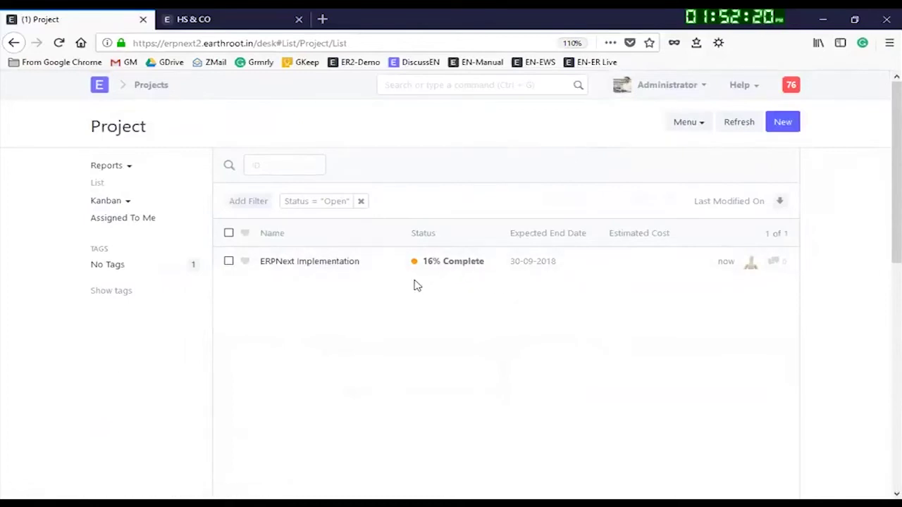
{"action": "left_click", "coordinate": [310, 262]}
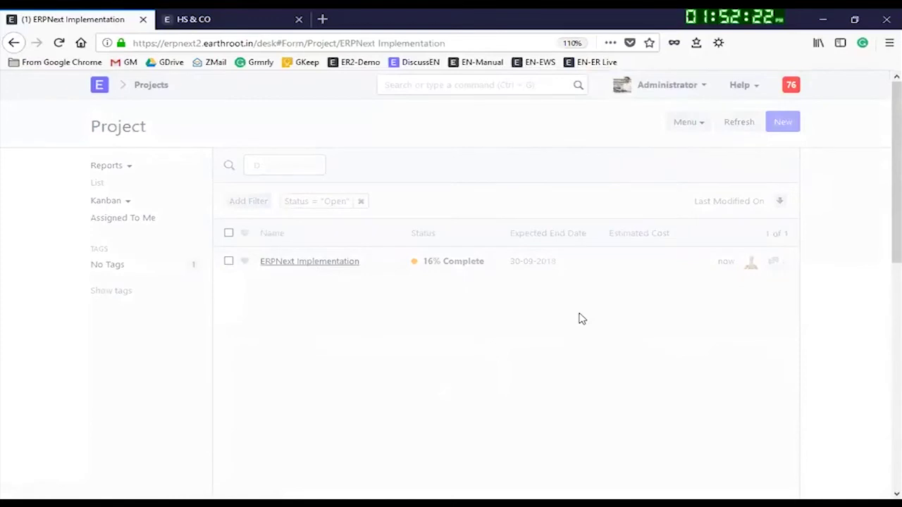
{"action": "scroll", "coordinate": [702, 400], "scroll_direction": "down", "scroll_amount": 6}
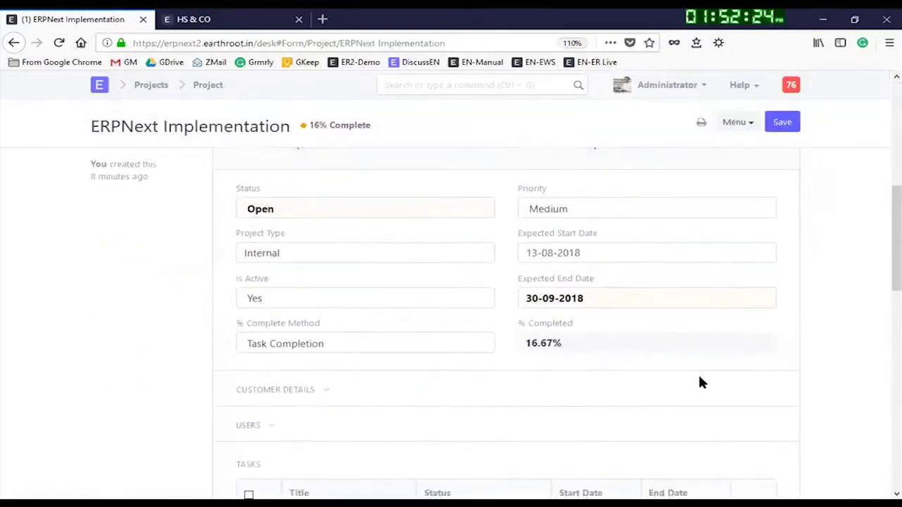
{"action": "scroll", "coordinate": [699, 378], "scroll_direction": "down", "scroll_amount": 4}
{"action": "scroll", "coordinate": [600, 329], "scroll_direction": "up", "scroll_amount": 3}
{"action": "scroll", "coordinate": [546, 270], "scroll_direction": "down", "scroll_amount": 2}
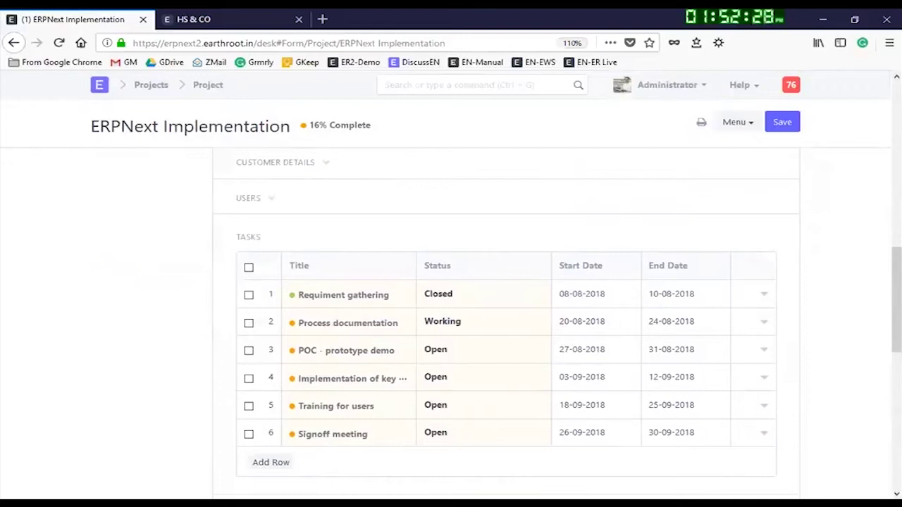
Step: Consult the PDF tutorial alongside the project form showing 16% complete
{"action": "left_click", "coordinate": [900, 297]}
{"action": "scroll", "coordinate": [477, 386], "scroll_direction": "down", "scroll_amount": 1}
{"action": "scroll", "coordinate": [509, 328], "scroll_direction": "up", "scroll_amount": 1}
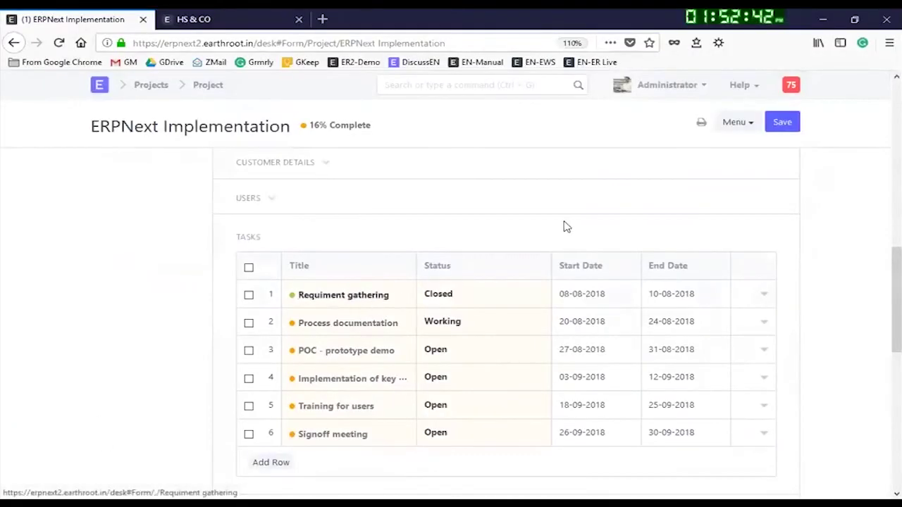
{"action": "scroll", "coordinate": [566, 226], "scroll_direction": "up", "scroll_amount": 5}
{"action": "scroll", "coordinate": [458, 193], "scroll_direction": "up", "scroll_amount": 3}
Step: Search 'time' to reach the Timesheet List and create New Timesheet 1 for HS & CO
{"action": "left_click", "coordinate": [461, 86]}
{"action": "type", "text": "time"}
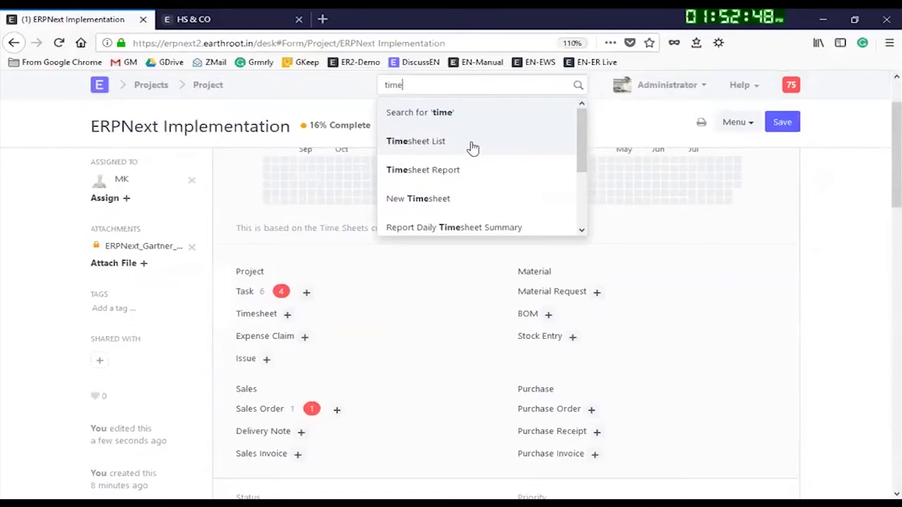
{"action": "left_click", "coordinate": [434, 147]}
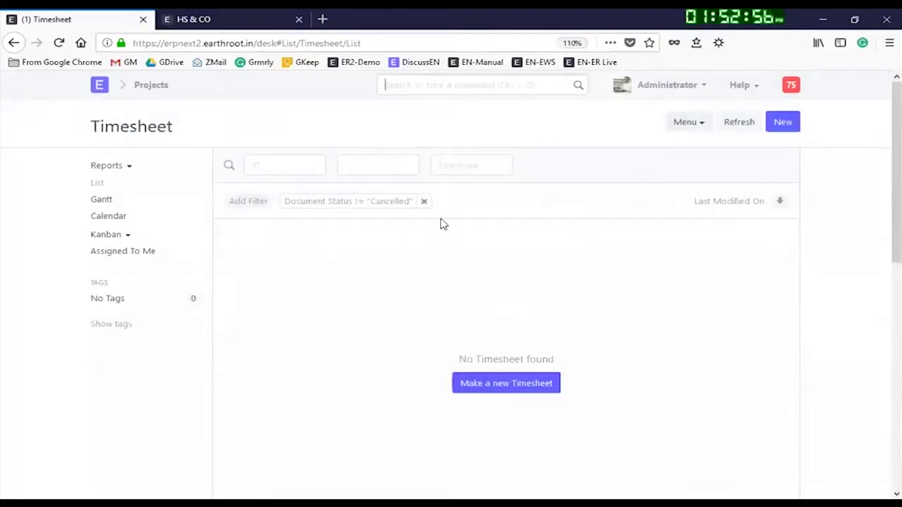
{"action": "left_click", "coordinate": [772, 129]}
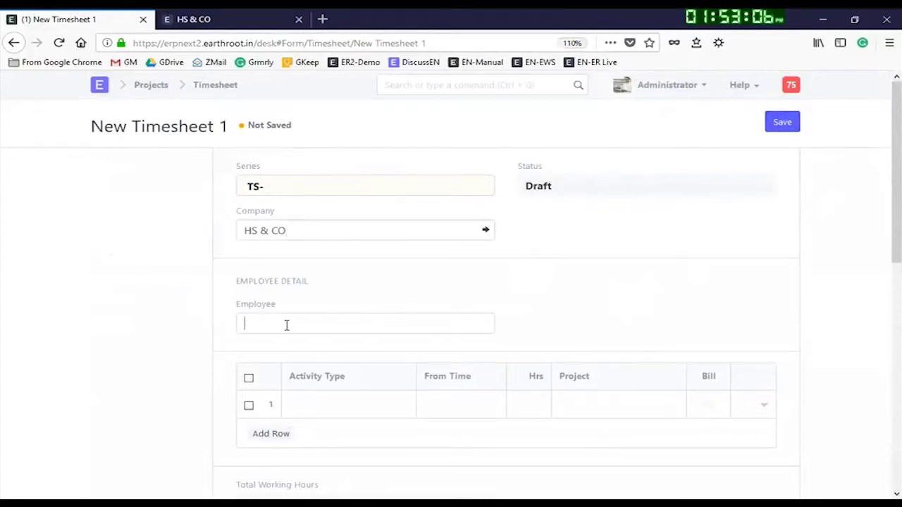
Step: Log row 1: Communication, 5 hours from 8 August 2018, ERPNext Implementation, billable
{"action": "left_click", "coordinate": [314, 403]}
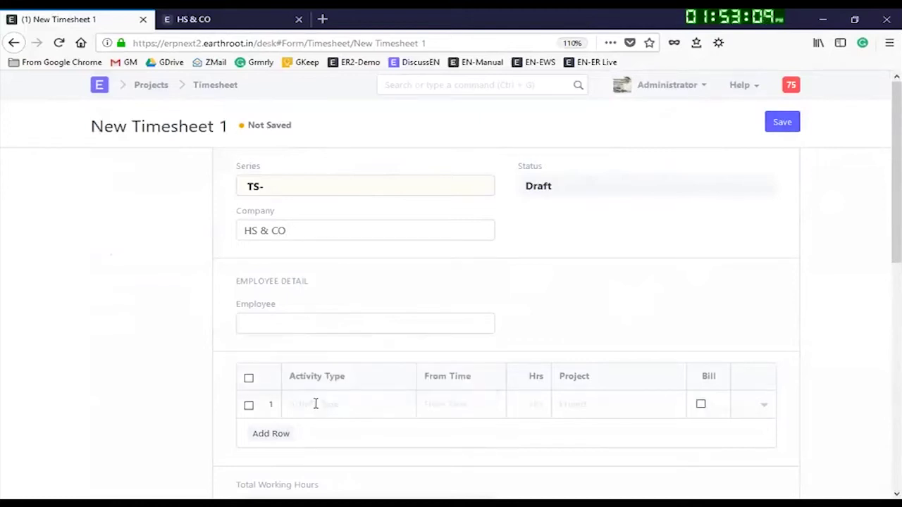
{"action": "left_click", "coordinate": [267, 433]}
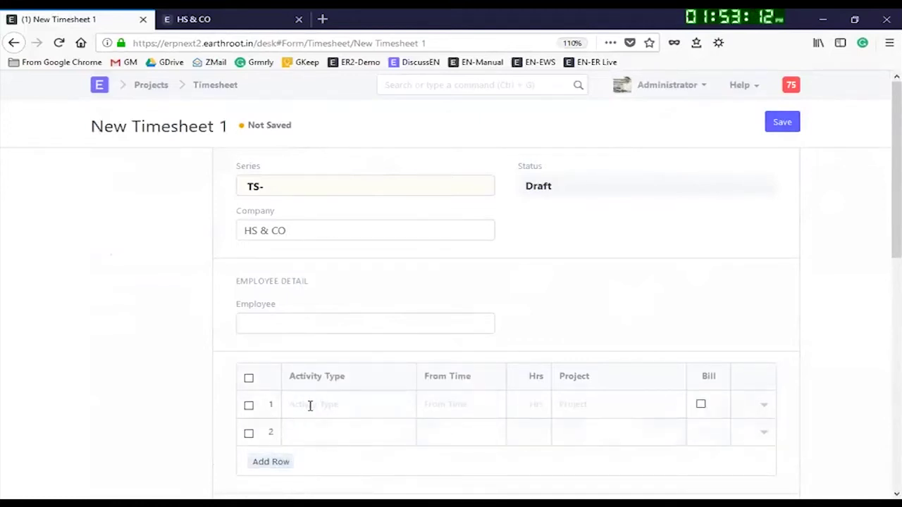
{"action": "left_click", "coordinate": [309, 406]}
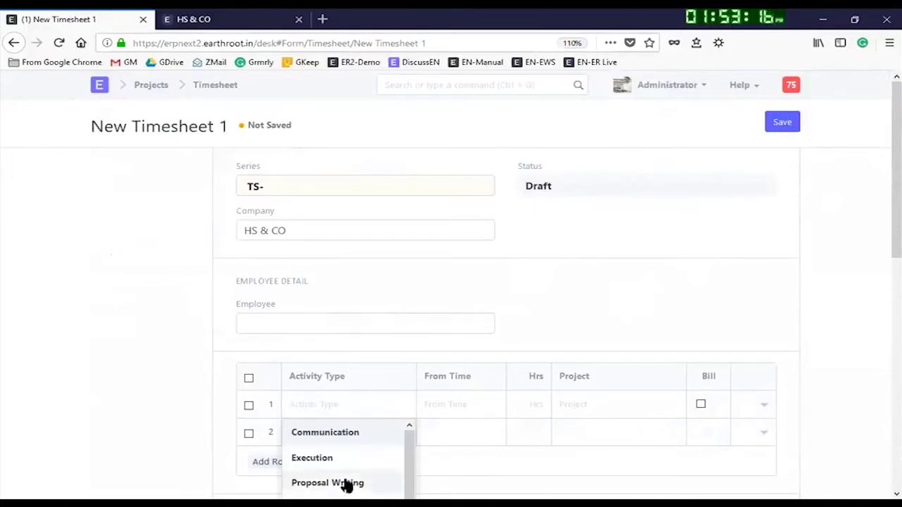
{"action": "left_click", "coordinate": [329, 434]}
{"action": "left_click", "coordinate": [426, 412]}
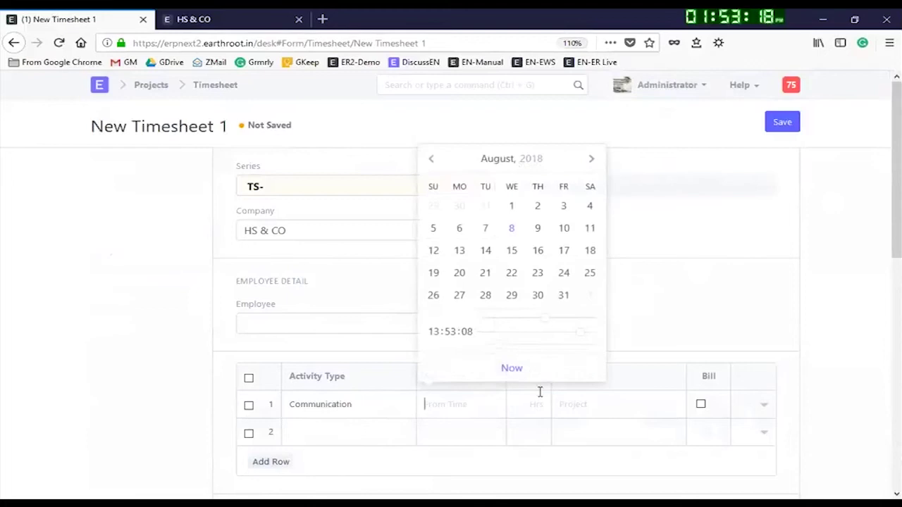
{"action": "left_click", "coordinate": [511, 228]}
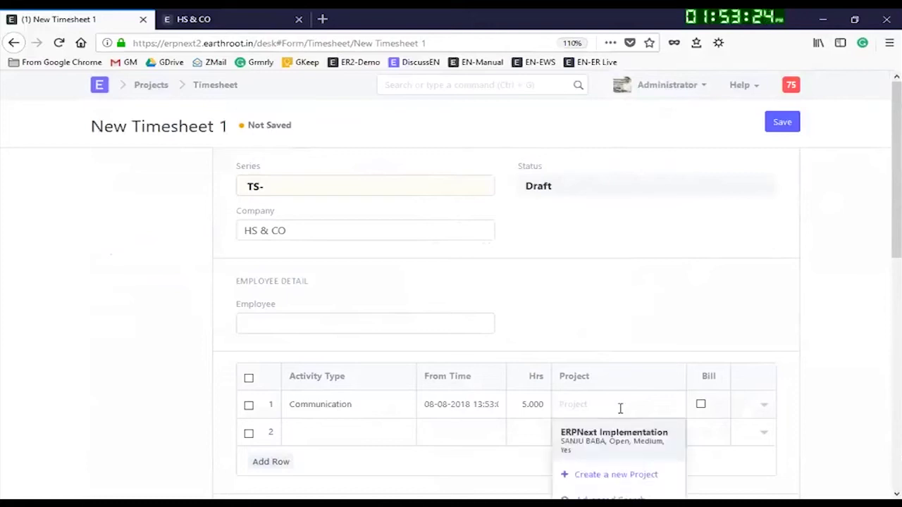
{"action": "left_click", "coordinate": [613, 442]}
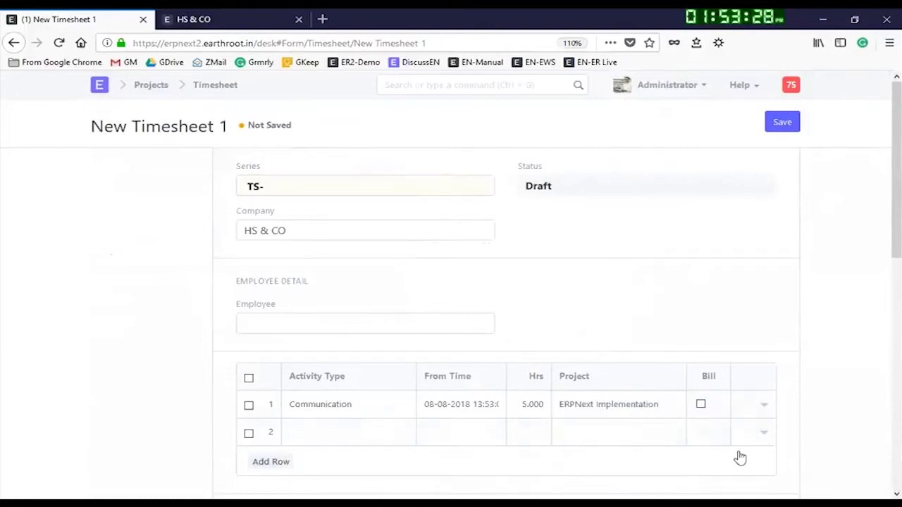
{"action": "left_click", "coordinate": [700, 407]}
Step: Log row 2: Research, 2 hours starting 8 August
{"action": "left_click", "coordinate": [324, 432]}
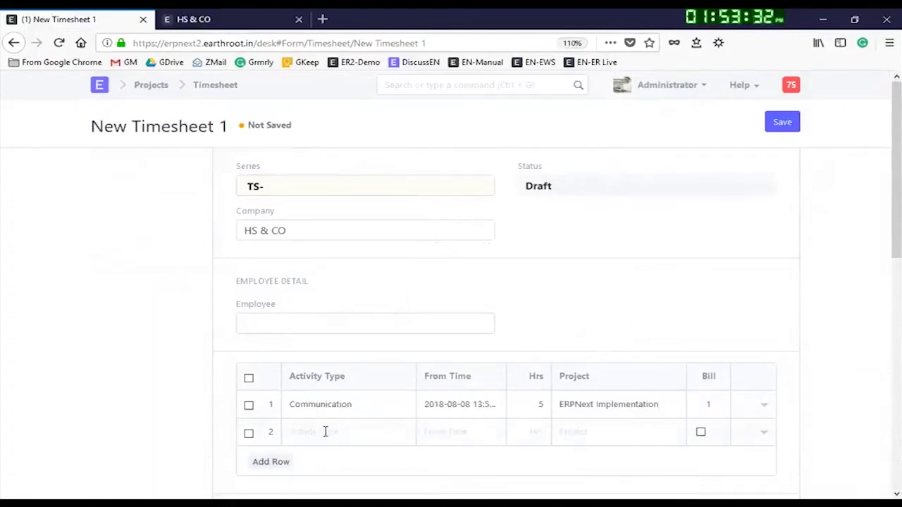
{"action": "left_click", "coordinate": [331, 427]}
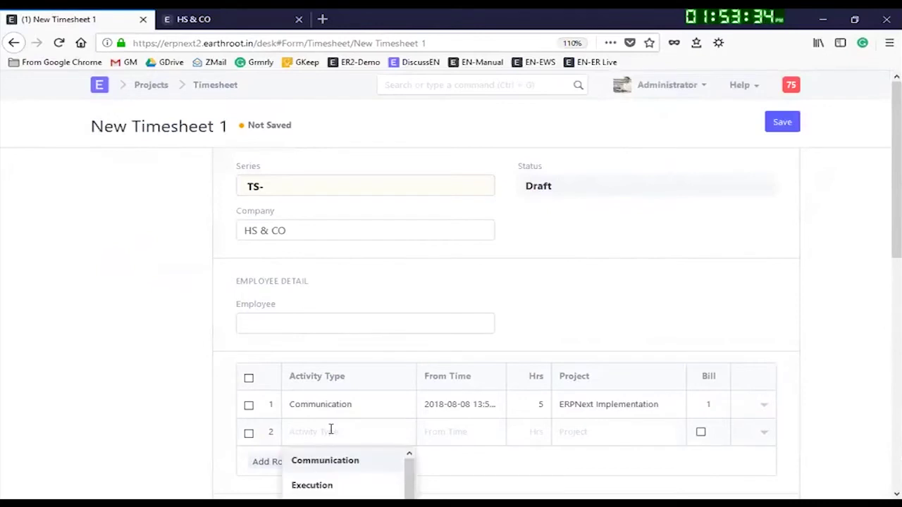
{"action": "scroll", "coordinate": [336, 458], "scroll_direction": "down", "scroll_amount": 2}
{"action": "left_click", "coordinate": [332, 485]}
{"action": "left_click", "coordinate": [445, 435]}
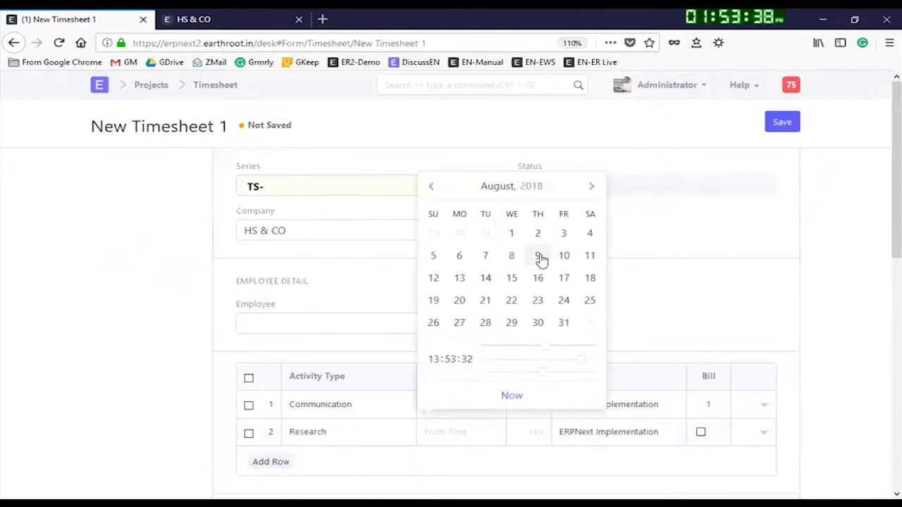
{"action": "left_click", "coordinate": [513, 257]}
{"action": "left_click", "coordinate": [532, 432]}
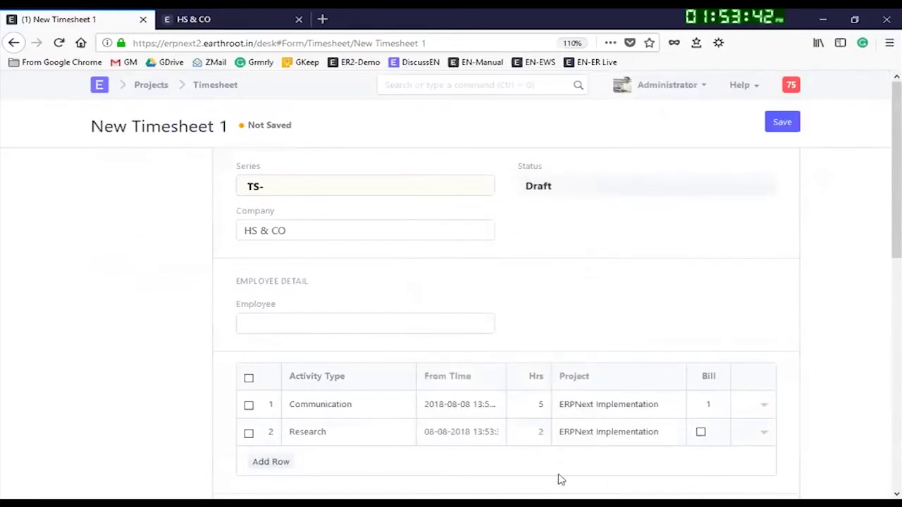
Step: Log row 3: Execution, 1 hour starting 8 August, billable
{"action": "left_click", "coordinate": [275, 463]}
{"action": "left_click", "coordinate": [340, 465]}
{"action": "scroll", "coordinate": [343, 465], "scroll_direction": "down", "scroll_amount": 2}
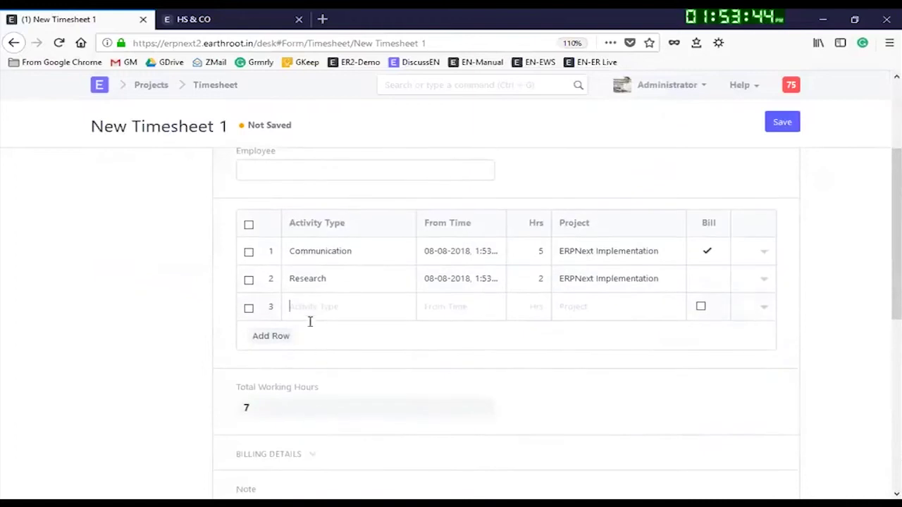
{"action": "left_click", "coordinate": [314, 310]}
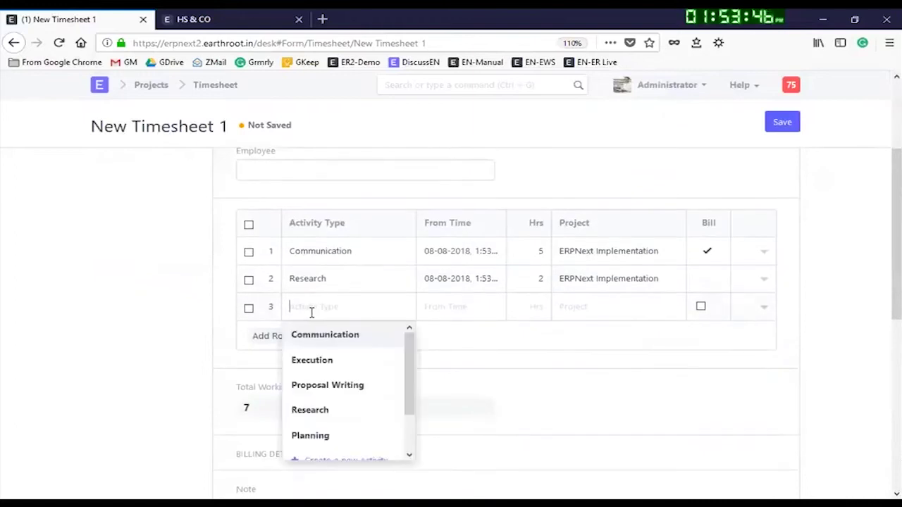
{"action": "left_click", "coordinate": [322, 360]}
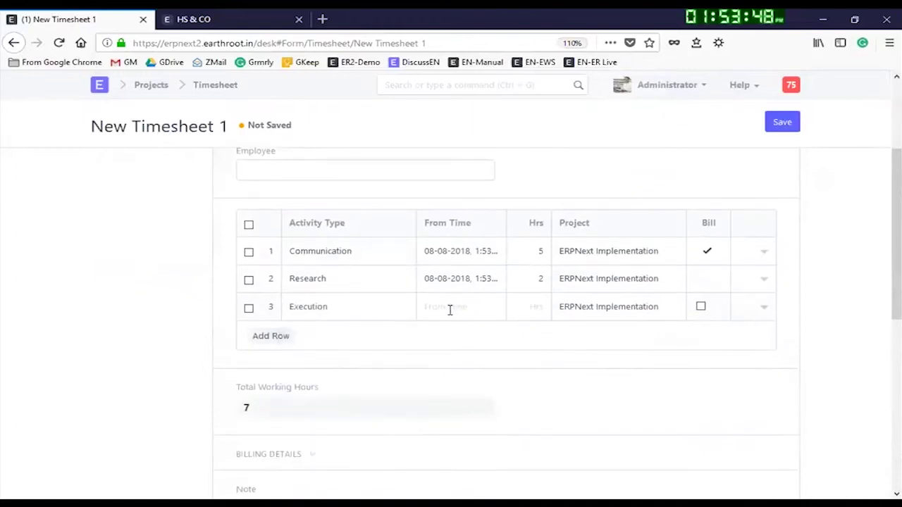
{"action": "left_click", "coordinate": [450, 310]}
{"action": "left_click", "coordinate": [512, 413]}
{"action": "left_click", "coordinate": [539, 305]}
{"action": "left_click", "coordinate": [701, 308]}
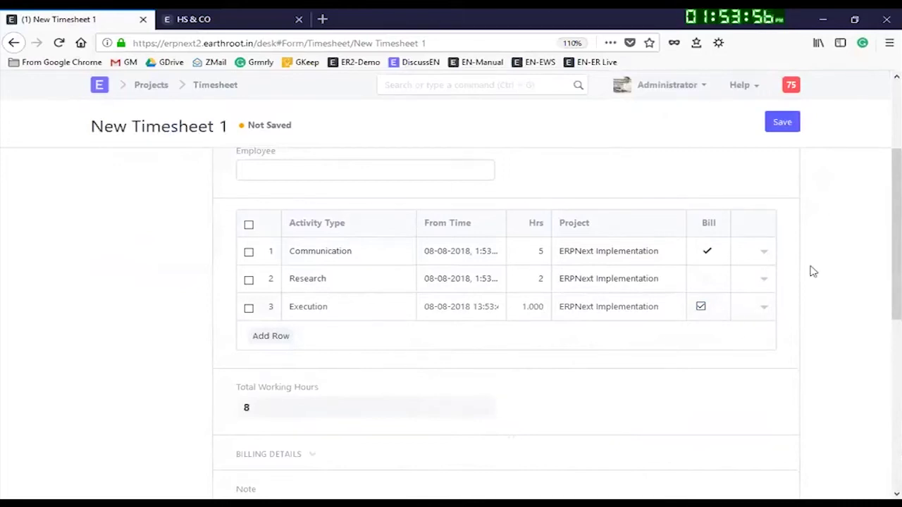
Step: Save the timesheet as TS-00001 with 8 total hours
{"action": "scroll", "coordinate": [803, 261], "scroll_direction": "up", "scroll_amount": 3}
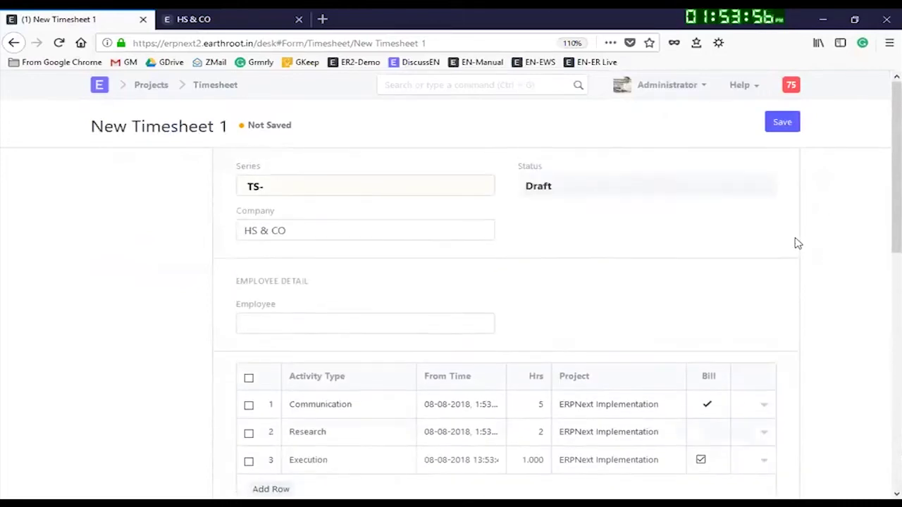
{"action": "left_click", "coordinate": [781, 124]}
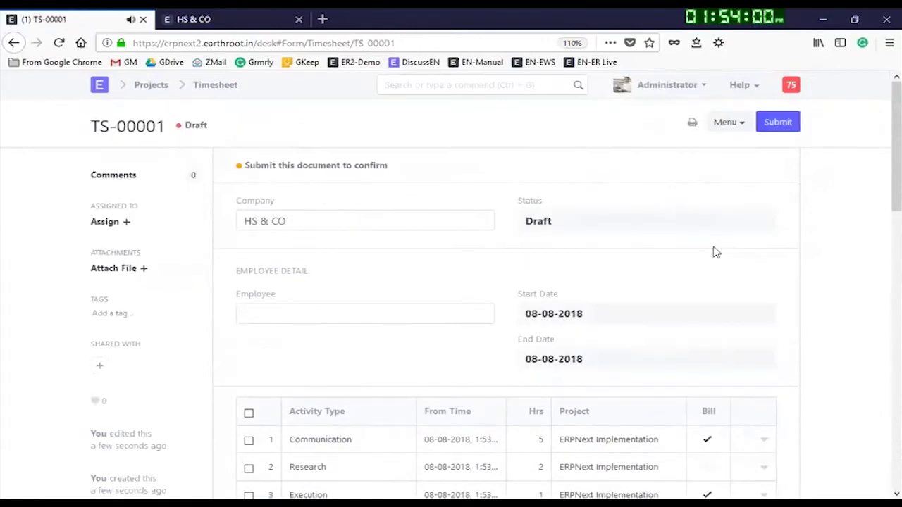
{"action": "scroll", "coordinate": [587, 415], "scroll_direction": "down", "scroll_amount": 3}
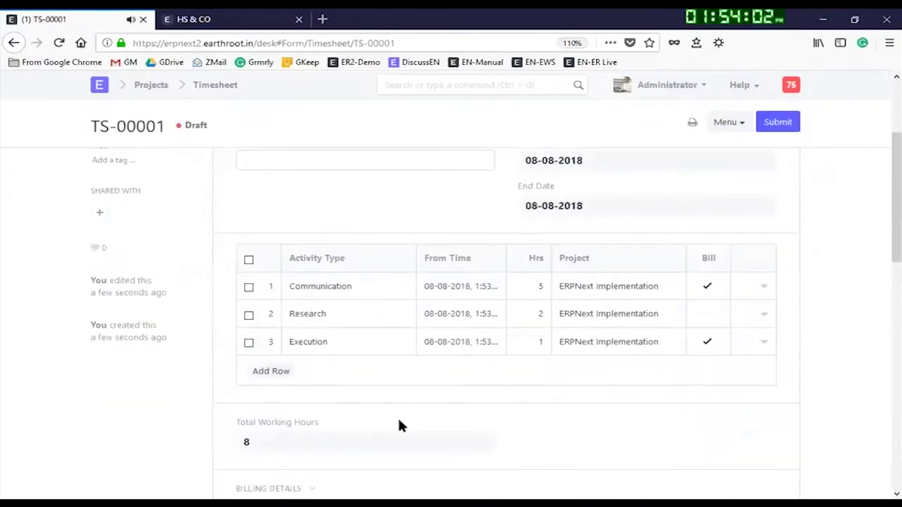
{"action": "scroll", "coordinate": [316, 380], "scroll_direction": "up", "scroll_amount": 2}
{"action": "scroll", "coordinate": [274, 423], "scroll_direction": "down", "scroll_amount": 4}
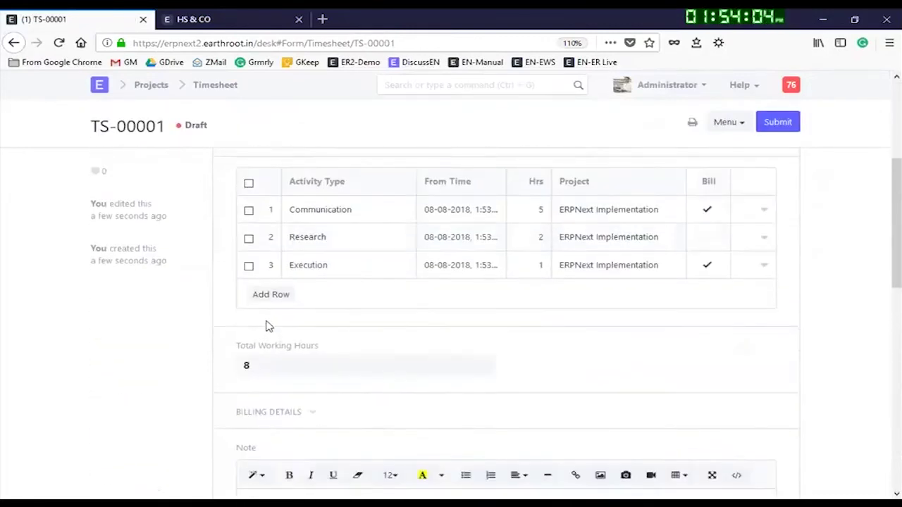
Step: Add a fourth row: Planning, 3 hours from 07-08-2018, left unbilled
{"action": "left_click", "coordinate": [270, 294]}
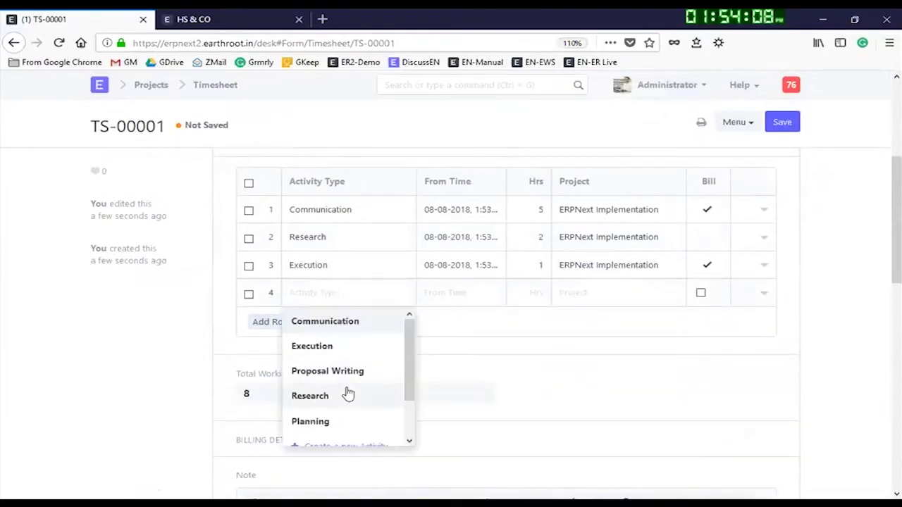
{"action": "left_click", "coordinate": [346, 374]}
{"action": "left_click_drag", "start_coordinate": [368, 294], "coordinate": [276, 303]}
{"action": "key", "text": "BackSpace"}
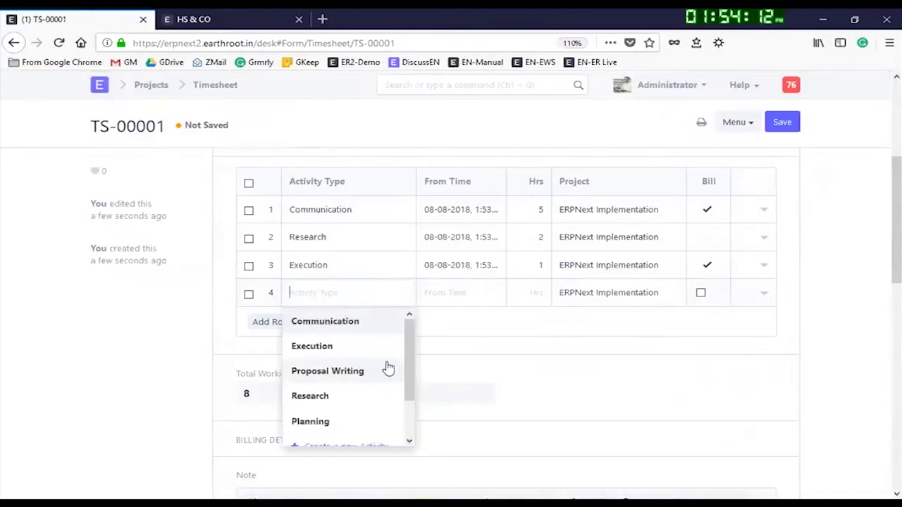
{"action": "scroll", "coordinate": [352, 387], "scroll_direction": "down", "scroll_amount": 1}
{"action": "scroll", "coordinate": [335, 374], "scroll_direction": "up", "scroll_amount": 1}
{"action": "left_click", "coordinate": [310, 421]}
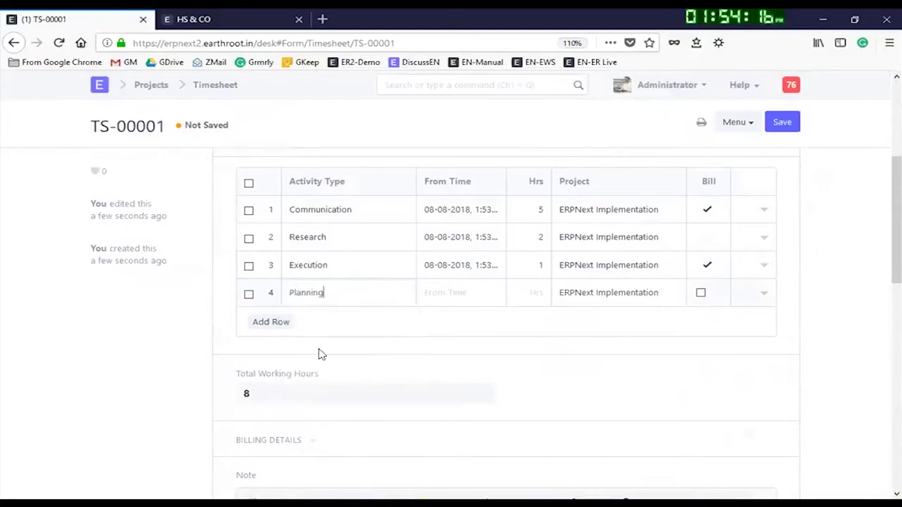
{"action": "left_click", "coordinate": [461, 296]}
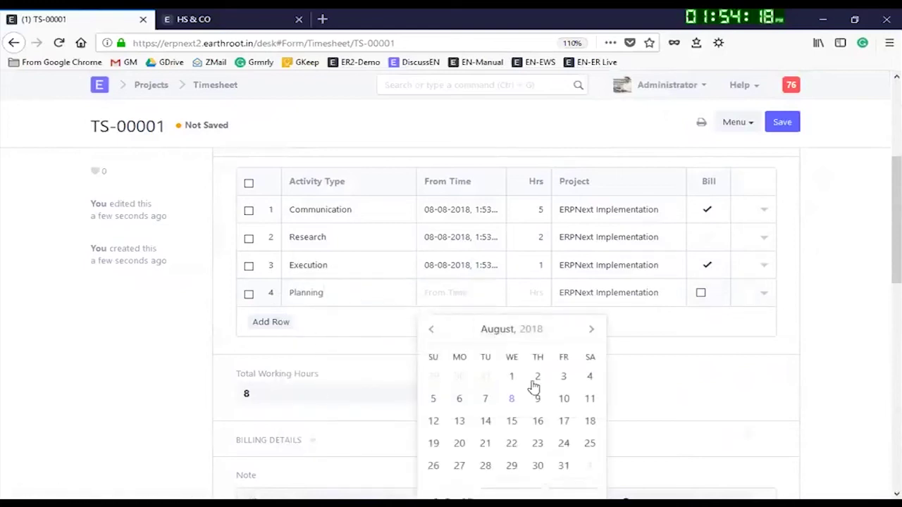
{"action": "left_click", "coordinate": [486, 400]}
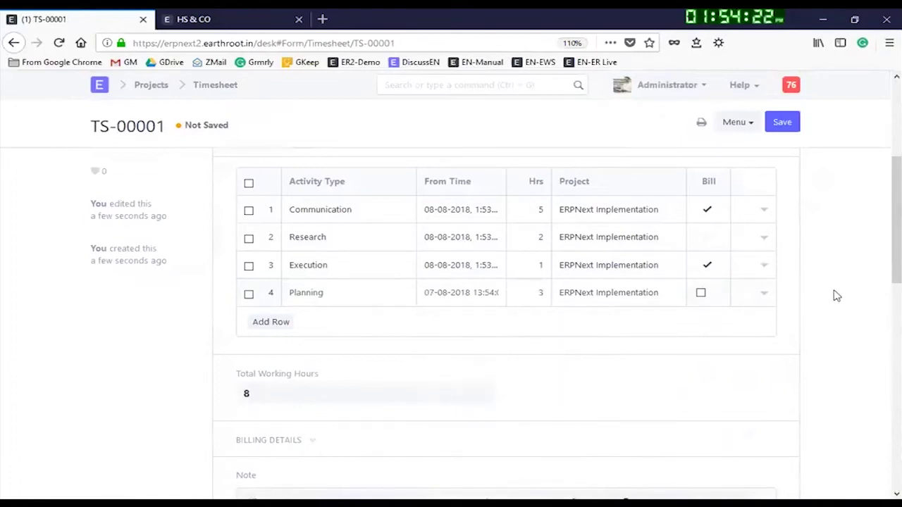
{"action": "left_click", "coordinate": [700, 293]}
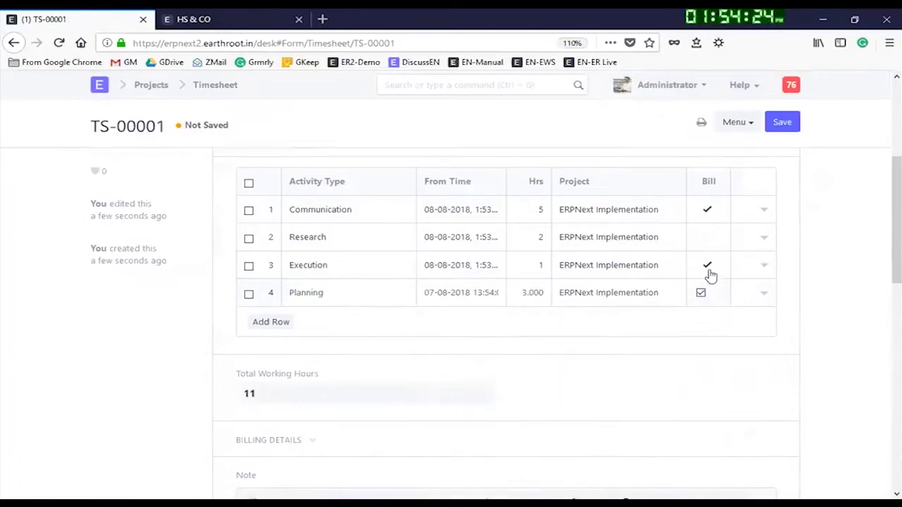
{"action": "left_click", "coordinate": [701, 293]}
Step: Save timesheet TS-00001, submit it, and confirm the permanent submission
{"action": "left_click", "coordinate": [794, 124]}
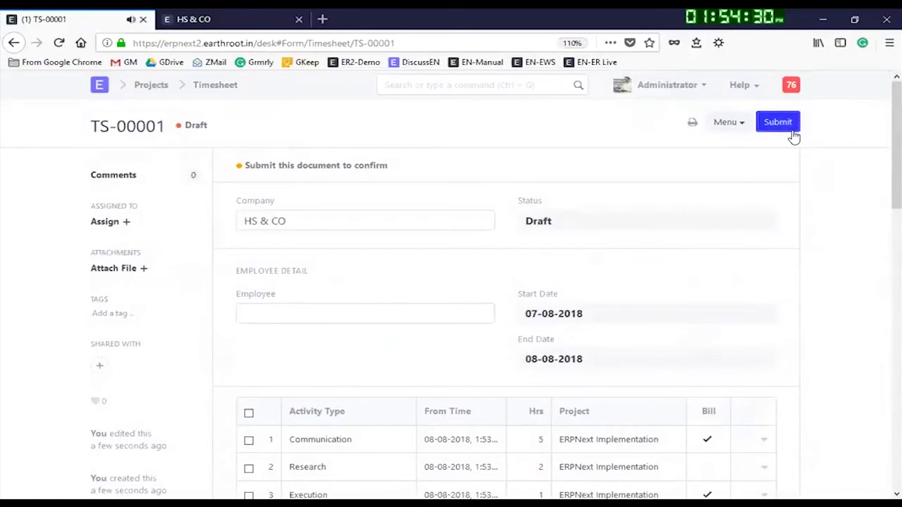
{"action": "left_click", "coordinate": [792, 130]}
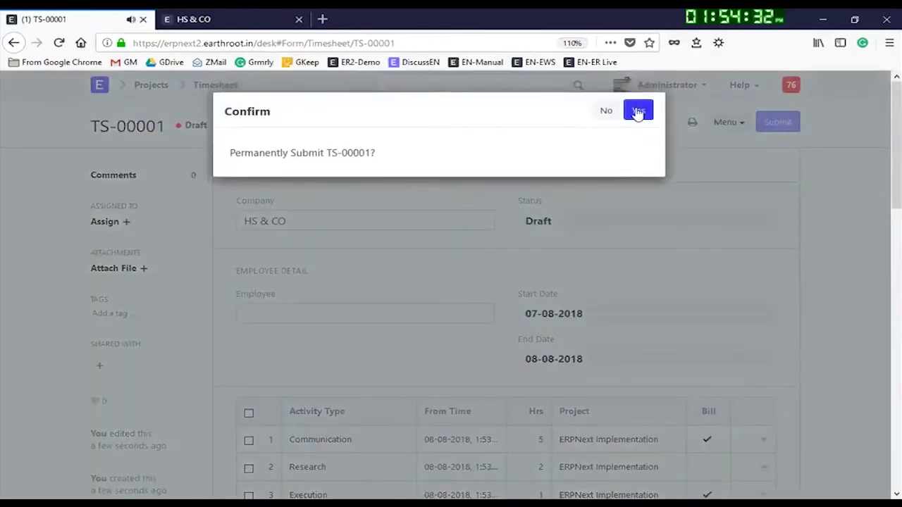
{"action": "left_click", "coordinate": [638, 112]}
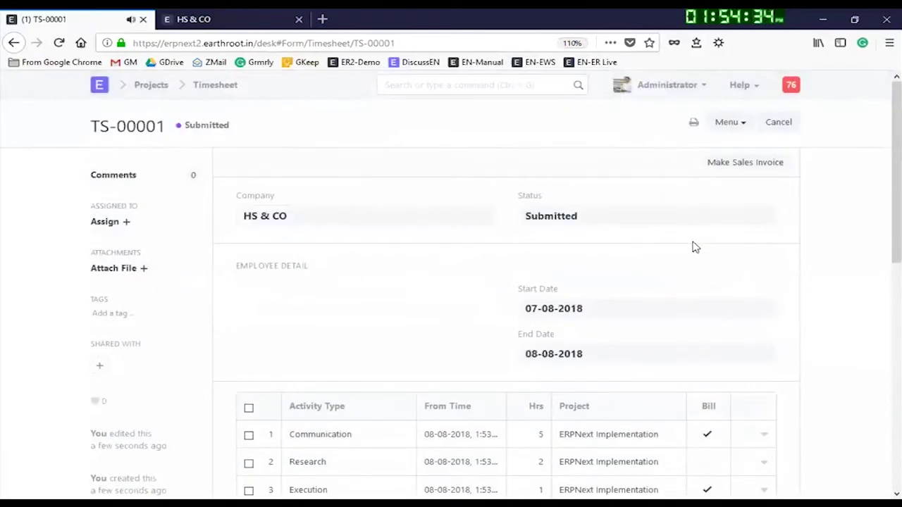
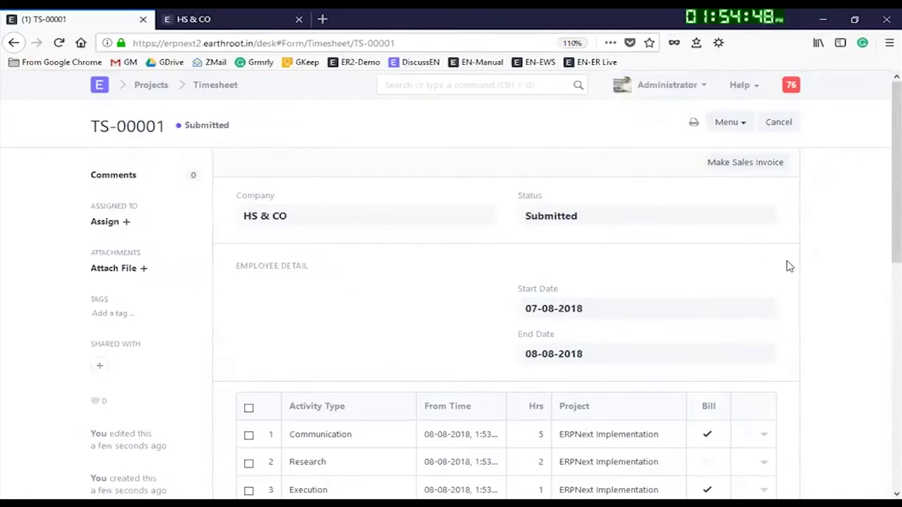
Step: Try making a sales invoice from the timesheet, browse the item codes, then dismiss the dialog
{"action": "scroll", "coordinate": [781, 266], "scroll_direction": "down", "scroll_amount": 5}
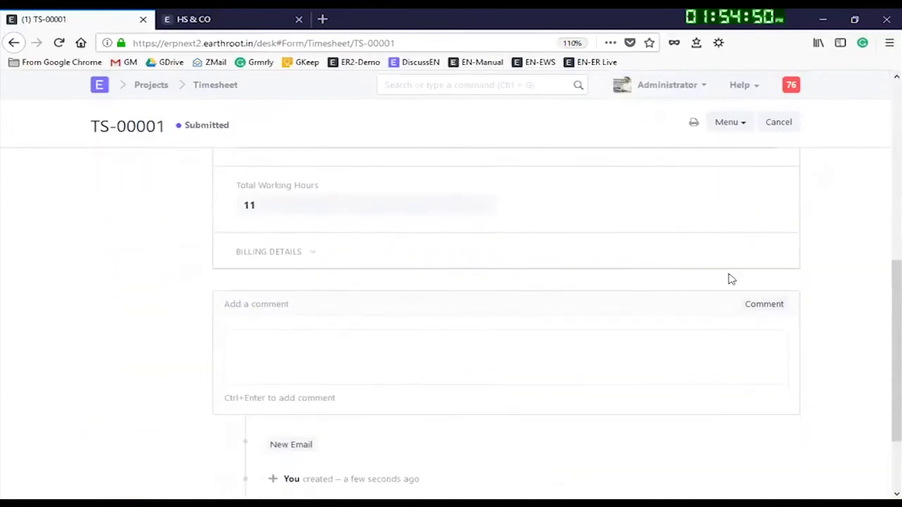
{"action": "scroll", "coordinate": [728, 280], "scroll_direction": "up", "scroll_amount": 10}
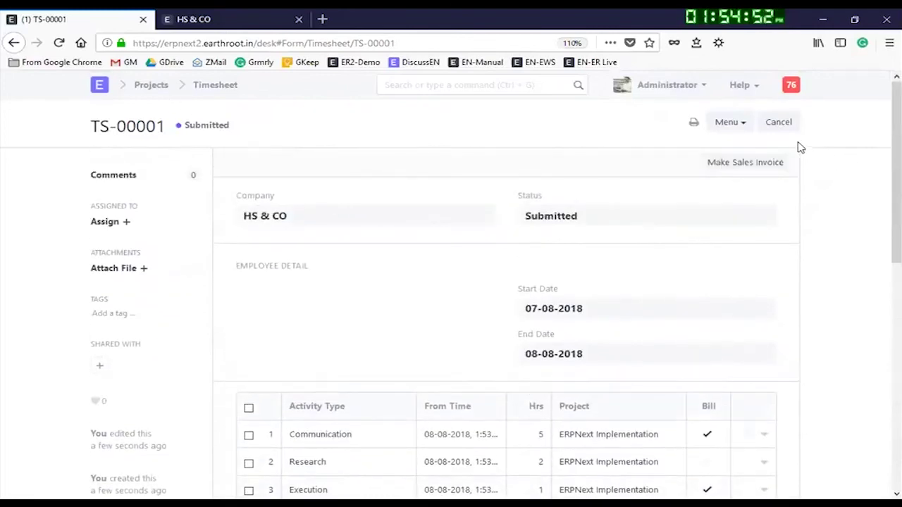
{"action": "scroll", "coordinate": [594, 415], "scroll_direction": "down", "scroll_amount": 3}
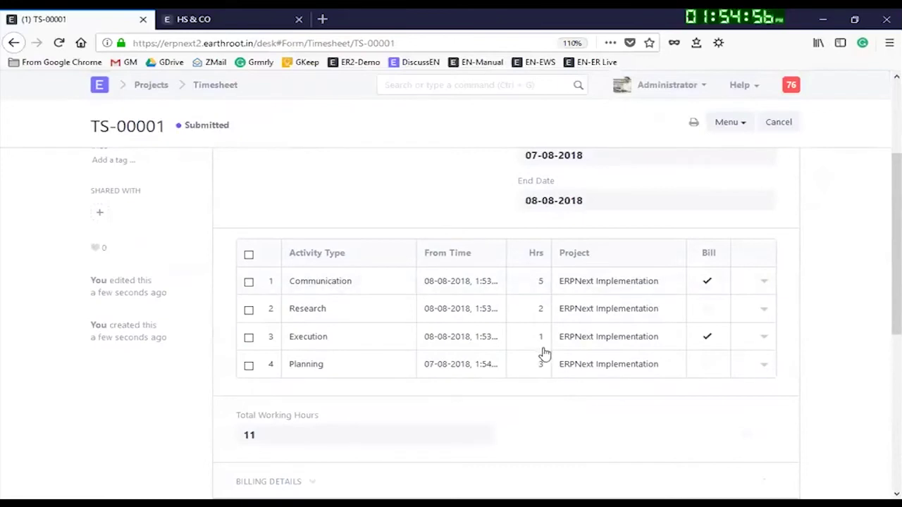
{"action": "scroll", "coordinate": [618, 312], "scroll_direction": "up", "scroll_amount": 3}
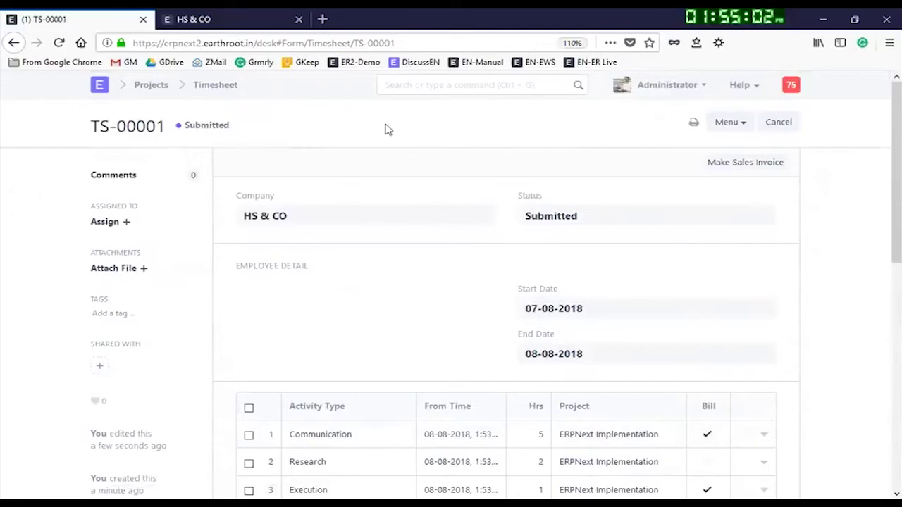
{"action": "left_click", "coordinate": [771, 168]}
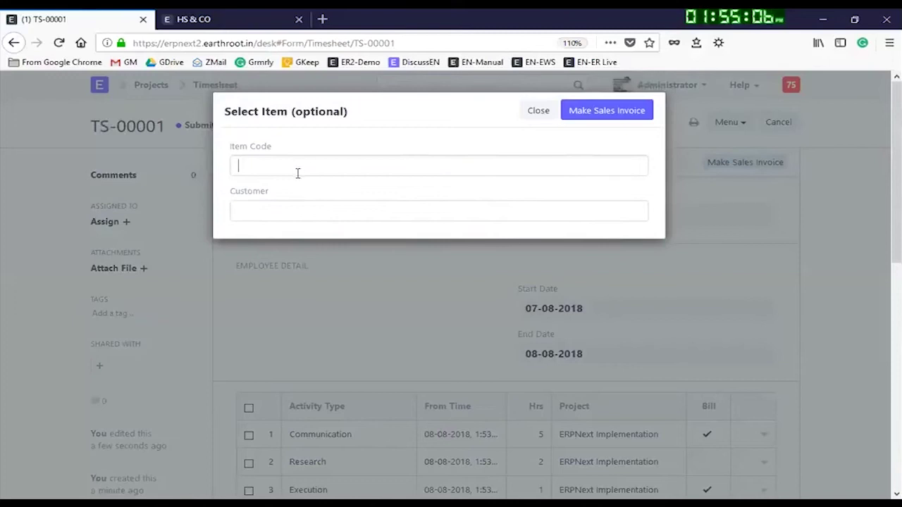
{"action": "left_click", "coordinate": [299, 169]}
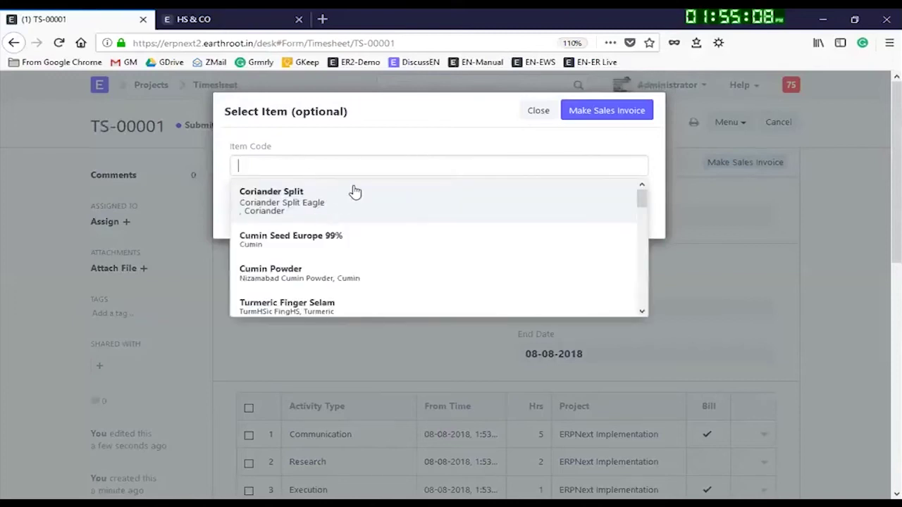
{"action": "scroll", "coordinate": [405, 282], "scroll_direction": "down", "scroll_amount": 3}
{"action": "scroll", "coordinate": [400, 270], "scroll_direction": "down", "scroll_amount": 2}
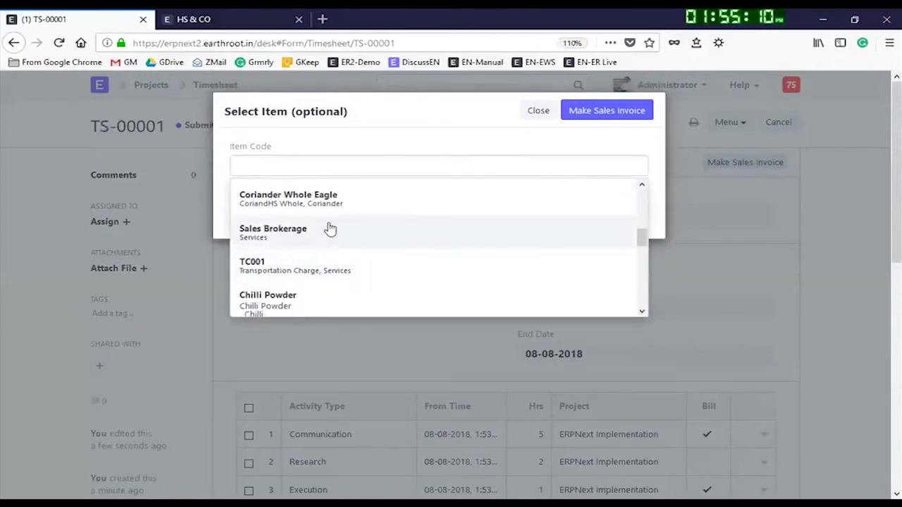
{"action": "scroll", "coordinate": [336, 247], "scroll_direction": "down", "scroll_amount": 1}
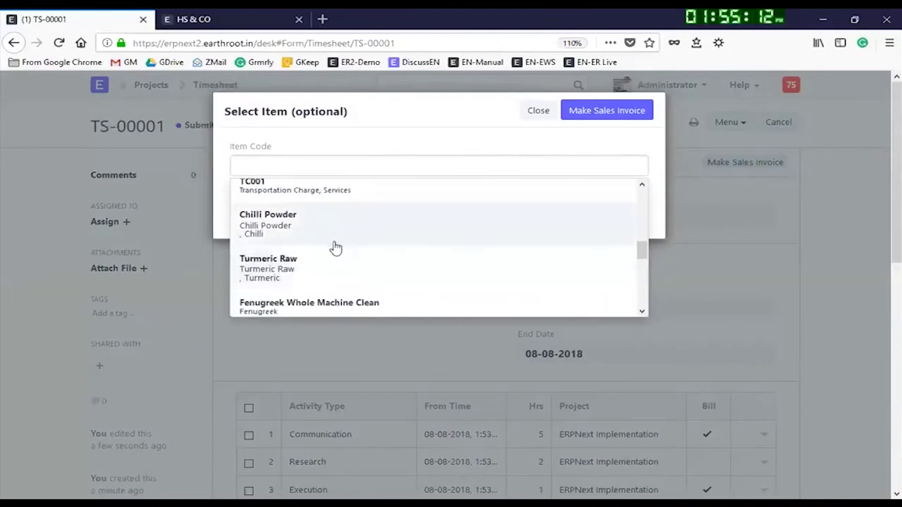
{"action": "scroll", "coordinate": [349, 225], "scroll_direction": "up", "scroll_amount": 2}
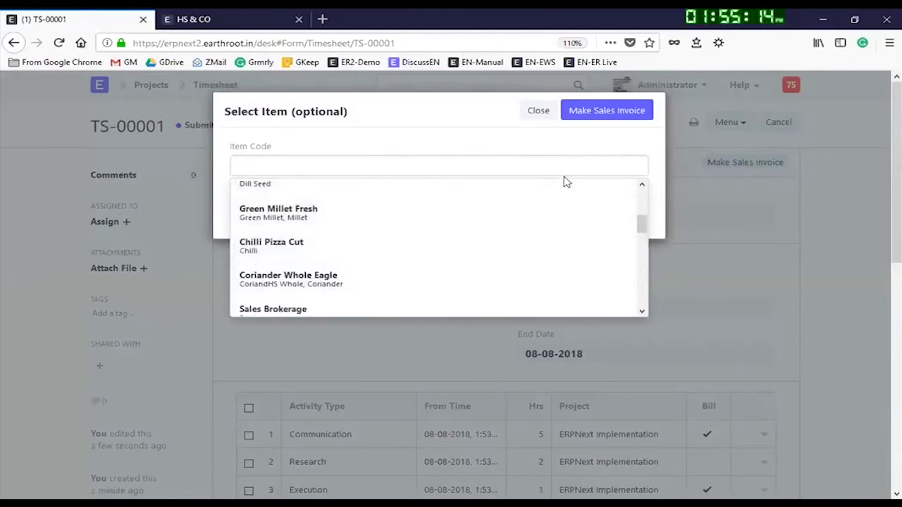
{"action": "key", "text": "Escape"}
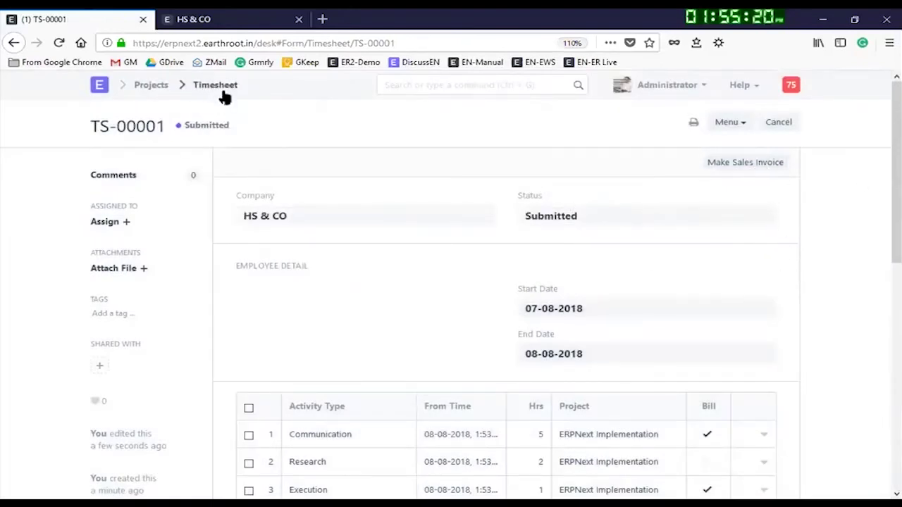
Step: Go to the ERPNext Implementation project from the Projects list and review its details
{"action": "left_click", "coordinate": [167, 85]}
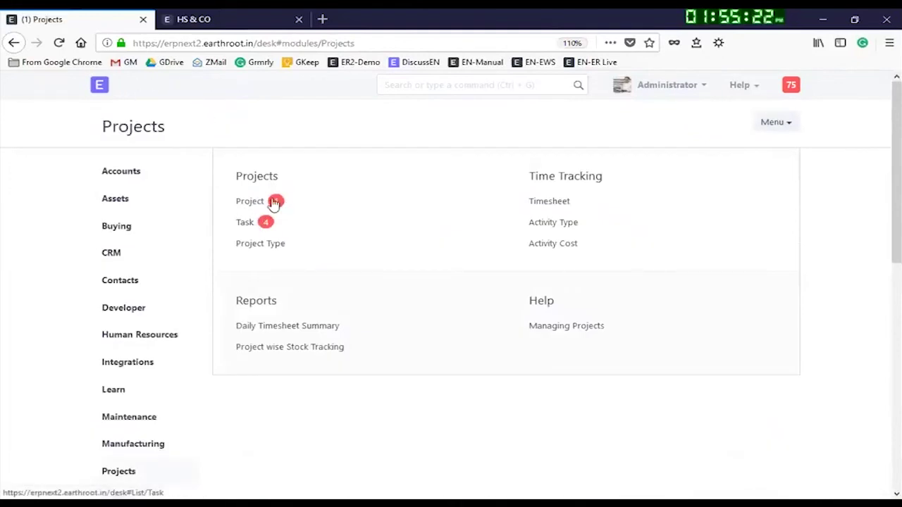
{"action": "left_click", "coordinate": [255, 202]}
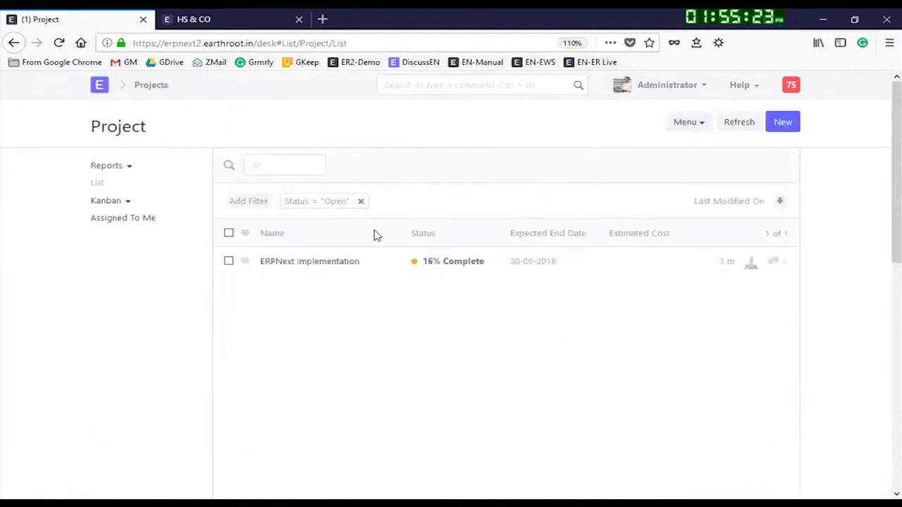
{"action": "left_click", "coordinate": [329, 265]}
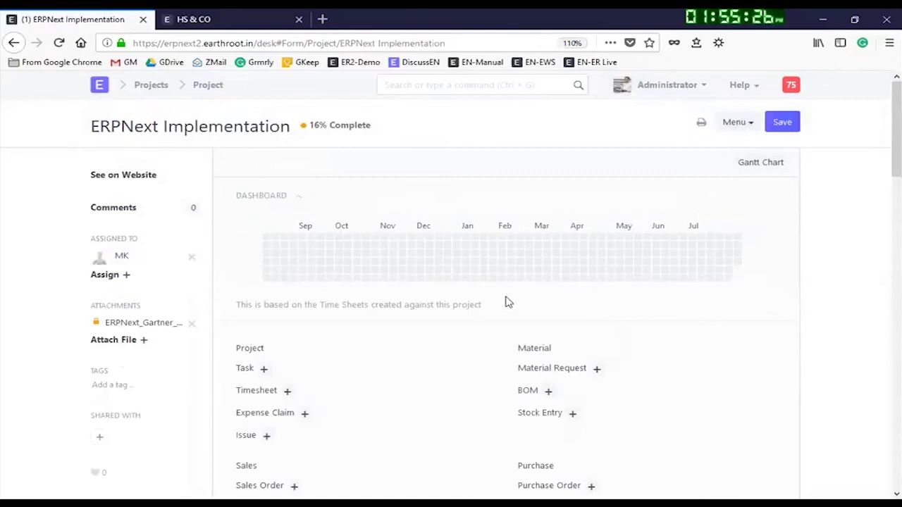
{"action": "scroll", "coordinate": [415, 352], "scroll_direction": "down", "scroll_amount": 3}
{"action": "scroll", "coordinate": [295, 394], "scroll_direction": "up", "scroll_amount": 2}
{"action": "scroll", "coordinate": [302, 310], "scroll_direction": "down", "scroll_amount": 2}
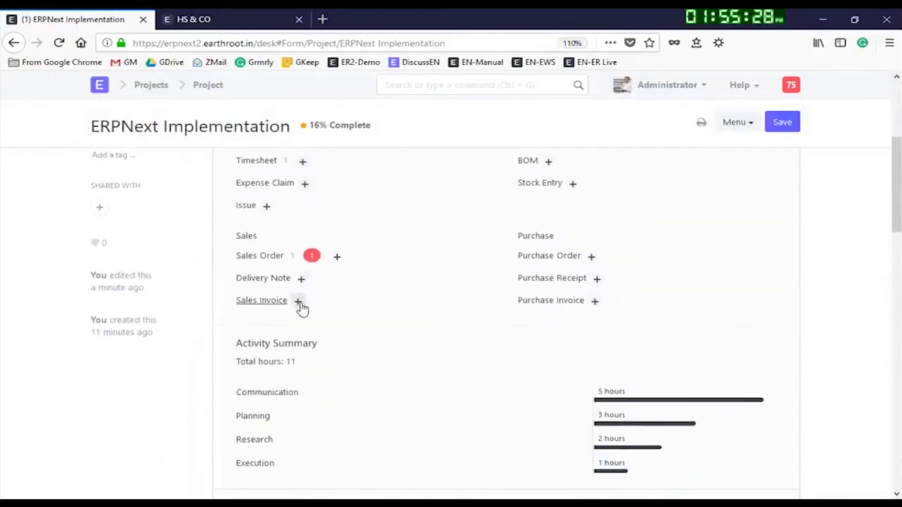
{"action": "scroll", "coordinate": [423, 282], "scroll_direction": "up", "scroll_amount": 1}
{"action": "scroll", "coordinate": [704, 324], "scroll_direction": "down", "scroll_amount": 2}
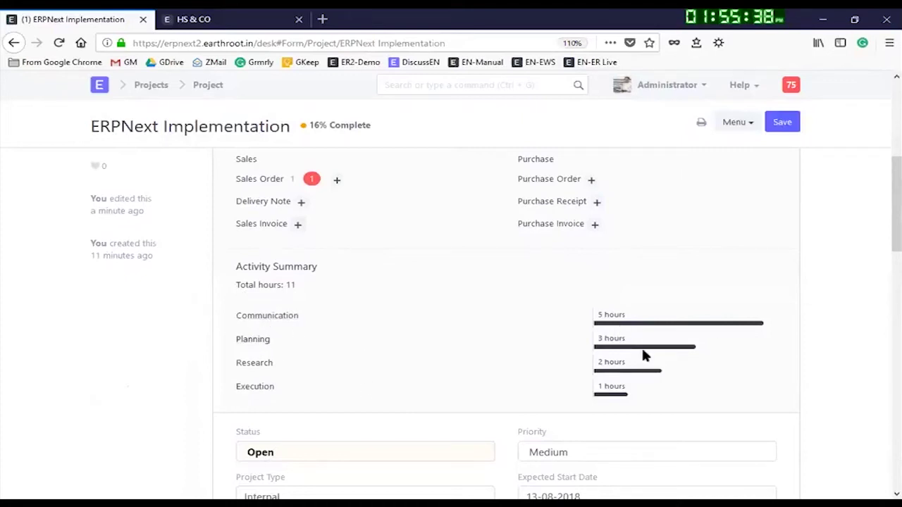
{"action": "scroll", "coordinate": [445, 371], "scroll_direction": "down", "scroll_amount": 2}
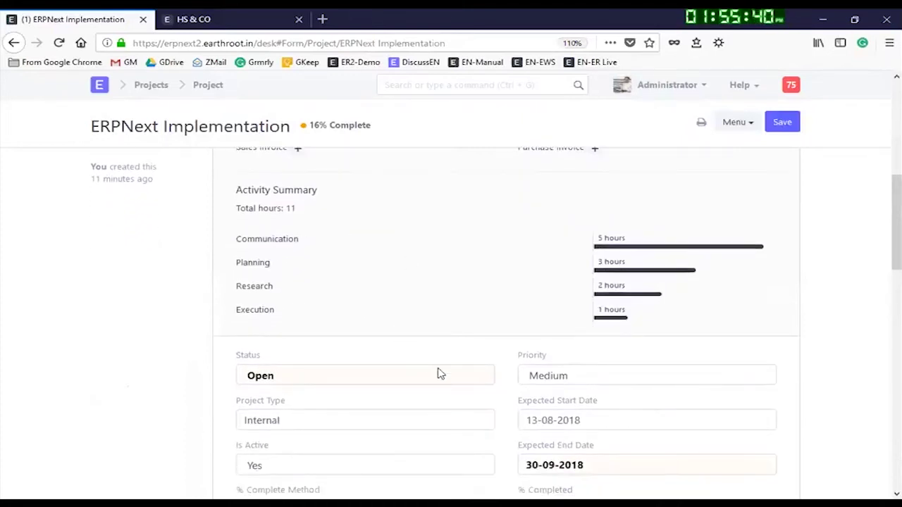
{"action": "scroll", "coordinate": [583, 377], "scroll_direction": "up", "scroll_amount": 4}
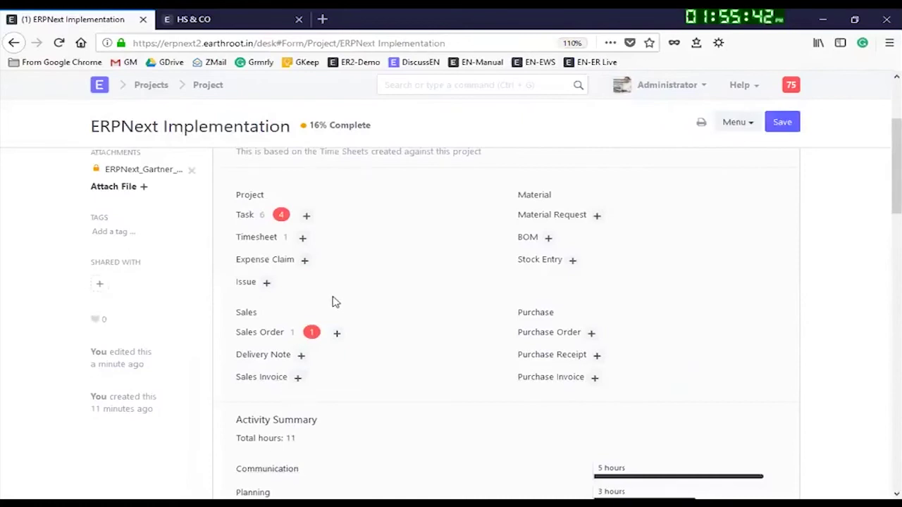
Step: View the project's linked timesheet, then return to the ERPNext Implementation project form
{"action": "left_click", "coordinate": [257, 238]}
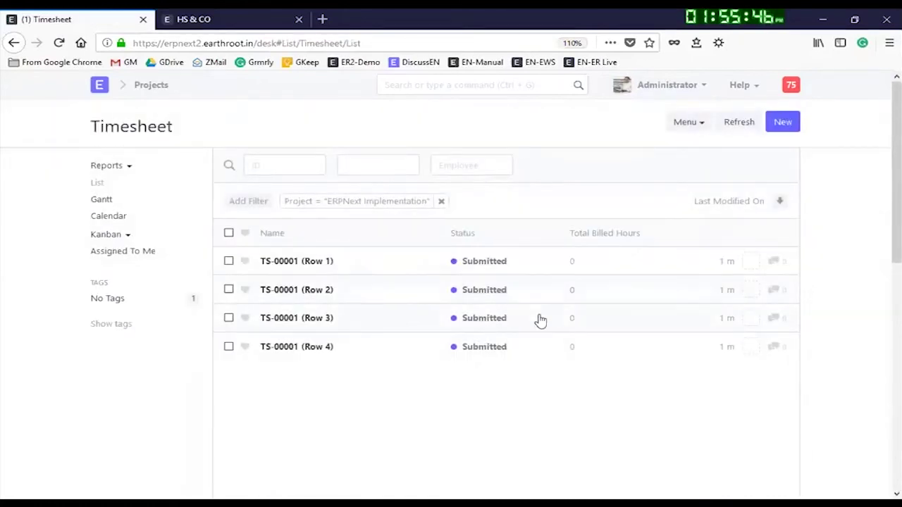
{"action": "left_click", "coordinate": [12, 43]}
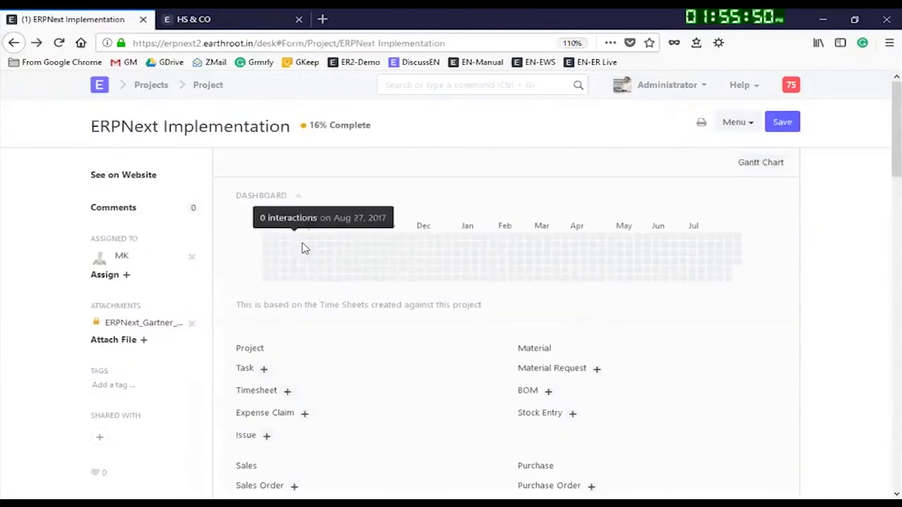
{"action": "scroll", "coordinate": [305, 350], "scroll_direction": "down", "scroll_amount": 2}
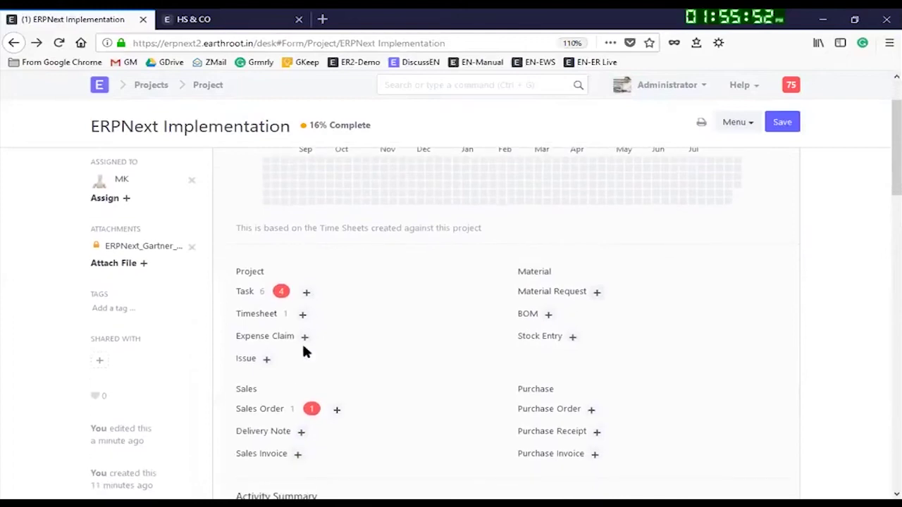
Step: Create a new expense claim from the project with an approver and expense date 08-08-2018
{"action": "left_click", "coordinate": [265, 336]}
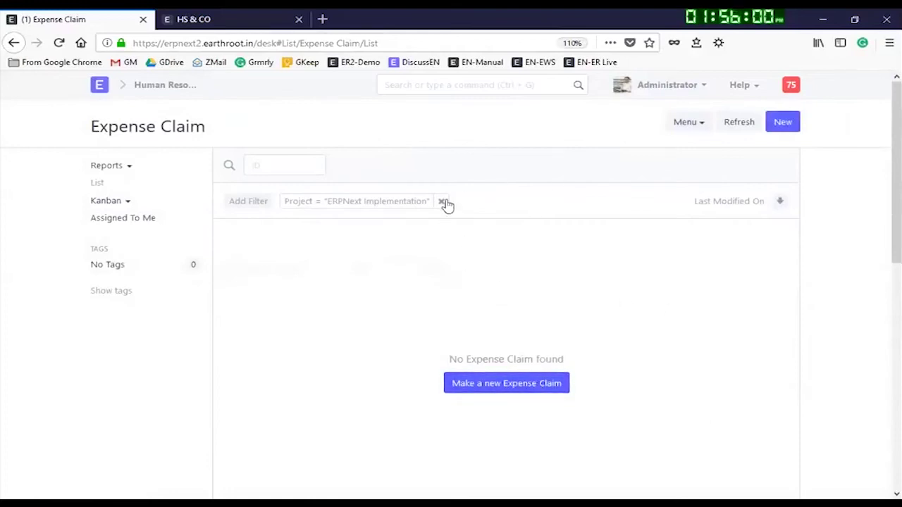
{"action": "left_click", "coordinate": [532, 389]}
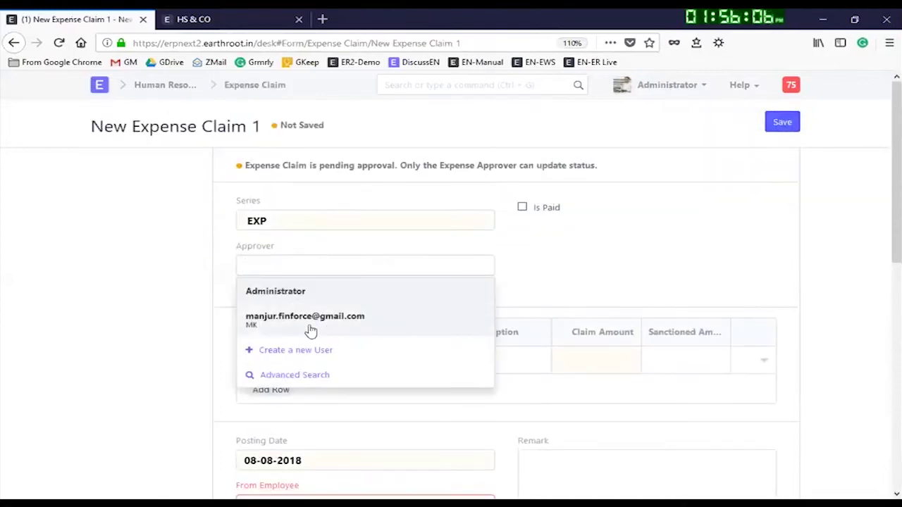
{"action": "left_click", "coordinate": [318, 325]}
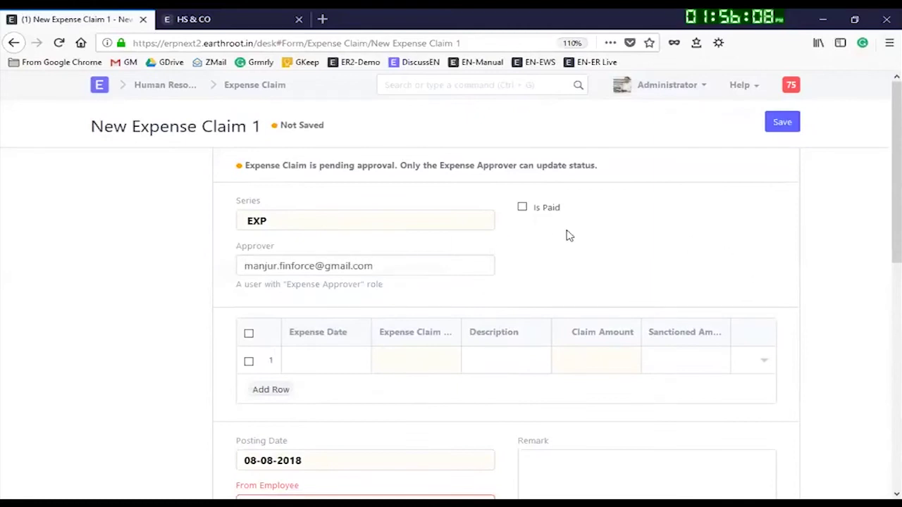
{"action": "left_click", "coordinate": [323, 362]}
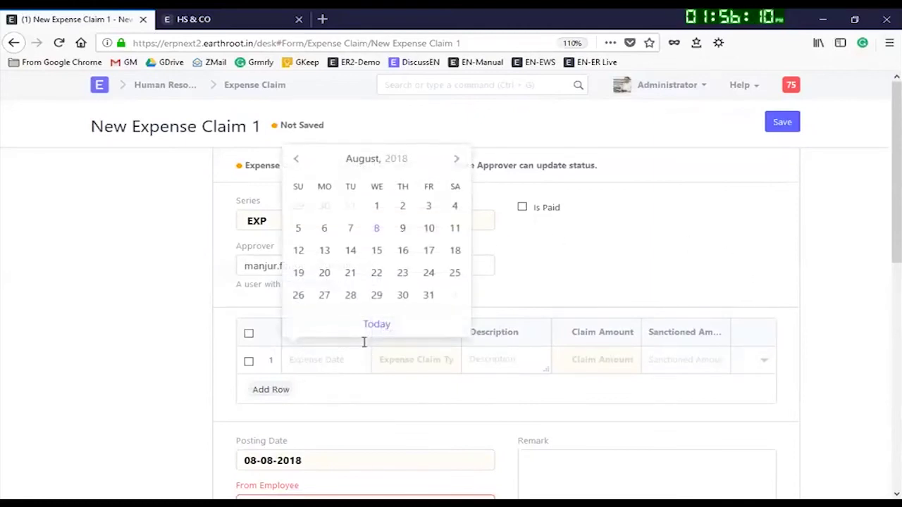
{"action": "left_click", "coordinate": [376, 229]}
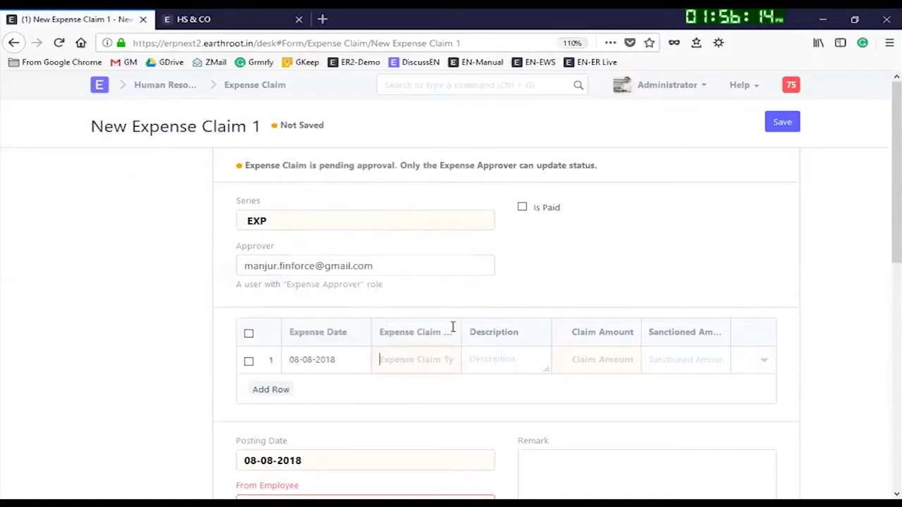
Step: Make the first line a Travel expense and go to the Travel claim type settings
{"action": "left_click", "coordinate": [405, 392]}
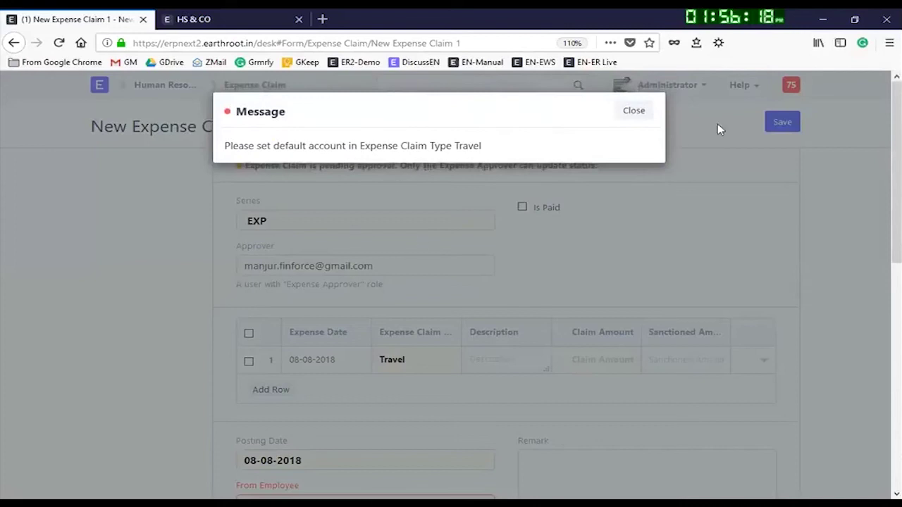
{"action": "left_click", "coordinate": [639, 111]}
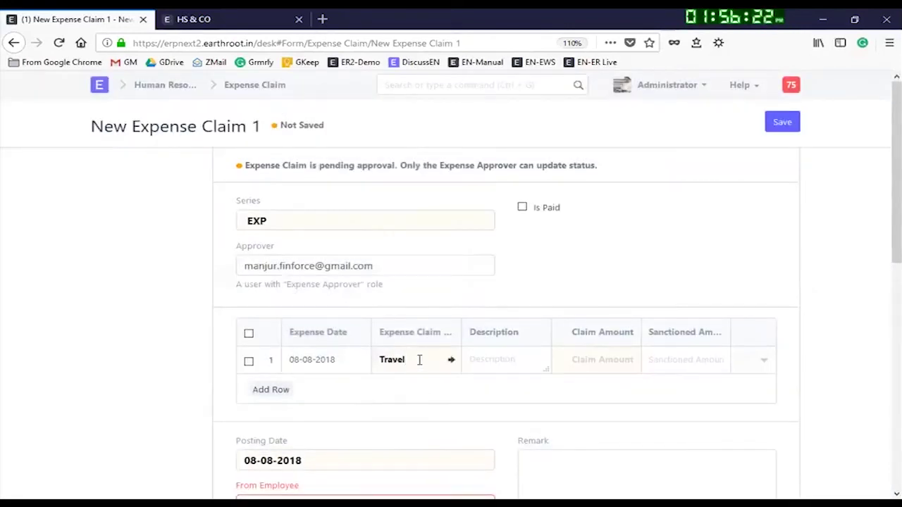
{"action": "left_click", "coordinate": [451, 361]}
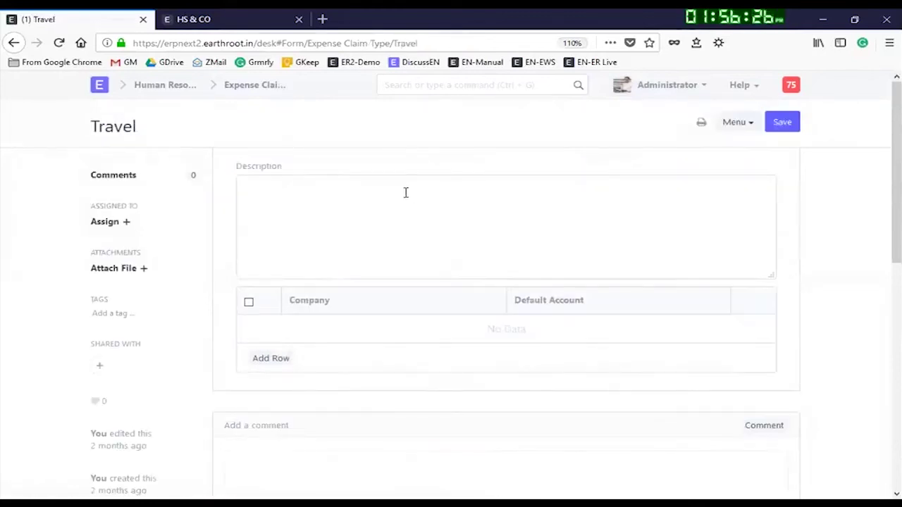
Step: Remove the duplicate second company row from the Travel claim type's default account table
{"action": "scroll", "coordinate": [505, 237], "scroll_direction": "down", "scroll_amount": 5}
{"action": "scroll", "coordinate": [459, 268], "scroll_direction": "up", "scroll_amount": 5}
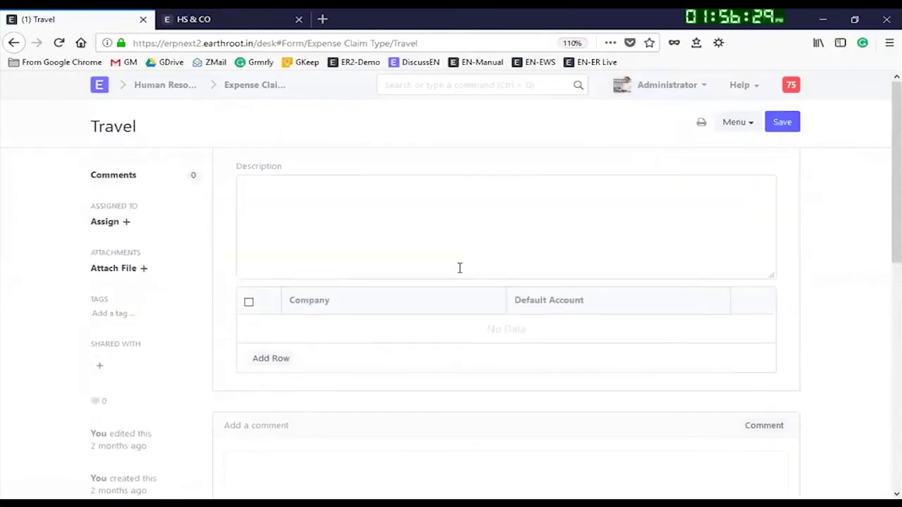
{"action": "double_click", "coordinate": [286, 358]}
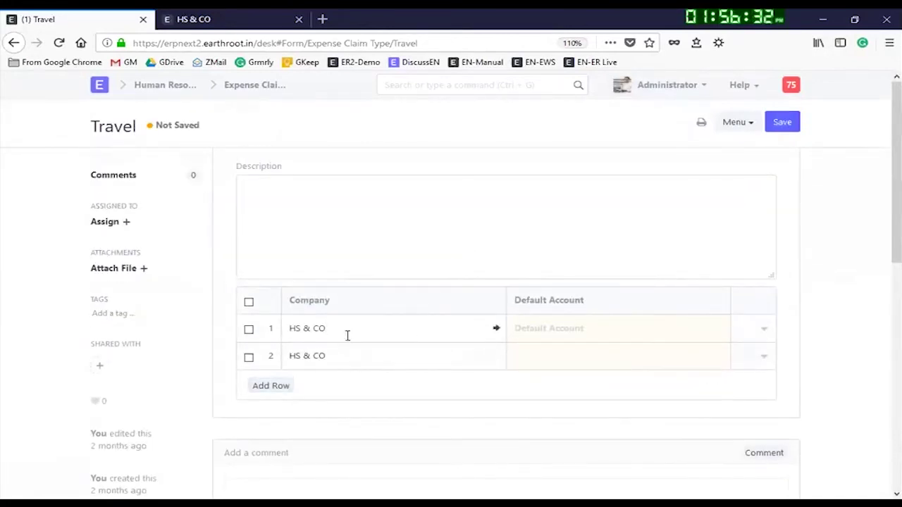
{"action": "left_click", "coordinate": [269, 359]}
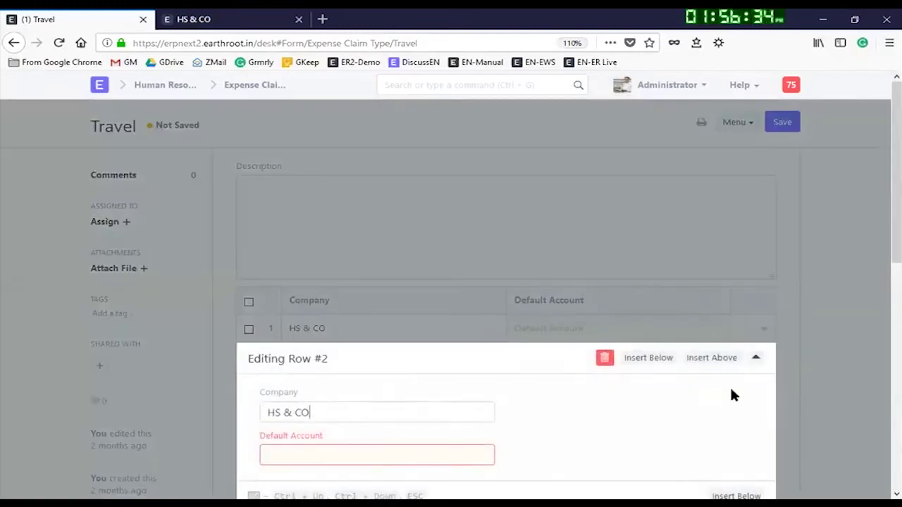
{"action": "left_click", "coordinate": [755, 358]}
{"action": "left_click", "coordinate": [249, 357]}
{"action": "left_click", "coordinate": [274, 387]}
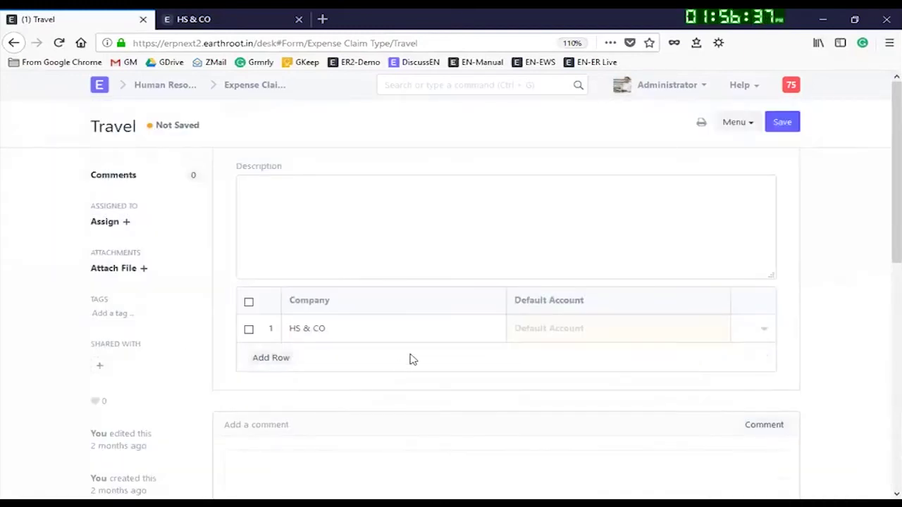
Step: Set HS & CO's default account to Travel Expenses - HS and save the Travel claim type
{"action": "left_click", "coordinate": [556, 332]}
{"action": "type", "text": "t"}
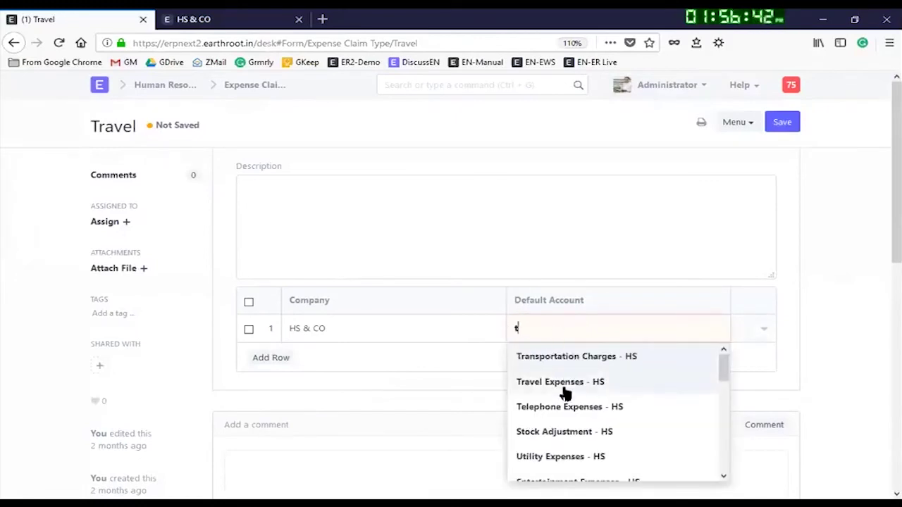
{"action": "left_click", "coordinate": [564, 383]}
{"action": "left_click", "coordinate": [784, 121]}
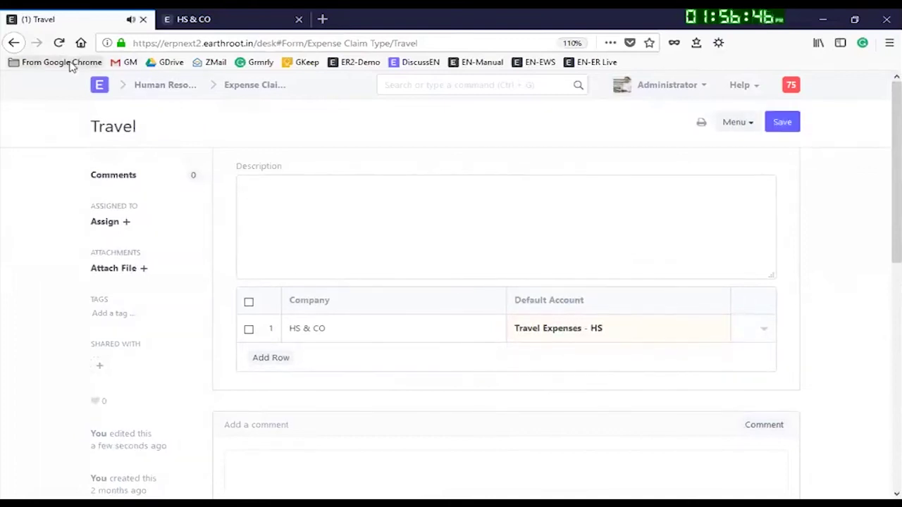
{"action": "left_click", "coordinate": [786, 123]}
Step: Back on the claim, give the Travel line description 'Local travel' and a 1,000.00 claim amount
{"action": "left_click", "coordinate": [14, 44]}
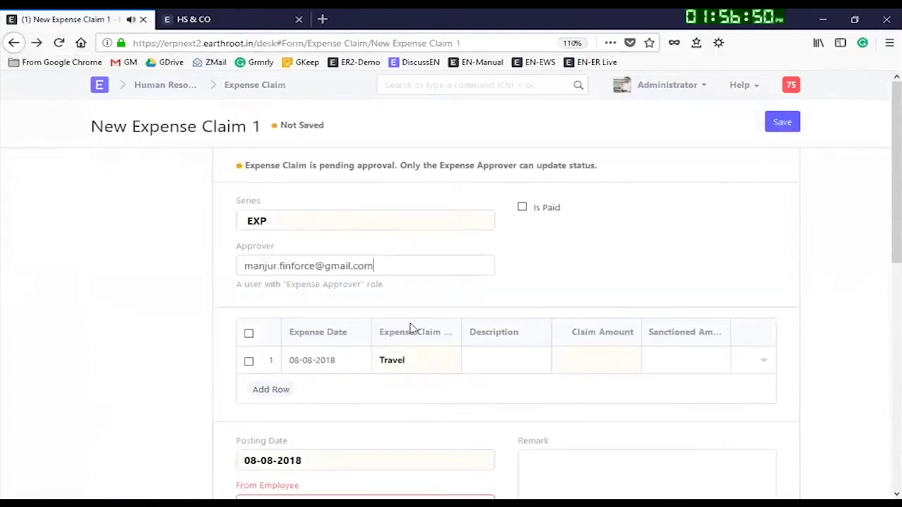
{"action": "left_click", "coordinate": [509, 361]}
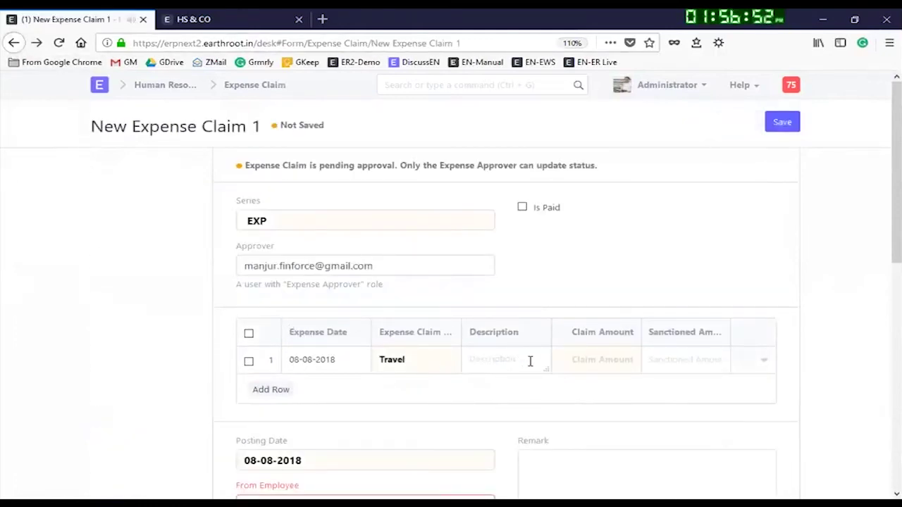
{"action": "type", "text": "Local travel"}
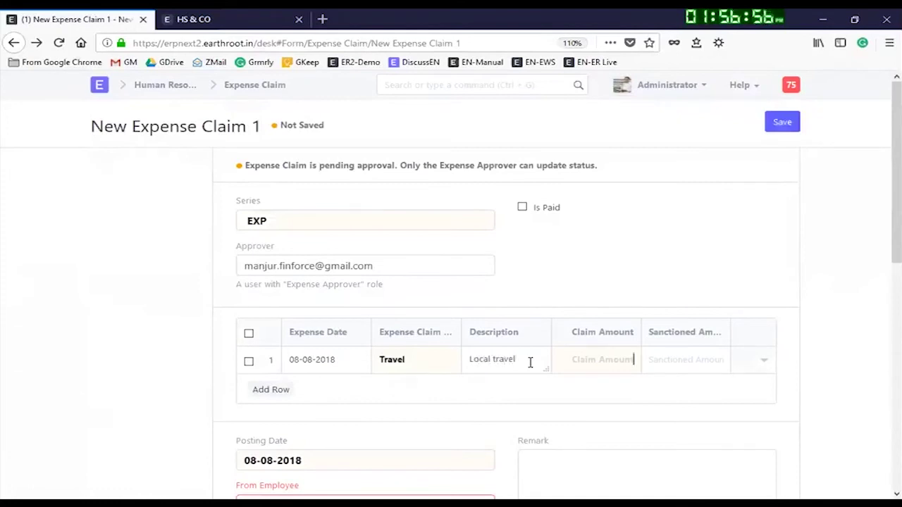
{"action": "type", "text": "1000"}
{"action": "key", "text": "Tab"}
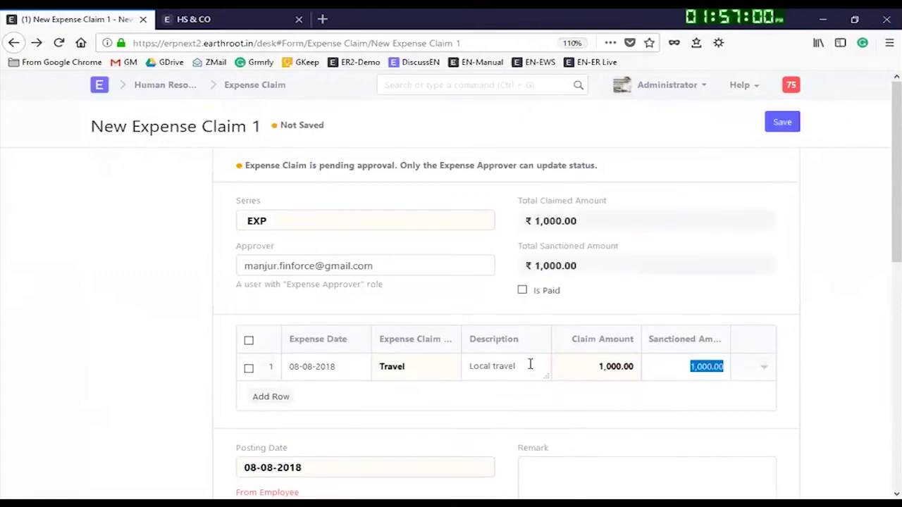
Step: Add a second expense line dated 07-08-2018 of type Medical, dismissing the missing-account error
{"action": "left_click", "coordinate": [851, 345]}
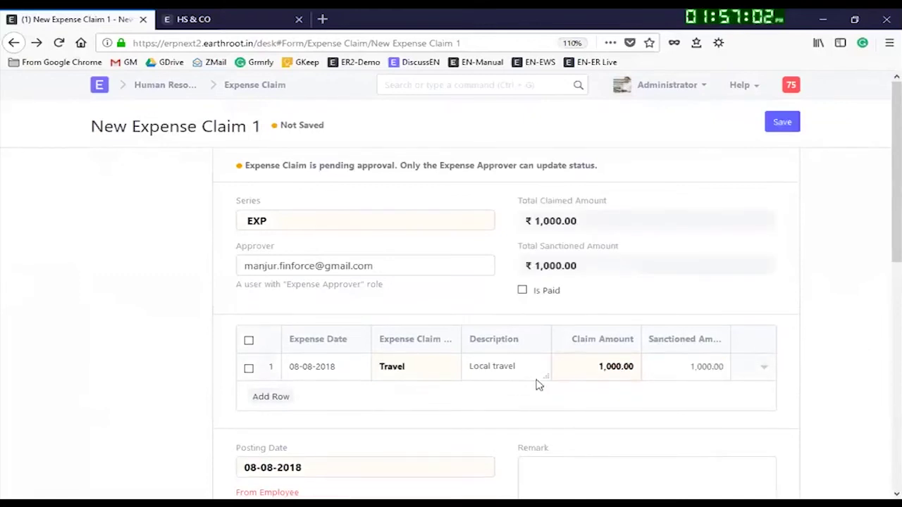
{"action": "scroll", "coordinate": [537, 380], "scroll_direction": "down", "scroll_amount": 3}
{"action": "left_click", "coordinate": [264, 244]}
{"action": "left_click", "coordinate": [317, 245]}
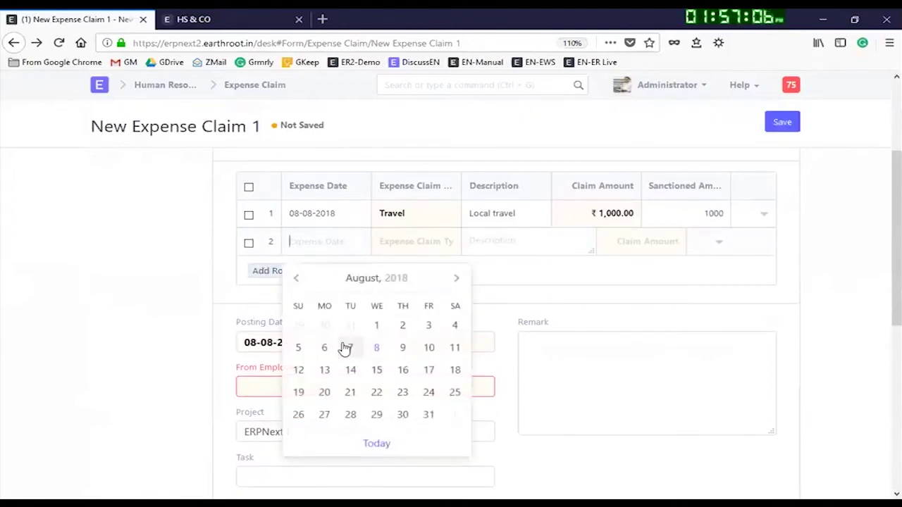
{"action": "left_click", "coordinate": [347, 347]}
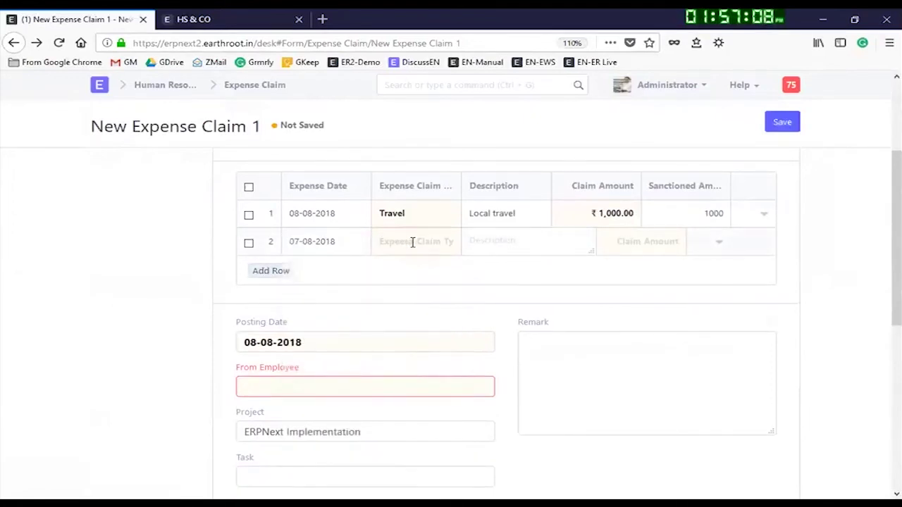
{"action": "left_click", "coordinate": [411, 242]}
{"action": "left_click", "coordinate": [417, 321]}
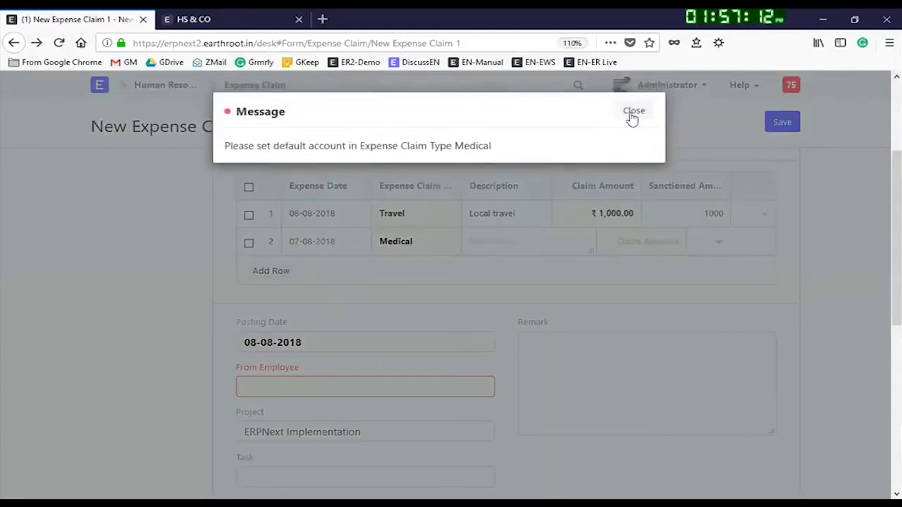
{"action": "left_click", "coordinate": [634, 111]}
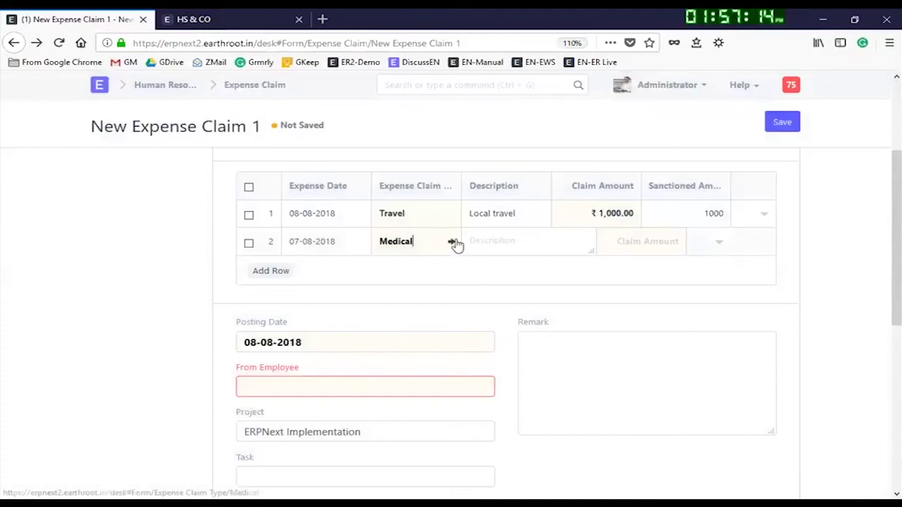
Step: Add an HS & CO row to the Medical claim type's accounts table and search for its account
{"action": "left_click", "coordinate": [452, 243]}
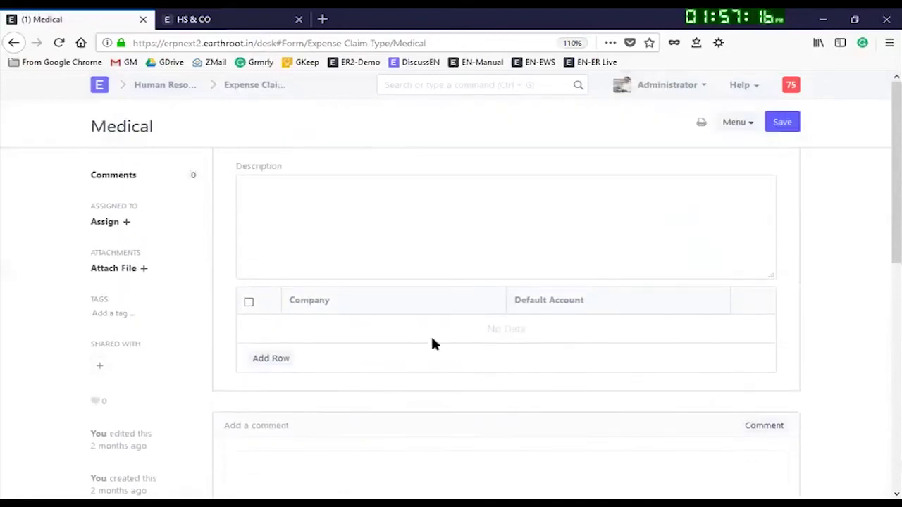
{"action": "left_click", "coordinate": [275, 357]}
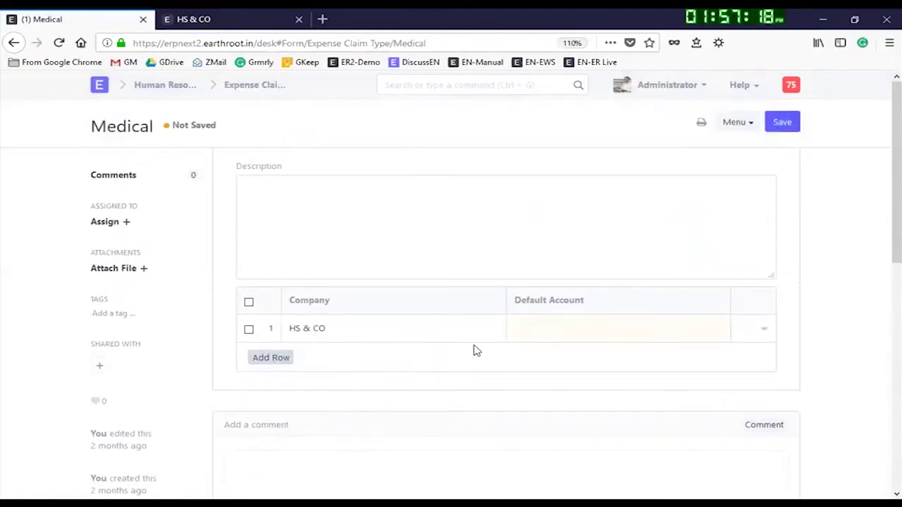
{"action": "left_click", "coordinate": [533, 331]}
{"action": "type", "text": "m"}
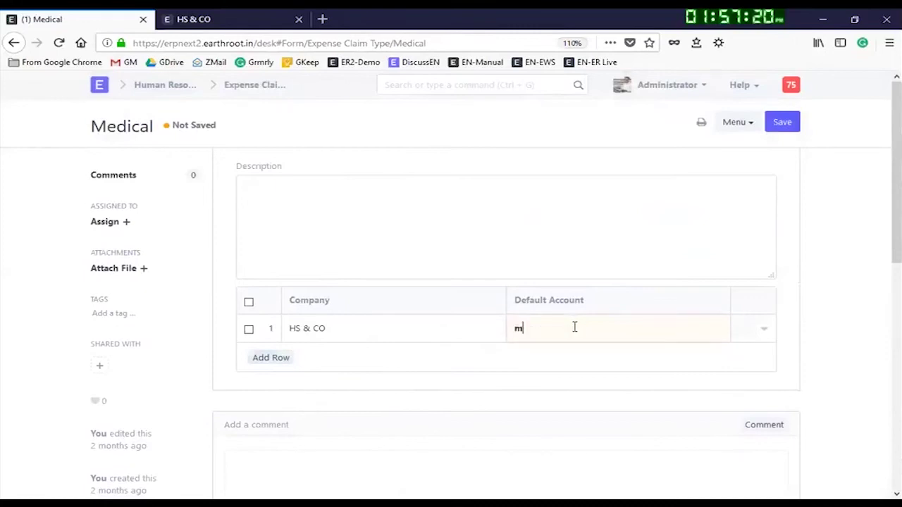
{"action": "type", "text": "eci"}
{"action": "key", "text": "BackSpace"}
{"action": "key", "text": "BackSpace"}
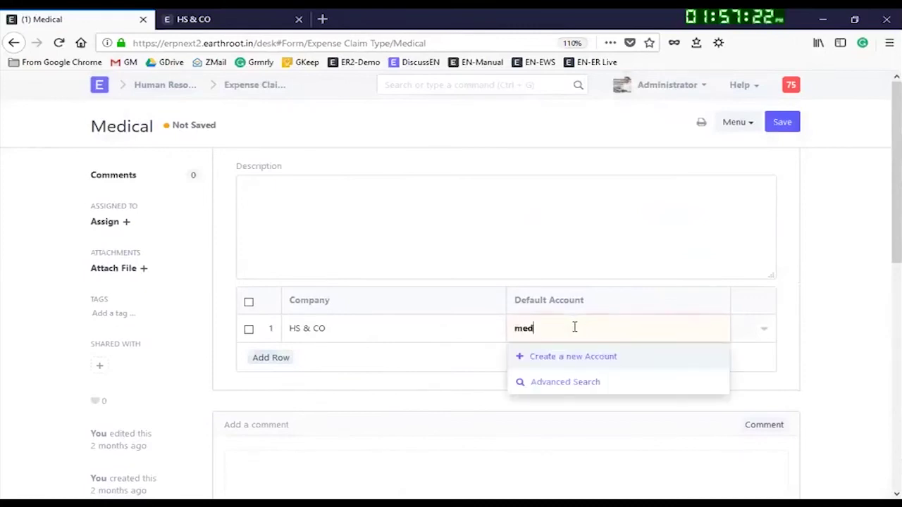
{"action": "type", "text": "d"}
{"action": "key", "text": "BackSpace"}
{"action": "key", "text": "BackSpace"}
{"action": "key", "text": "BackSpace"}
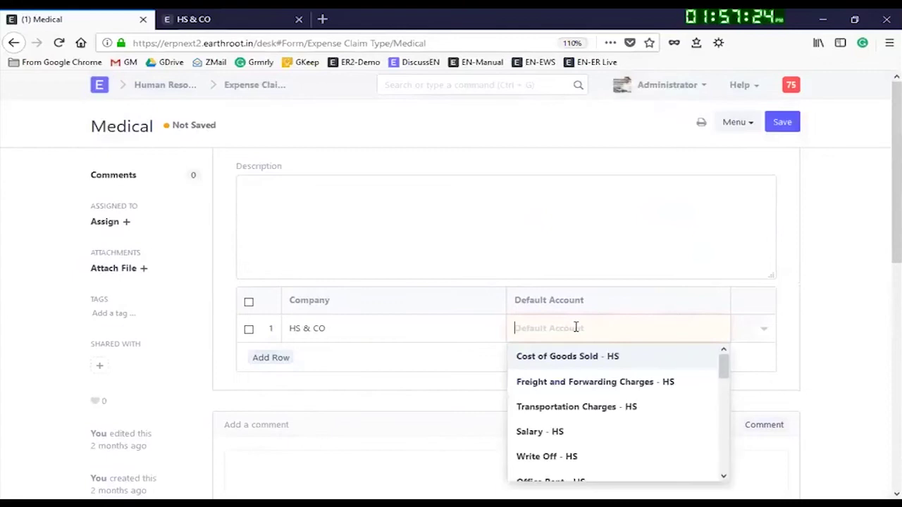
{"action": "type", "text": "off"}
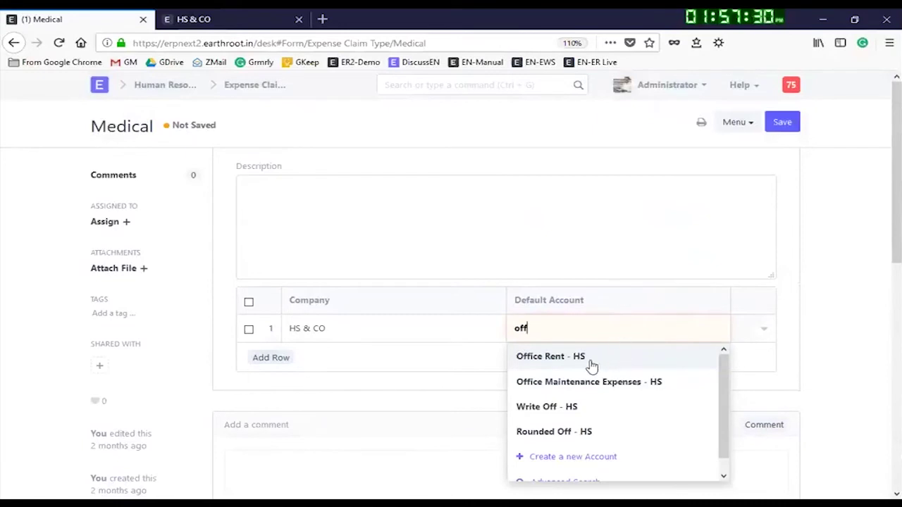
{"action": "key", "text": "BackSpace"}
{"action": "key", "text": "BackSpace"}
{"action": "key", "text": "BackSpace"}
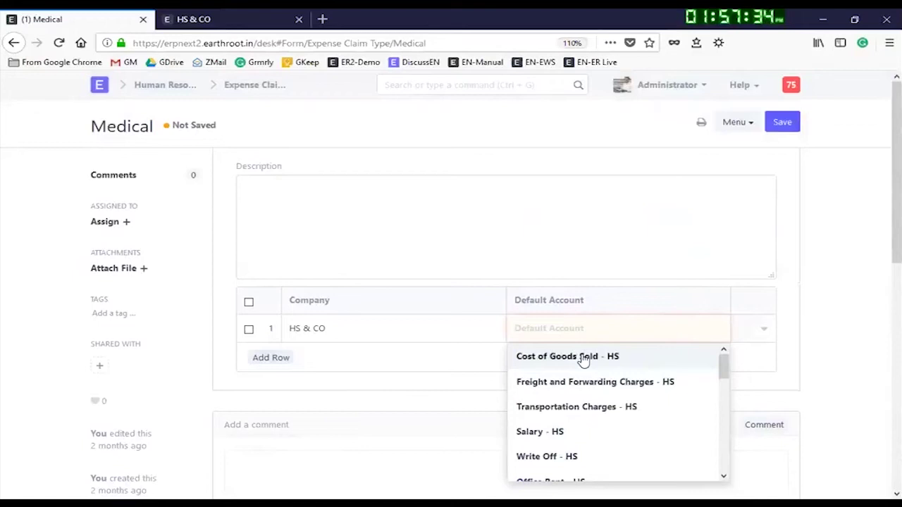
Step: Choose Utility Expenses - HS as the default account and save the Medical claim type
{"action": "scroll", "coordinate": [589, 401], "scroll_direction": "down", "scroll_amount": 1}
{"action": "scroll", "coordinate": [595, 405], "scroll_direction": "up", "scroll_amount": 1}
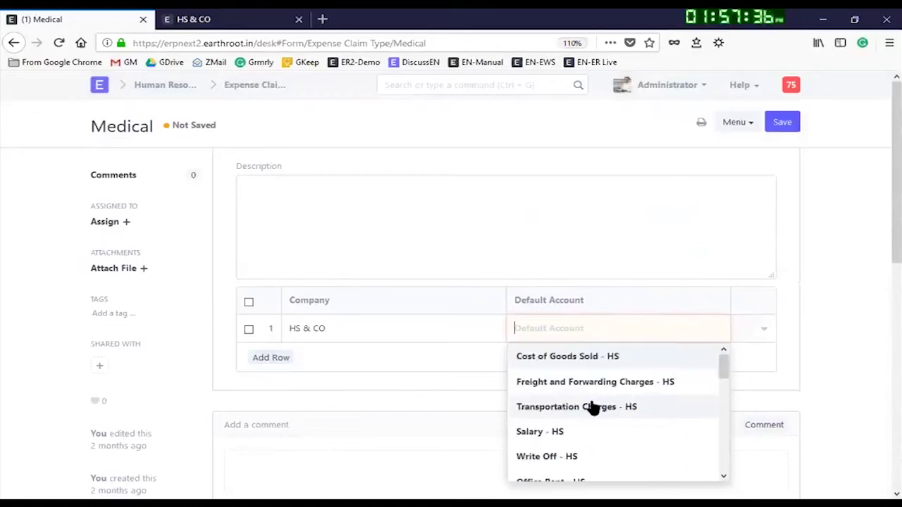
{"action": "scroll", "coordinate": [594, 423], "scroll_direction": "down", "scroll_amount": 5}
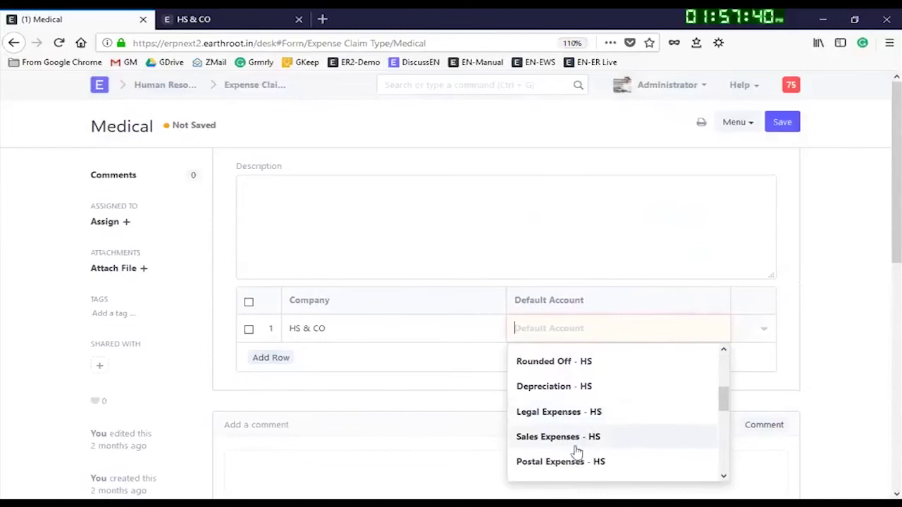
{"action": "scroll", "coordinate": [592, 418], "scroll_direction": "down", "scroll_amount": 3}
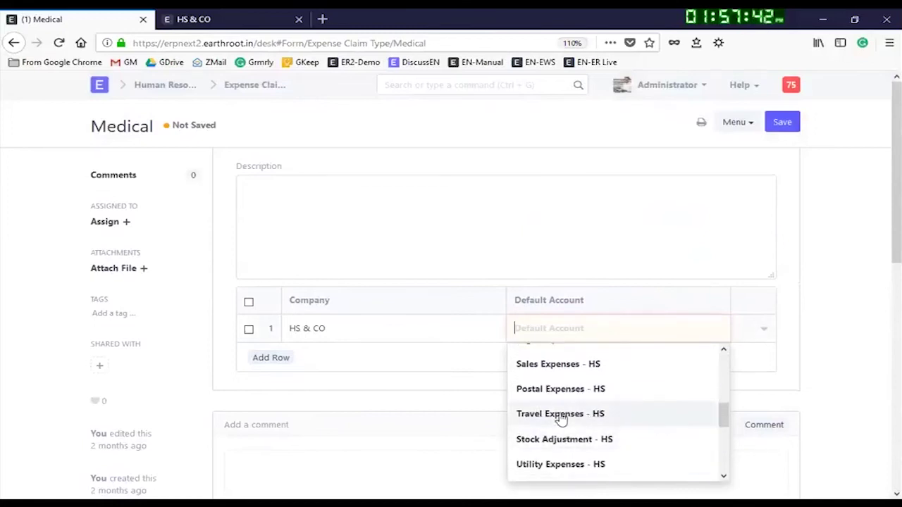
{"action": "left_click", "coordinate": [572, 463]}
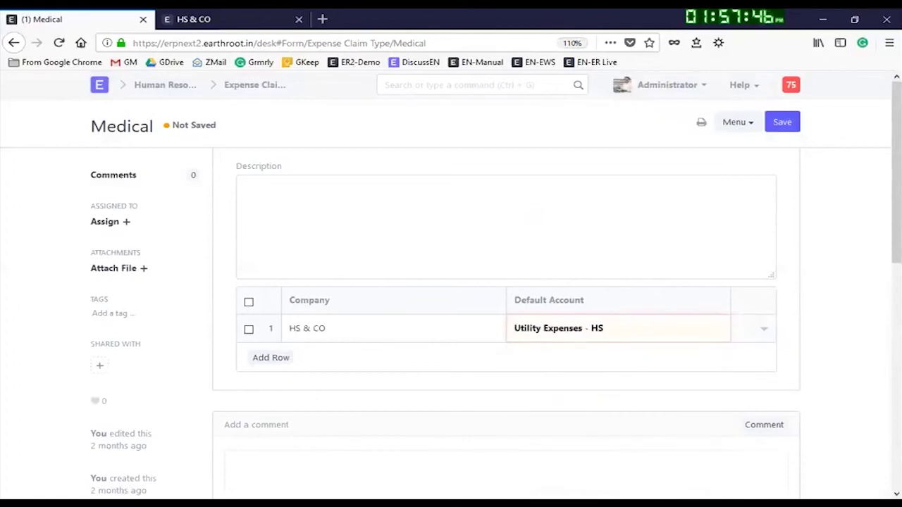
{"action": "left_click", "coordinate": [773, 122]}
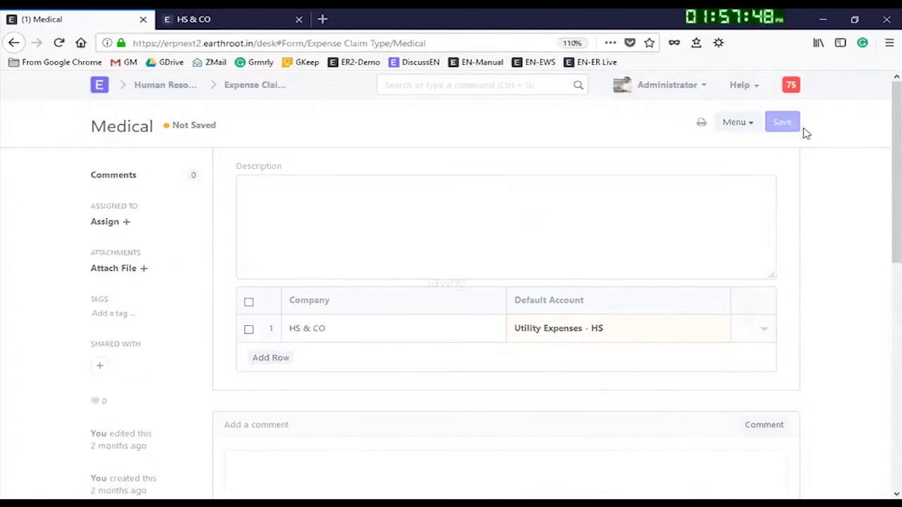
{"action": "left_click", "coordinate": [781, 122]}
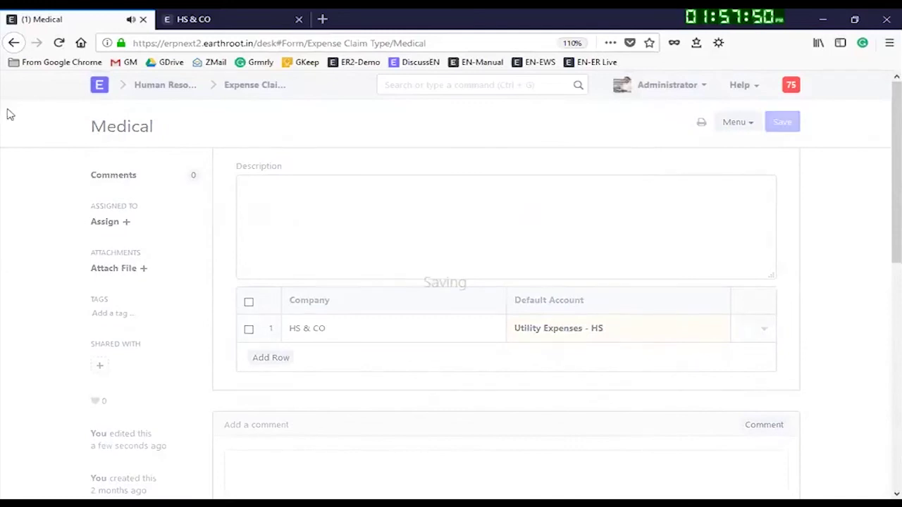
Step: Claim 2,000.00 on the Medical line and start lowering its sanctioned amount to 1500
{"action": "left_click", "coordinate": [14, 43]}
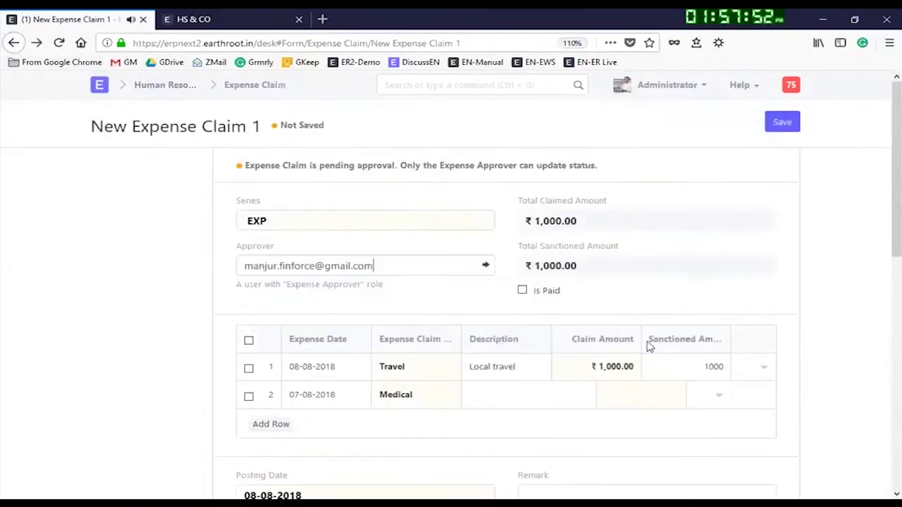
{"action": "left_click", "coordinate": [536, 394]}
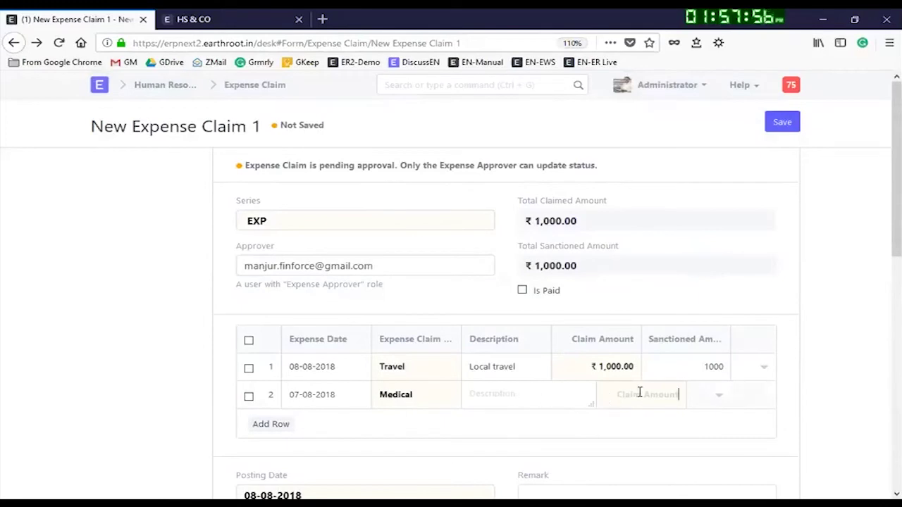
{"action": "type", "text": "2000"}
{"action": "left_click", "coordinate": [524, 397]}
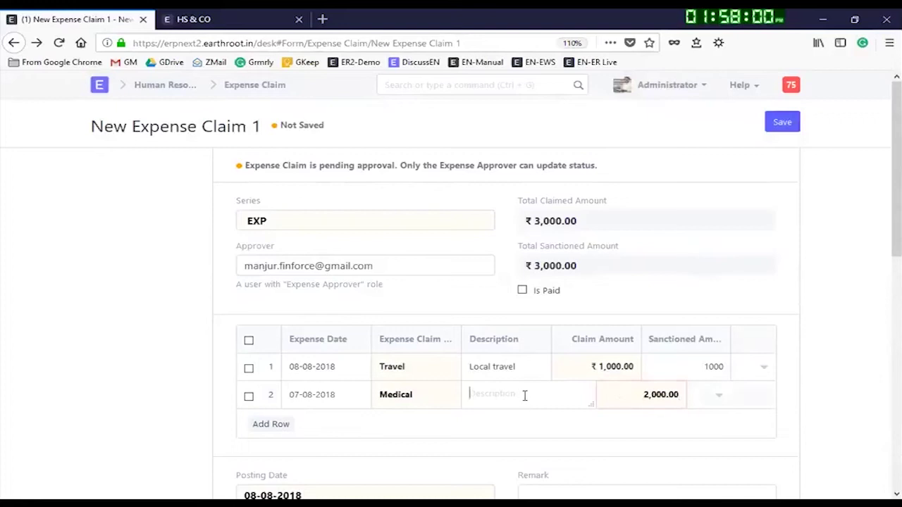
{"action": "left_click", "coordinate": [720, 399]}
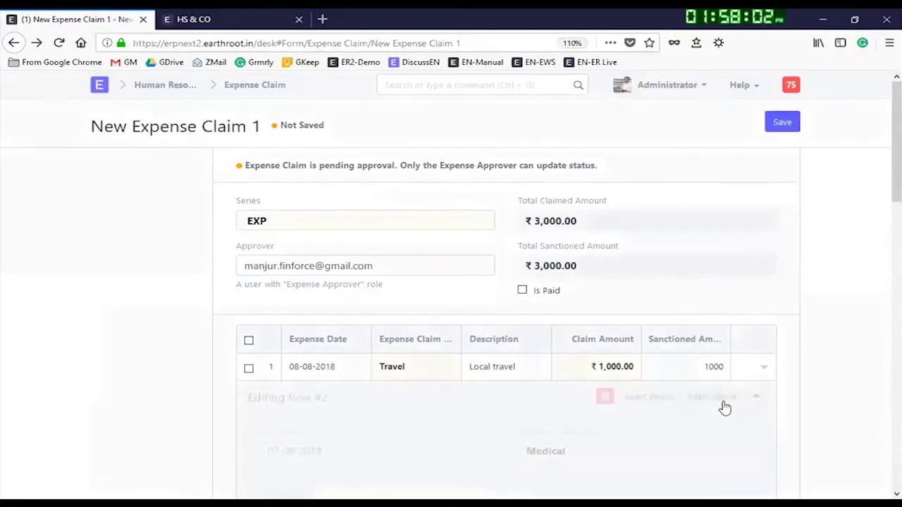
{"action": "scroll", "coordinate": [606, 421], "scroll_direction": "down", "scroll_amount": 3}
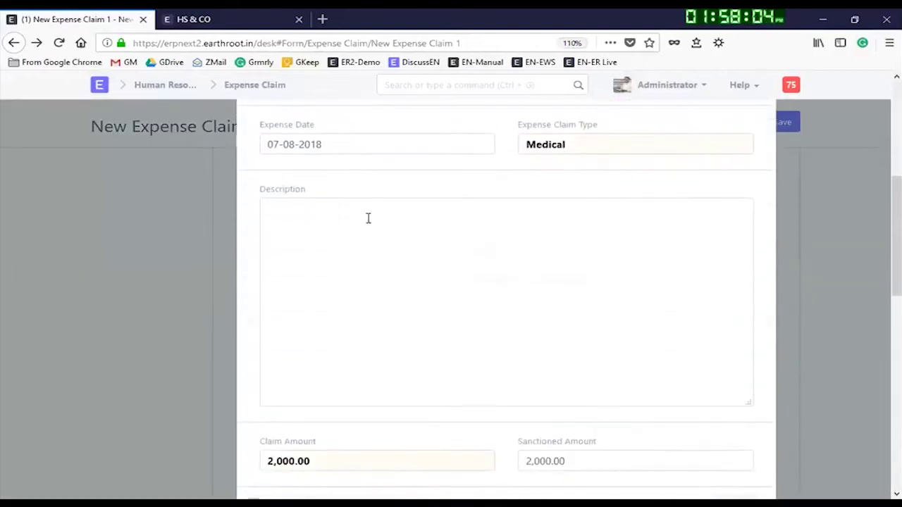
{"action": "left_click", "coordinate": [589, 461]}
{"action": "key", "text": "BackSpace"}
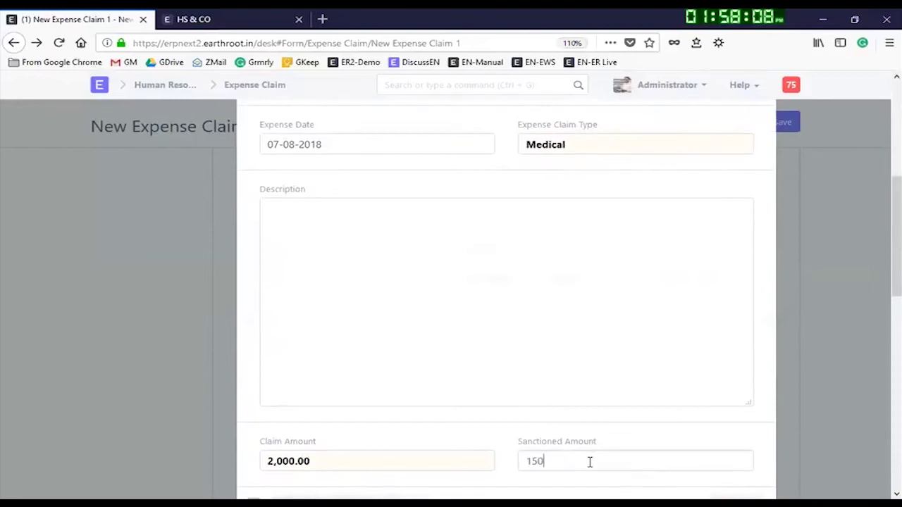
Step: Keep the reduced sanctioned amount and create a new Employee from the From Employee field
{"action": "left_click", "coordinate": [817, 434]}
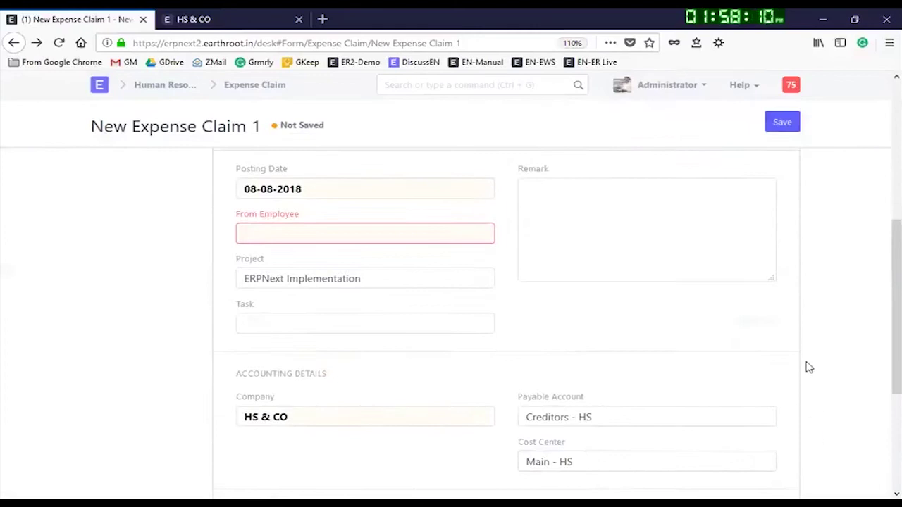
{"action": "scroll", "coordinate": [198, 293], "scroll_direction": "down", "scroll_amount": 3}
{"action": "left_click", "coordinate": [310, 233]}
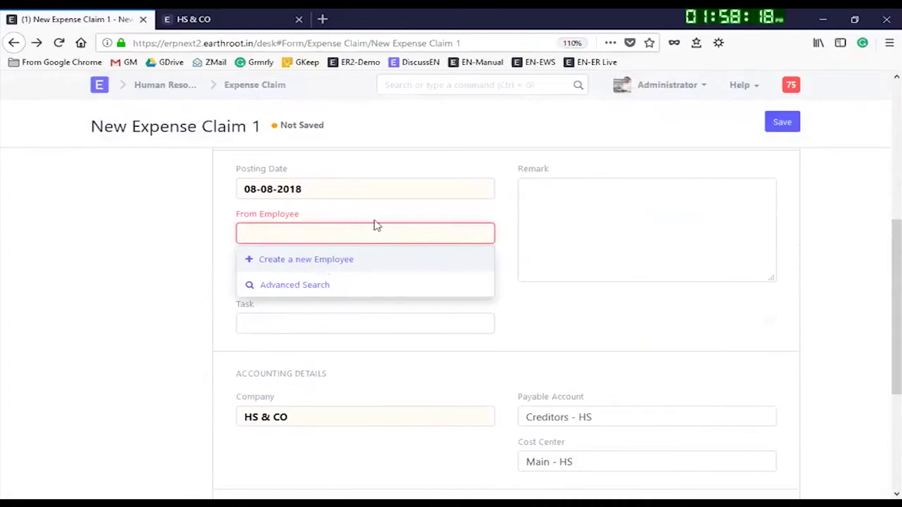
{"action": "left_click", "coordinate": [288, 260]}
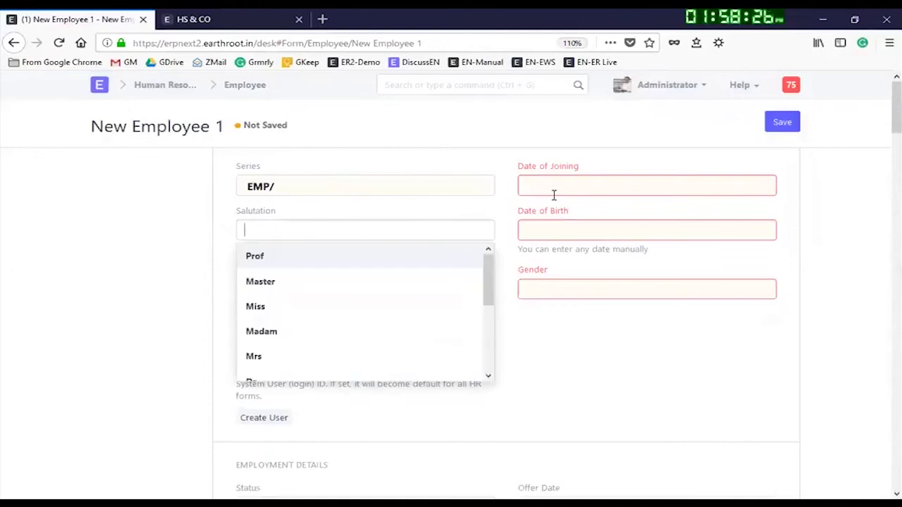
Step: Enter the employee's full name and link the first suggested existing user as User ID
{"action": "left_click", "coordinate": [292, 272]}
{"action": "type", "text": "M"}
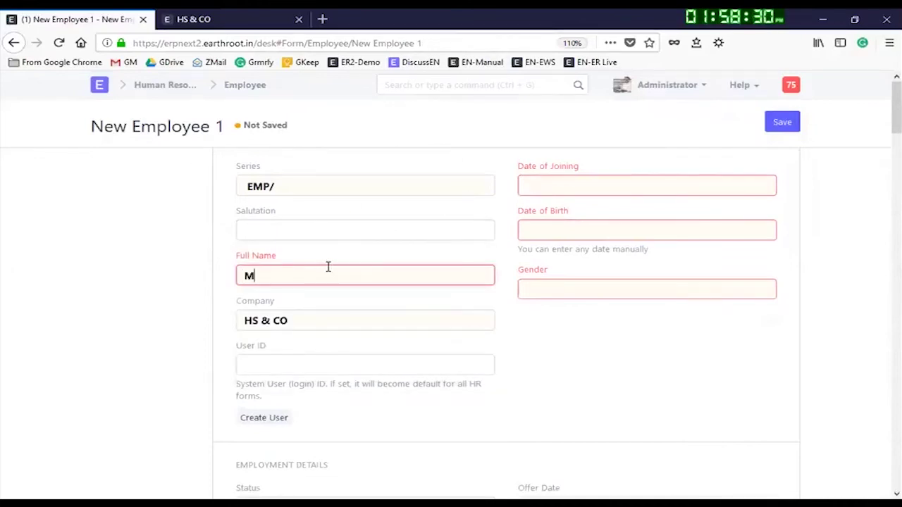
{"action": "key", "text": "BackSpace"}
{"action": "key", "text": "BackSpace"}
{"action": "left_click", "coordinate": [290, 378]}
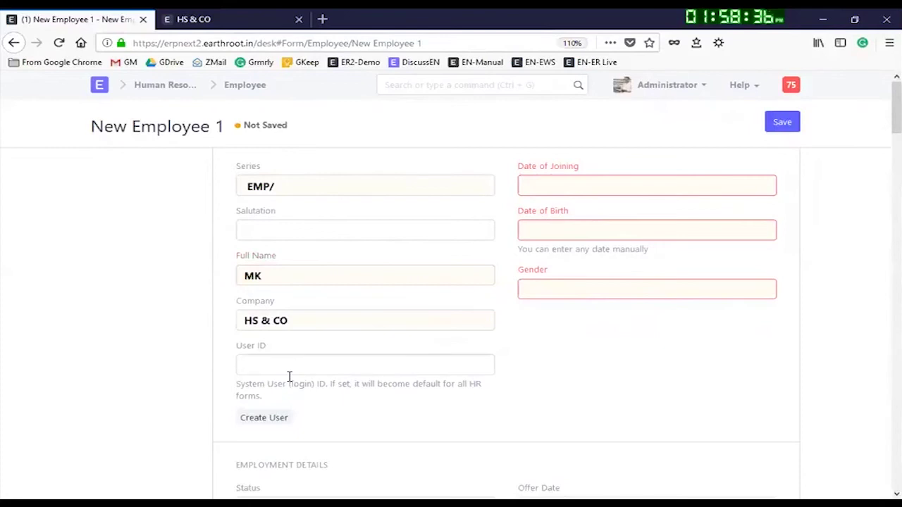
{"action": "left_click", "coordinate": [282, 366]}
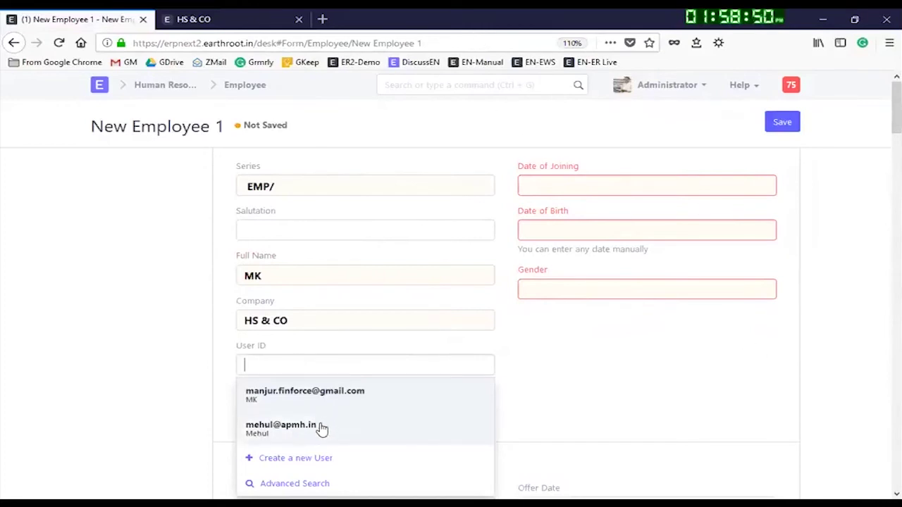
{"action": "left_click", "coordinate": [321, 399]}
{"action": "scroll", "coordinate": [535, 339], "scroll_direction": "down", "scroll_amount": 4}
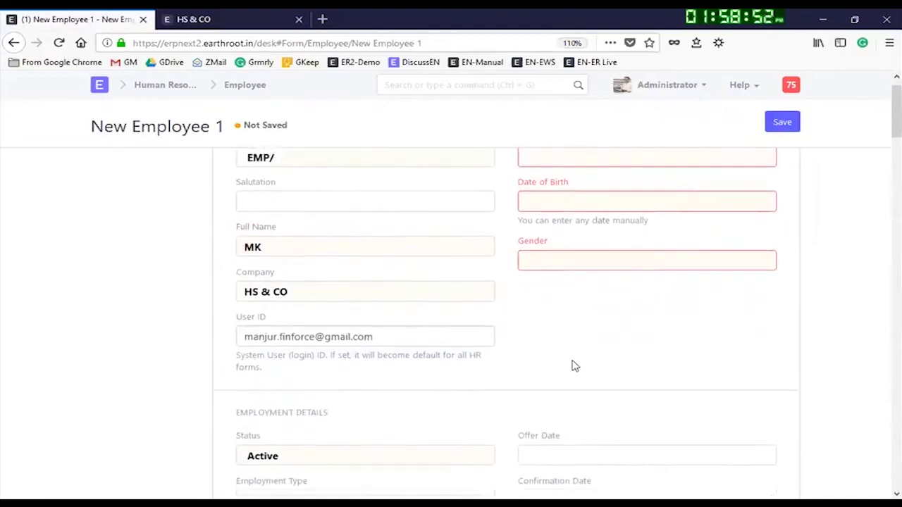
{"action": "scroll", "coordinate": [674, 312], "scroll_direction": "up", "scroll_amount": 4}
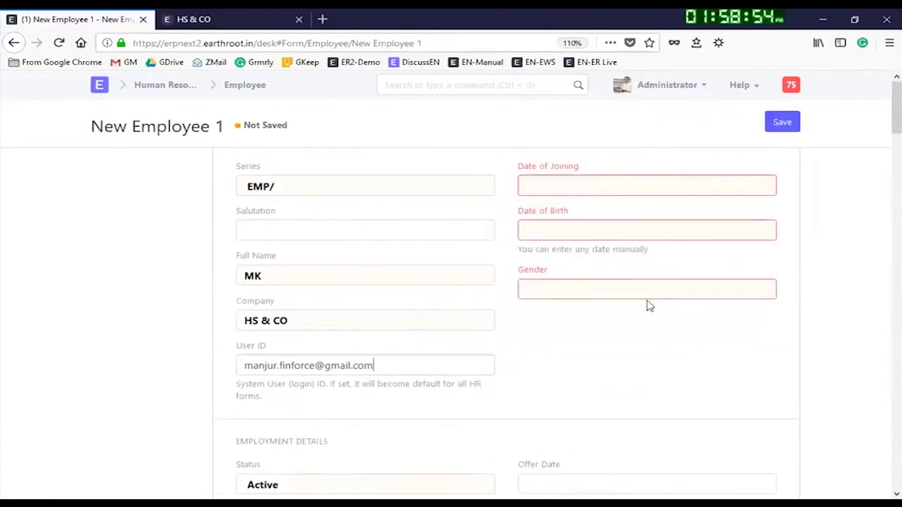
Step: Set the employee's joining date to 06-02-2014 and date of birth to 01-02-2012
{"action": "left_click", "coordinate": [561, 182]}
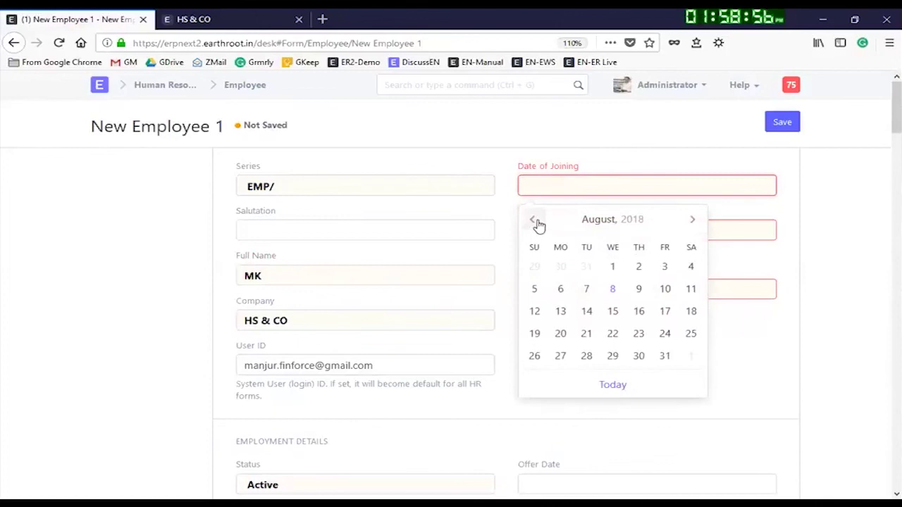
{"action": "left_click", "coordinate": [620, 222]}
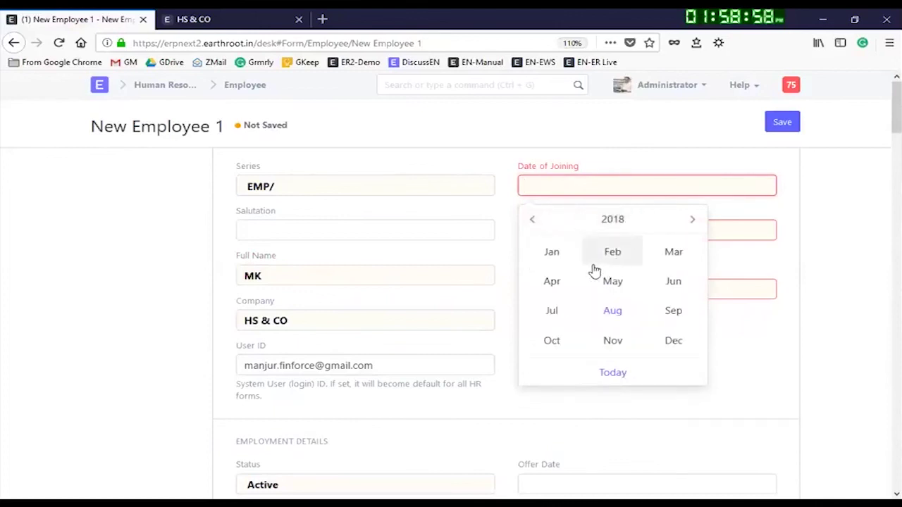
{"action": "left_click", "coordinate": [610, 220]}
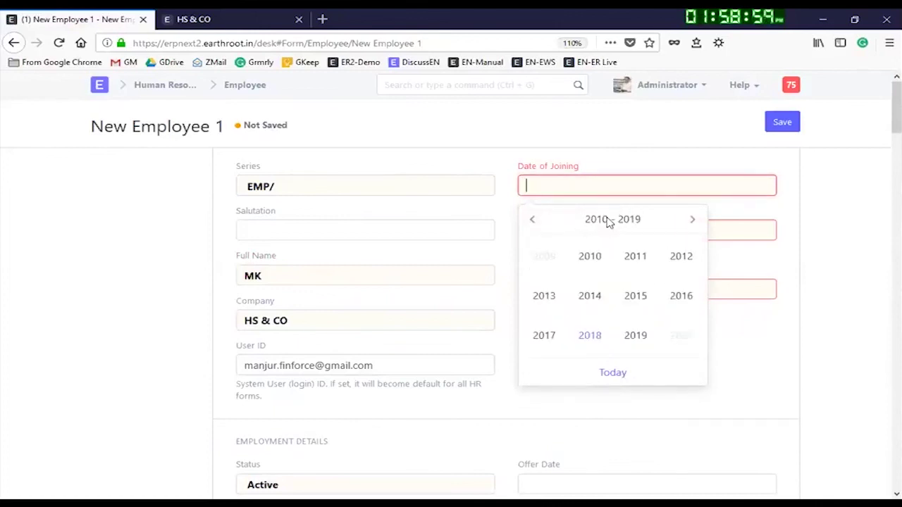
{"action": "left_click", "coordinate": [591, 302]}
{"action": "left_click", "coordinate": [636, 266]}
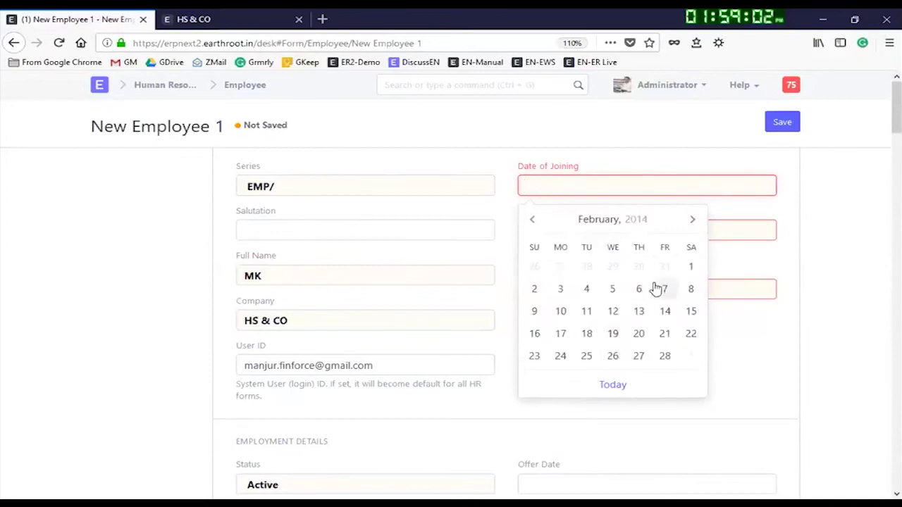
{"action": "left_click", "coordinate": [641, 289]}
{"action": "left_click", "coordinate": [581, 230]}
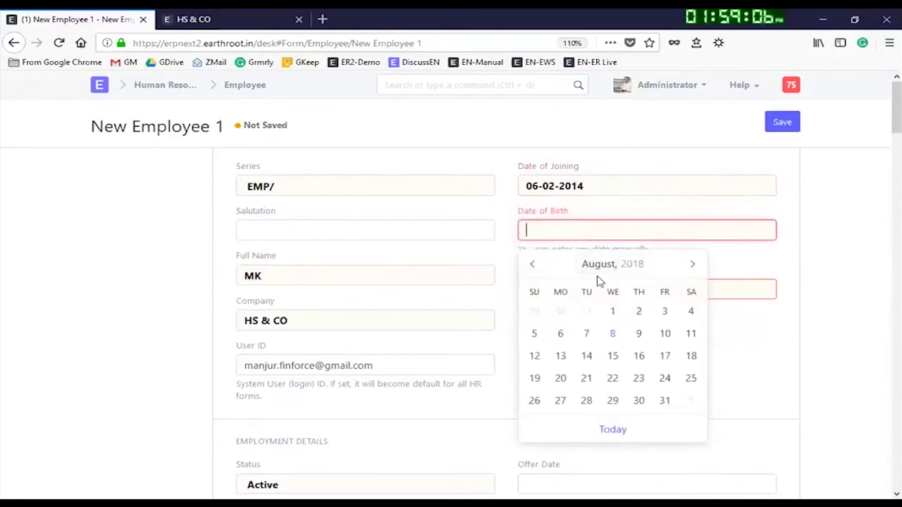
{"action": "left_click", "coordinate": [612, 263]}
{"action": "left_click", "coordinate": [534, 265]}
{"action": "left_click", "coordinate": [533, 265]}
{"action": "left_click", "coordinate": [534, 264]}
{"action": "left_click", "coordinate": [533, 265]}
{"action": "left_click", "coordinate": [533, 264]}
{"action": "left_click", "coordinate": [534, 264]}
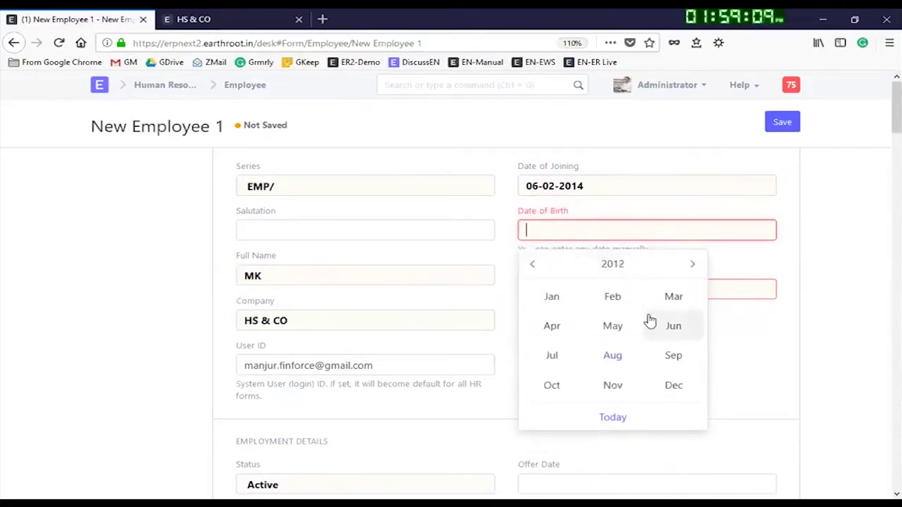
{"action": "left_click", "coordinate": [606, 296]}
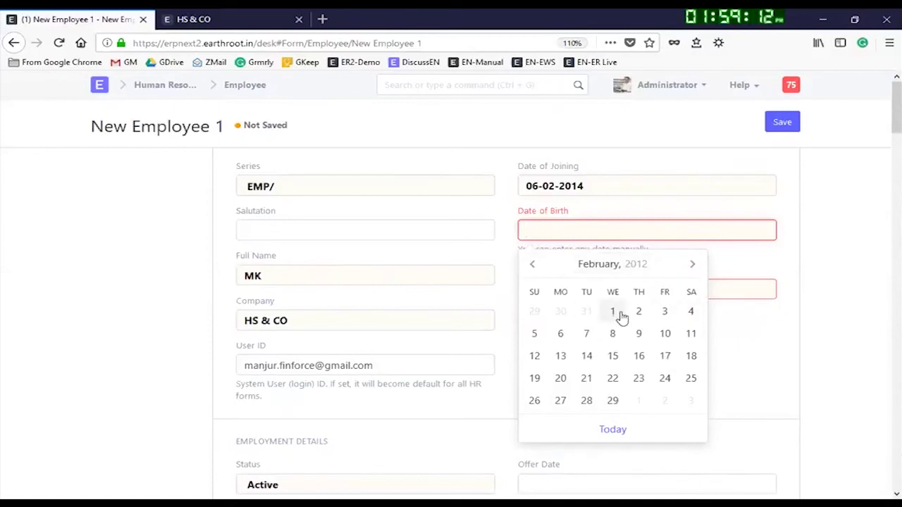
{"action": "left_click", "coordinate": [620, 314]}
Step: Set the gender to Male and save the employee as EMP/0001
{"action": "left_click", "coordinate": [586, 282]}
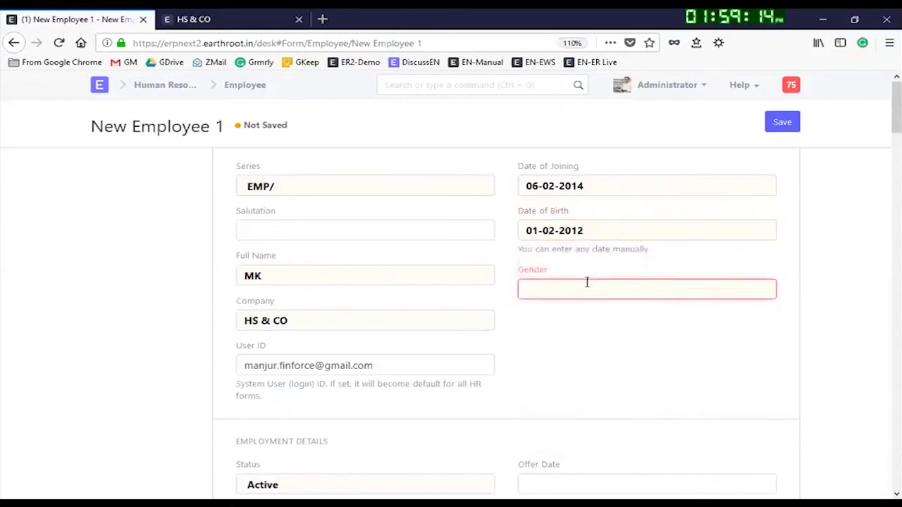
{"action": "type", "text": "m"}
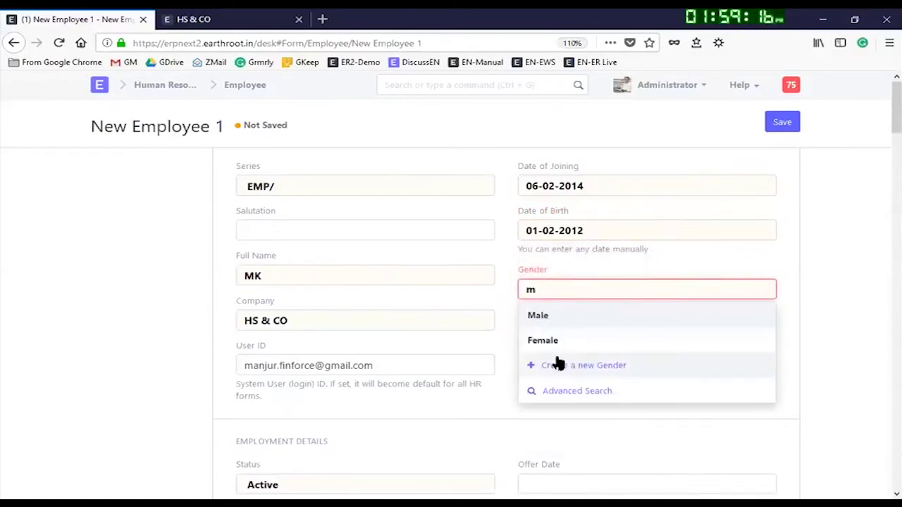
{"action": "left_click", "coordinate": [559, 362]}
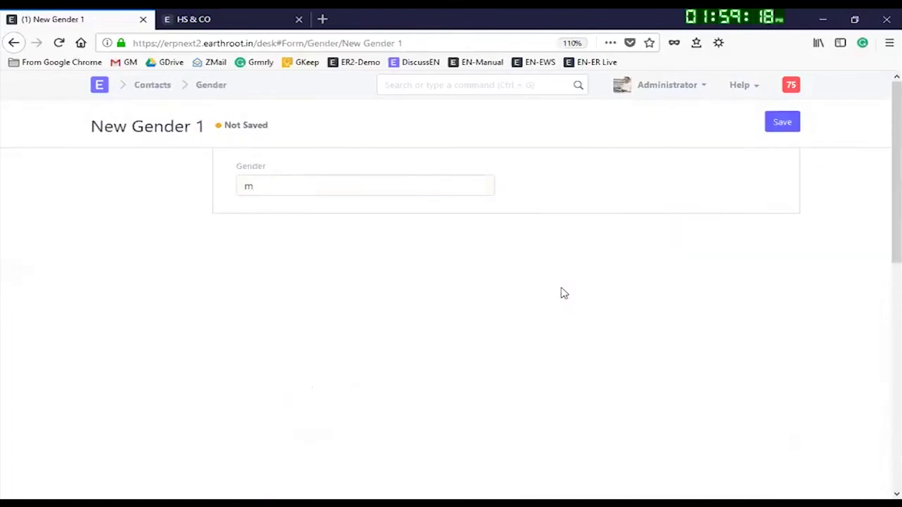
{"action": "left_click", "coordinate": [11, 41]}
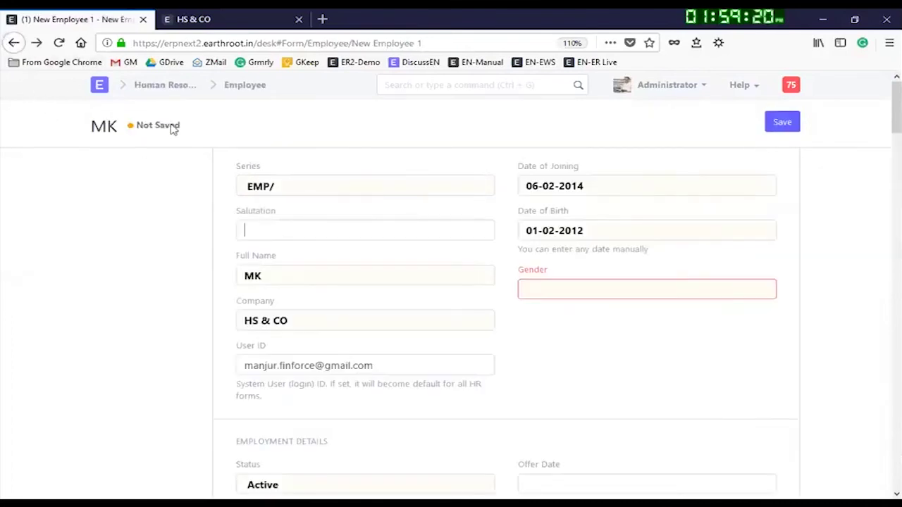
{"action": "left_click", "coordinate": [570, 296]}
{"action": "type", "text": "m"}
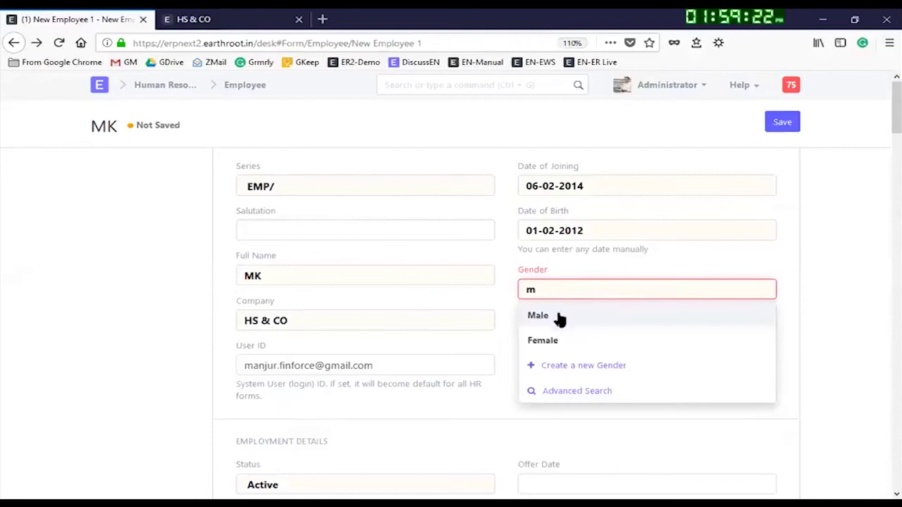
{"action": "left_click", "coordinate": [558, 316]}
{"action": "left_click", "coordinate": [781, 123]}
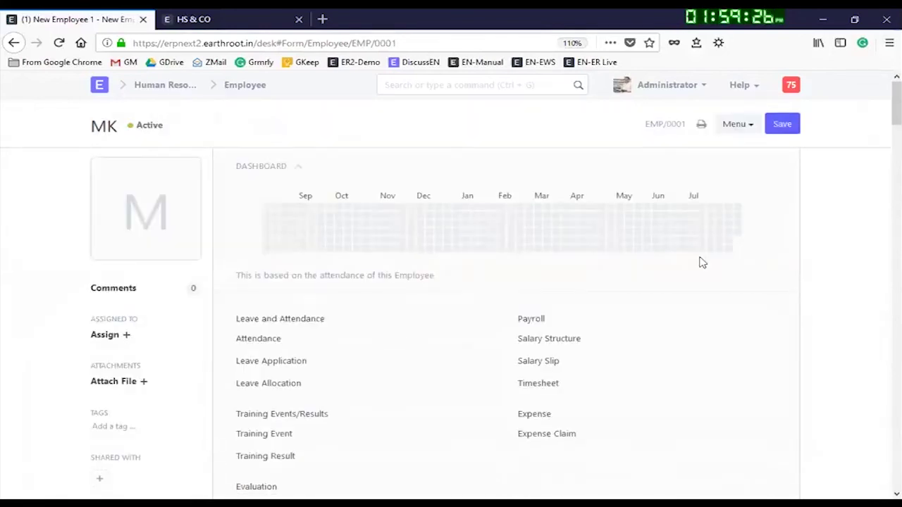
{"action": "left_click", "coordinate": [781, 125]}
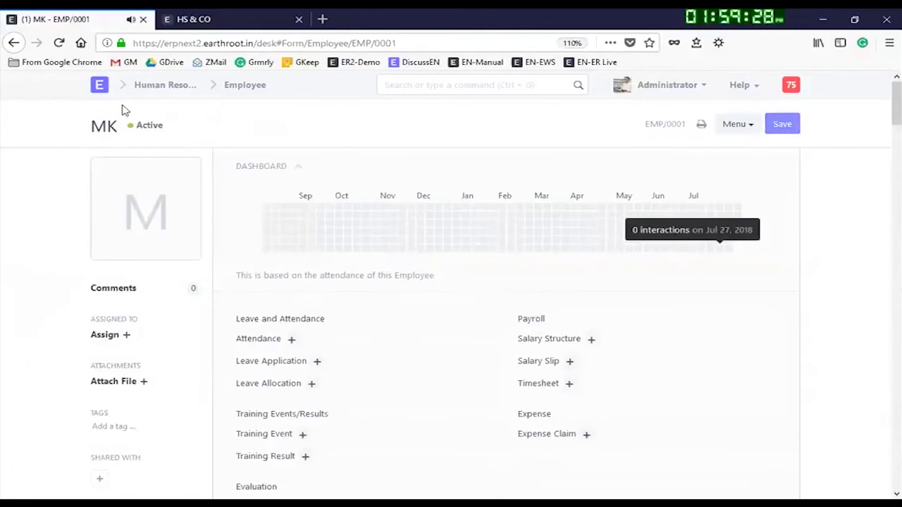
Step: Return to the unsaved expense claim and assign it to employee EMP/0001
{"action": "left_click", "coordinate": [14, 43]}
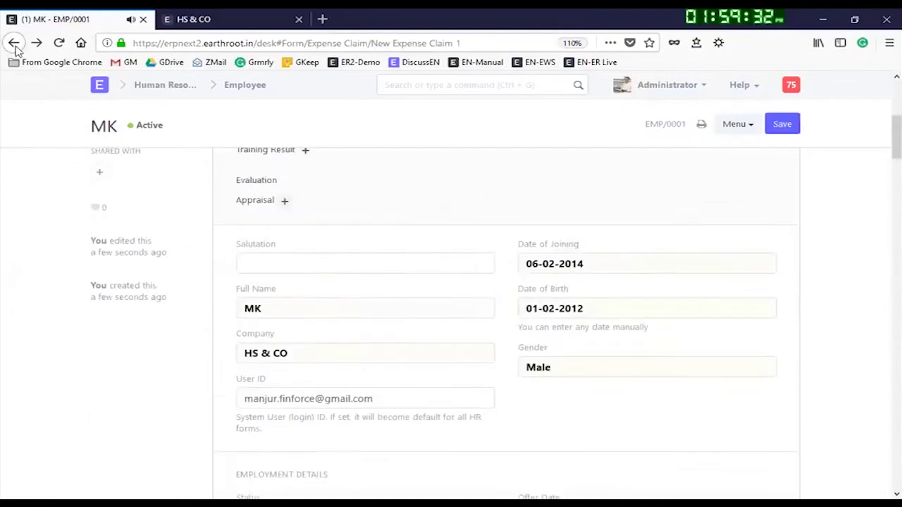
{"action": "scroll", "coordinate": [425, 479], "scroll_direction": "down", "scroll_amount": 3}
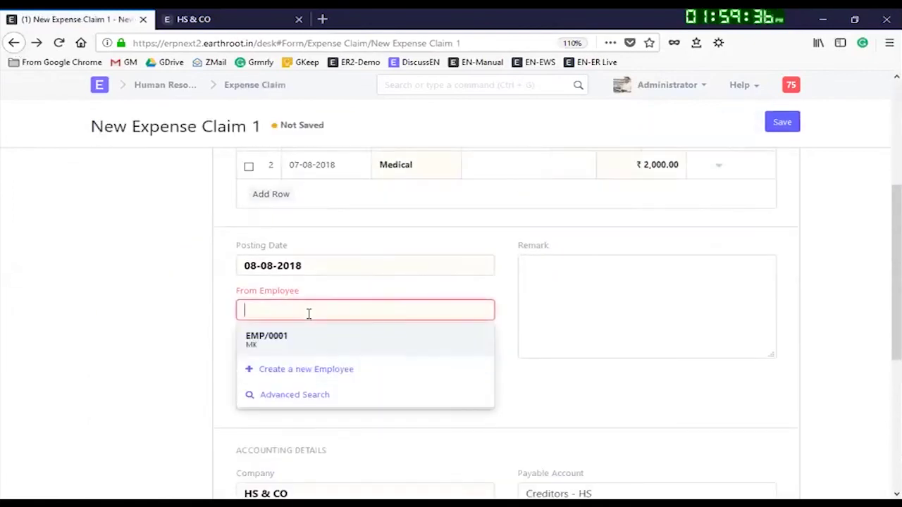
{"action": "left_click", "coordinate": [286, 347]}
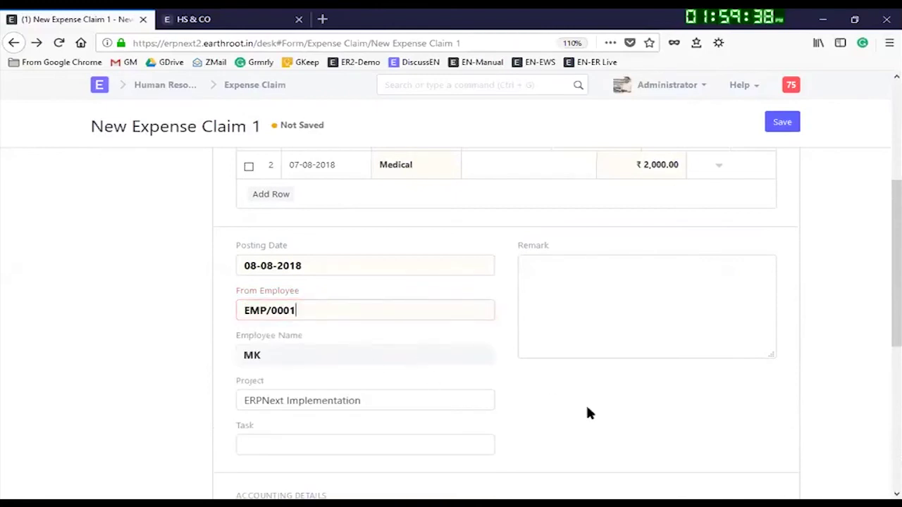
{"action": "scroll", "coordinate": [395, 308], "scroll_direction": "down", "scroll_amount": 1}
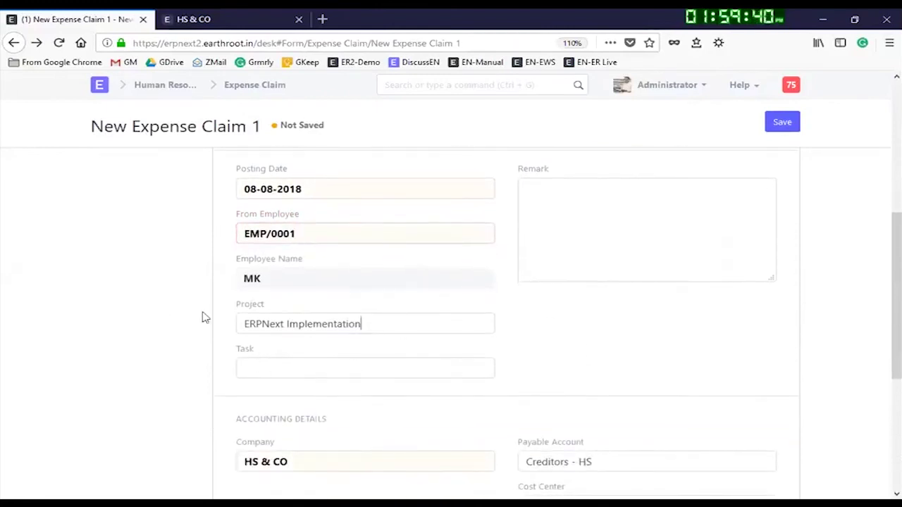
Step: Replace the claim's project with ERPNext Implementation
{"action": "left_click_drag", "start_coordinate": [430, 322], "coordinate": [99, 324]}
{"action": "key", "text": "BackSpace"}
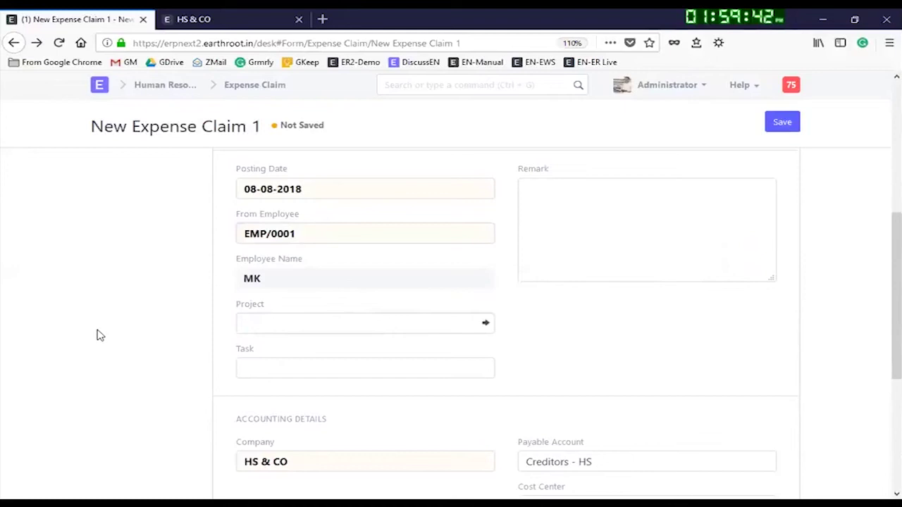
{"action": "type", "text": "e"}
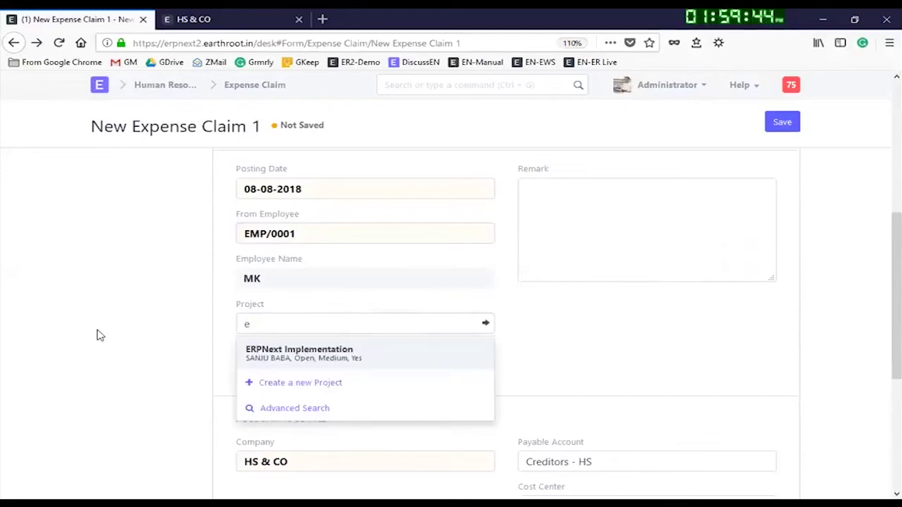
{"action": "key", "text": "BackSpace"}
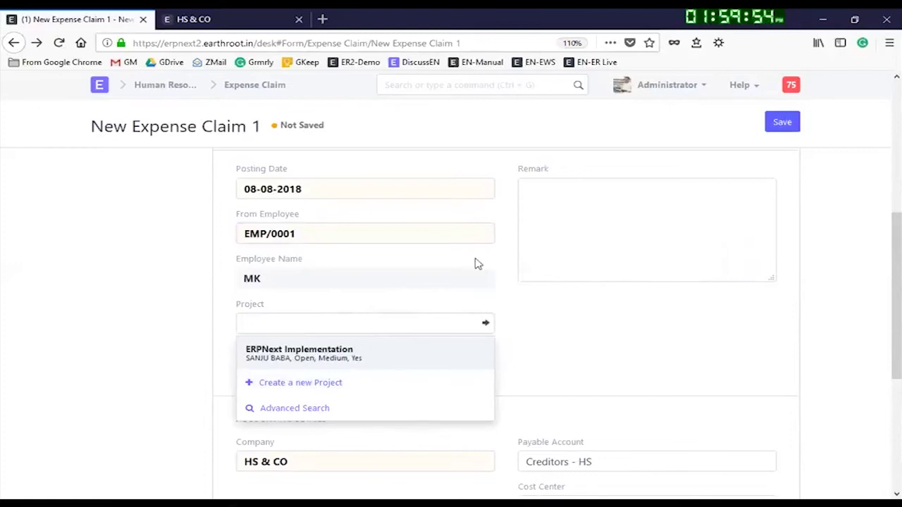
{"action": "left_click", "coordinate": [321, 353]}
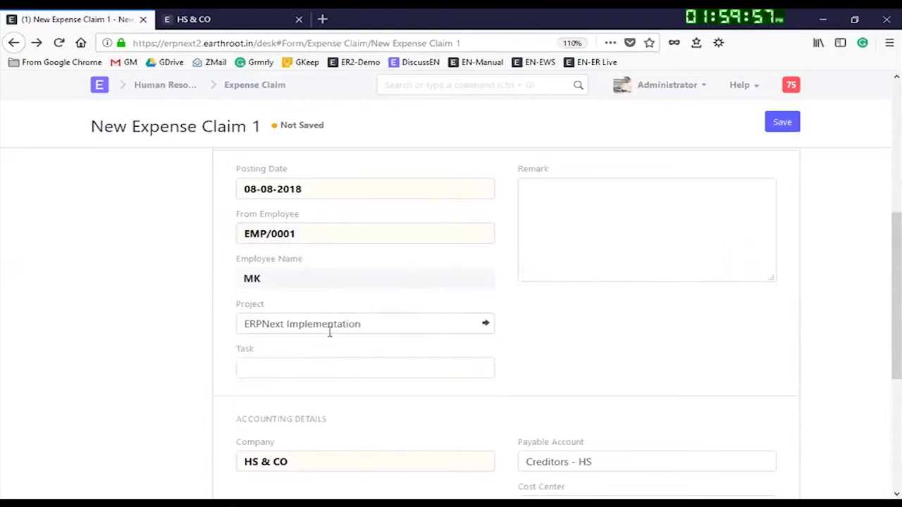
Step: Link the claim to task TASK00001 and scroll down to Advance Payments
{"action": "left_click", "coordinate": [293, 364]}
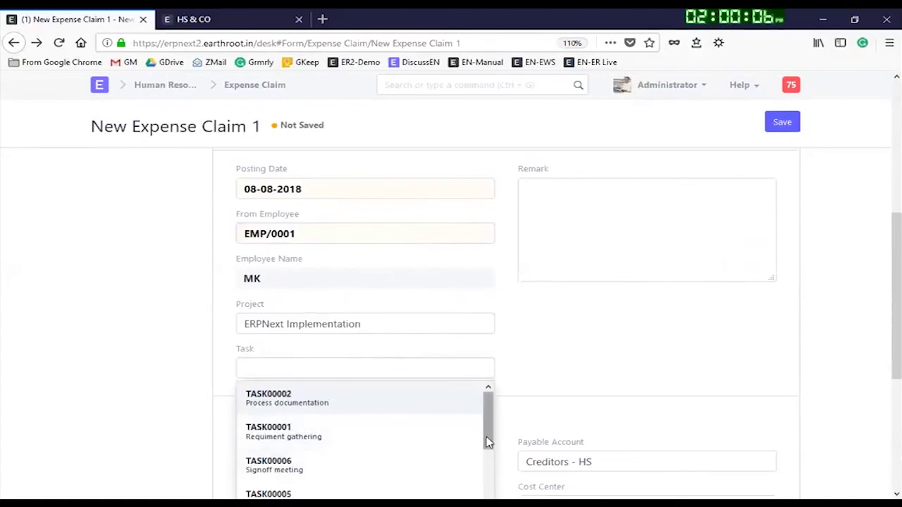
{"action": "mouse_move", "coordinate": [487, 428]}
{"action": "left_mouse_down"}
{"action": "mouse_move", "coordinate": [491, 441]}
{"action": "mouse_move", "coordinate": [492, 429]}
{"action": "left_mouse_up"}
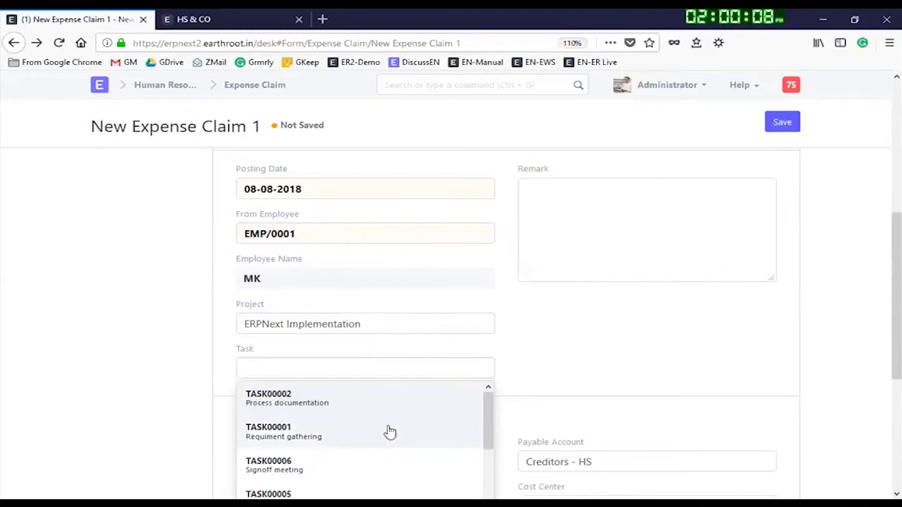
{"action": "scroll", "coordinate": [310, 442], "scroll_direction": "down", "scroll_amount": 3}
{"action": "left_click", "coordinate": [300, 430]}
{"action": "scroll", "coordinate": [491, 394], "scroll_direction": "down", "scroll_amount": 3}
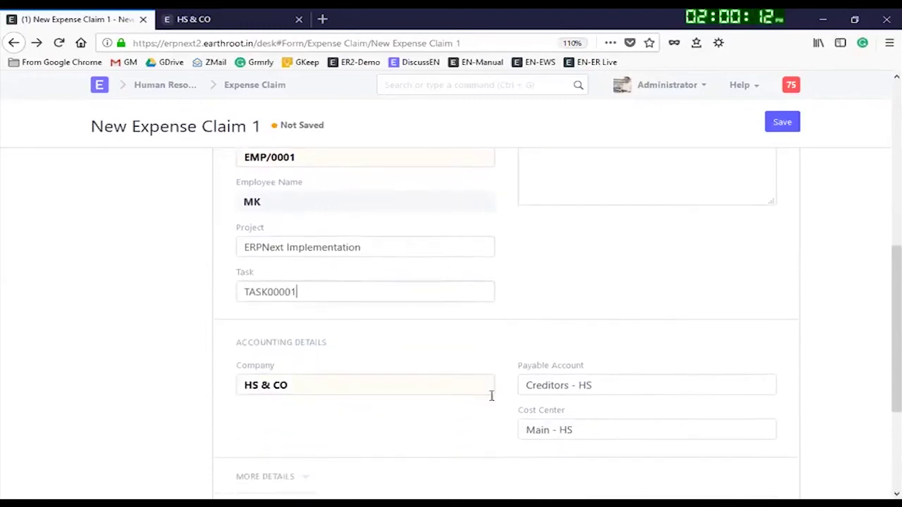
{"action": "scroll", "coordinate": [608, 342], "scroll_direction": "up", "scroll_amount": 1}
{"action": "scroll", "coordinate": [627, 342], "scroll_direction": "down", "scroll_amount": 2}
{"action": "scroll", "coordinate": [569, 390], "scroll_direction": "down", "scroll_amount": 1}
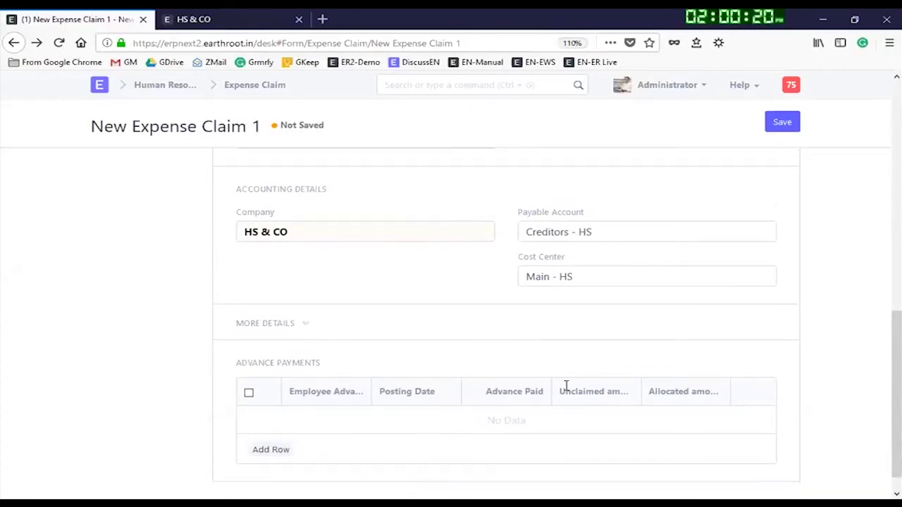
Step: Check the More Details section, then save the claim as draft EXP00001
{"action": "left_click", "coordinate": [305, 325]}
{"action": "left_click", "coordinate": [305, 326]}
{"action": "left_click", "coordinate": [779, 122]}
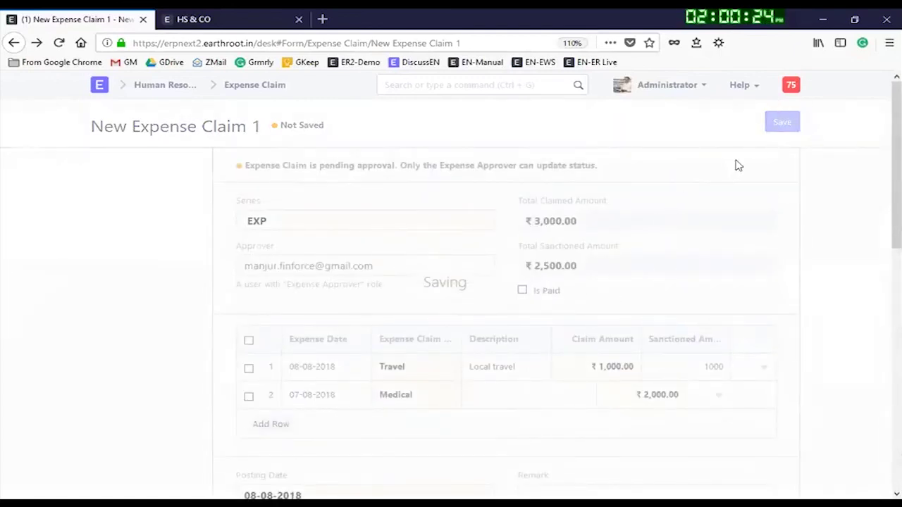
Step: Attempt to submit EXP00001, dismiss the approval-status error, and return to the Expense Claim list
{"action": "left_click", "coordinate": [778, 124]}
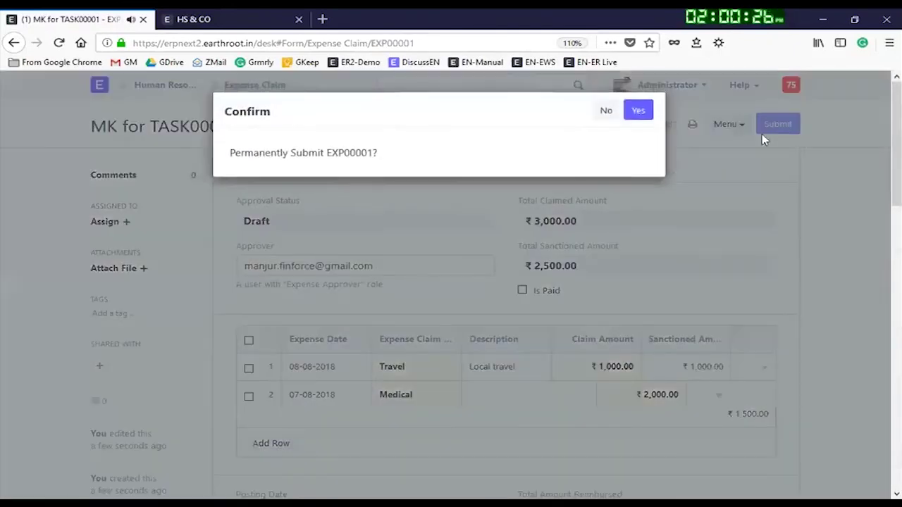
{"action": "left_click", "coordinate": [636, 109]}
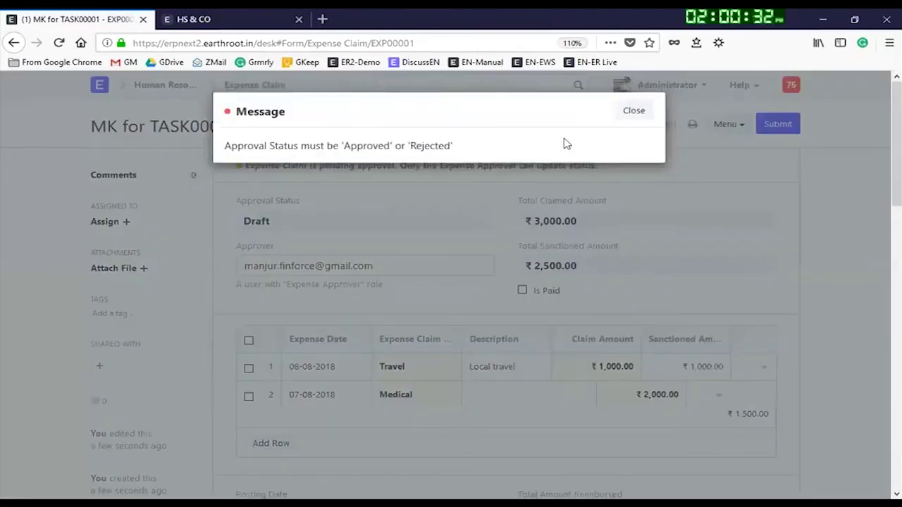
{"action": "left_click", "coordinate": [633, 111]}
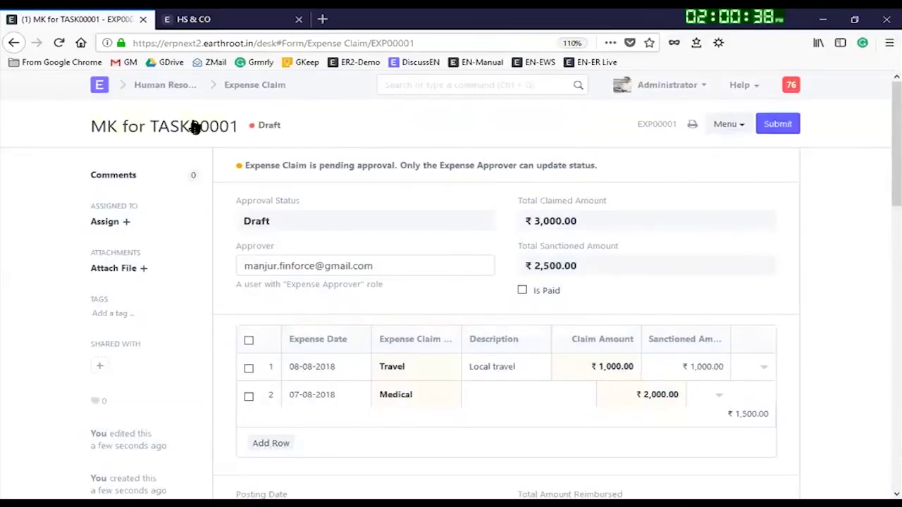
{"action": "left_click", "coordinate": [280, 84]}
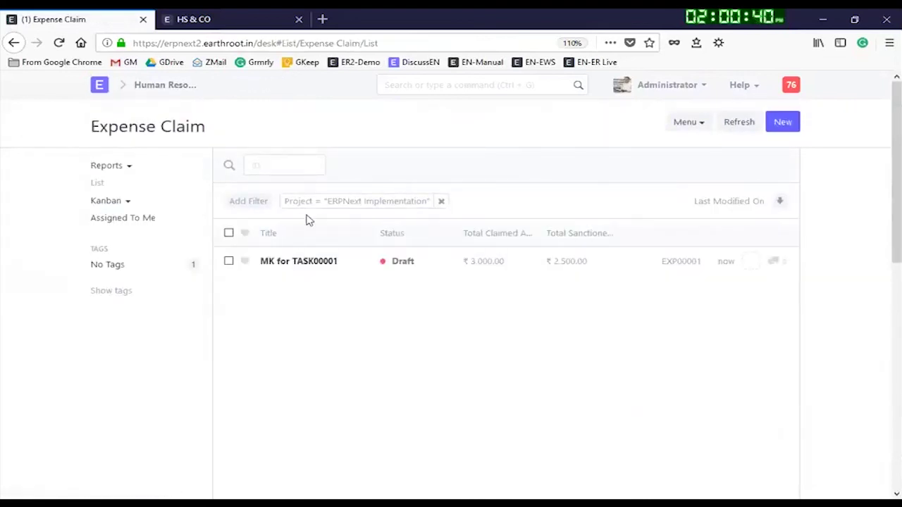
Step: Open the TASK00001 expense claim and look through its Menu actions
{"action": "left_click", "coordinate": [315, 262]}
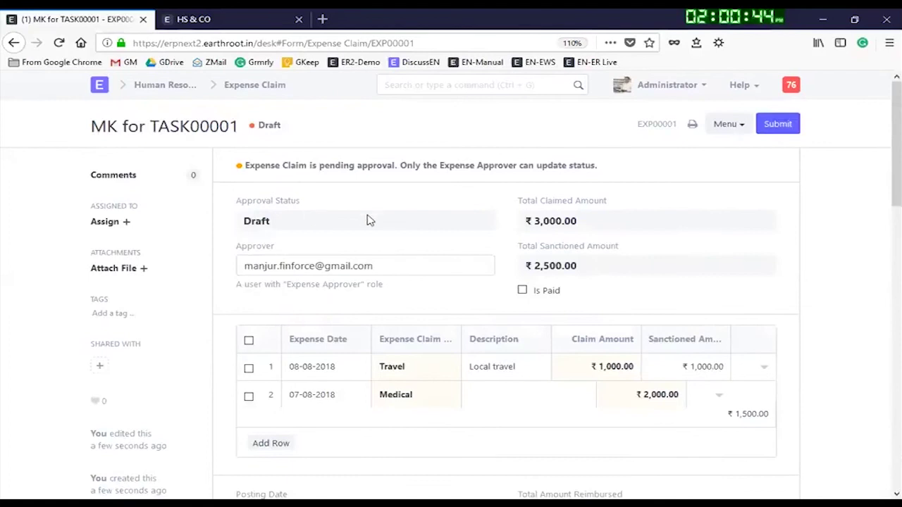
{"action": "left_click", "coordinate": [743, 128]}
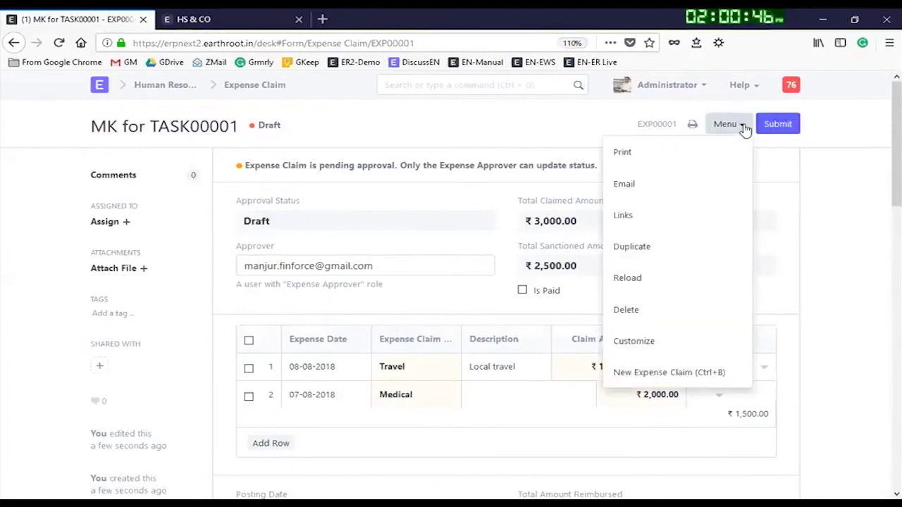
{"action": "left_click", "coordinate": [808, 158]}
{"action": "scroll", "coordinate": [710, 258], "scroll_direction": "down", "scroll_amount": 3}
{"action": "scroll", "coordinate": [709, 258], "scroll_direction": "up", "scroll_amount": 3}
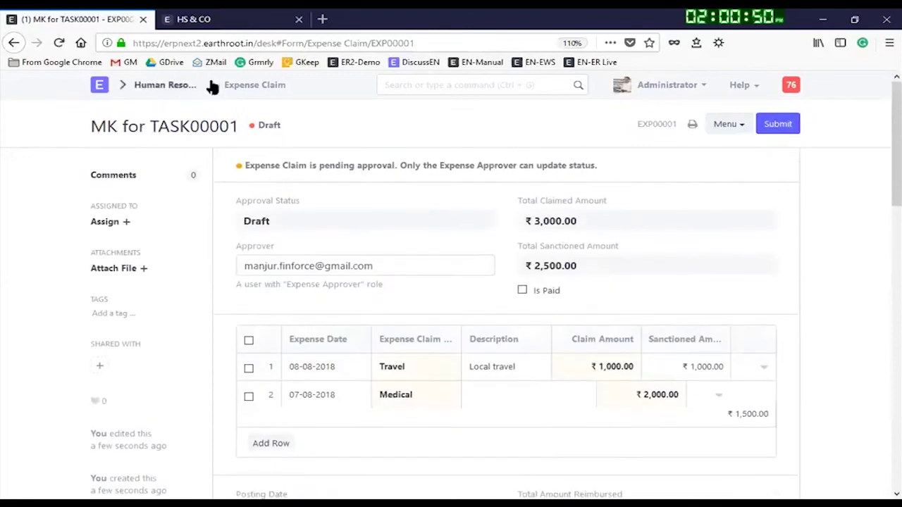
Step: Reach the full Expense Claim list from Human Resources, clear the project filter, and open EXP00001
{"action": "left_click", "coordinate": [181, 85]}
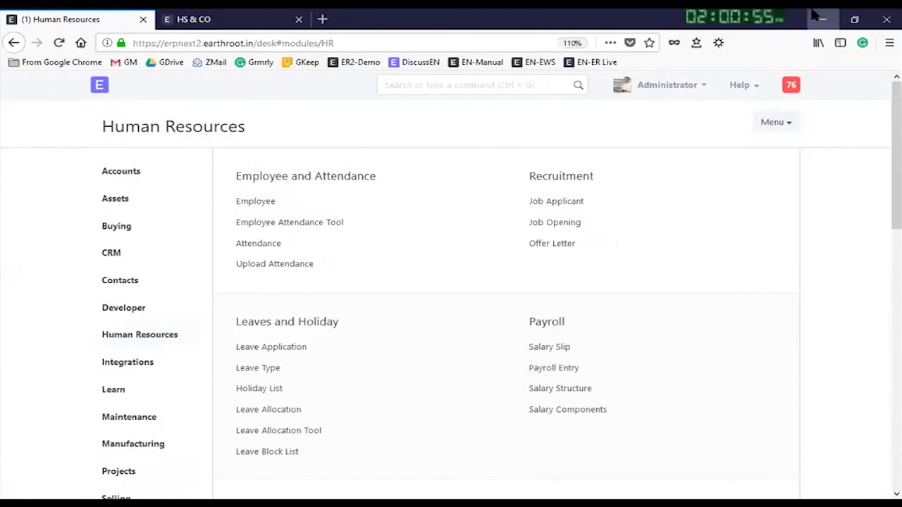
{"action": "left_click", "coordinate": [445, 85]}
{"action": "type", "text": "expen"}
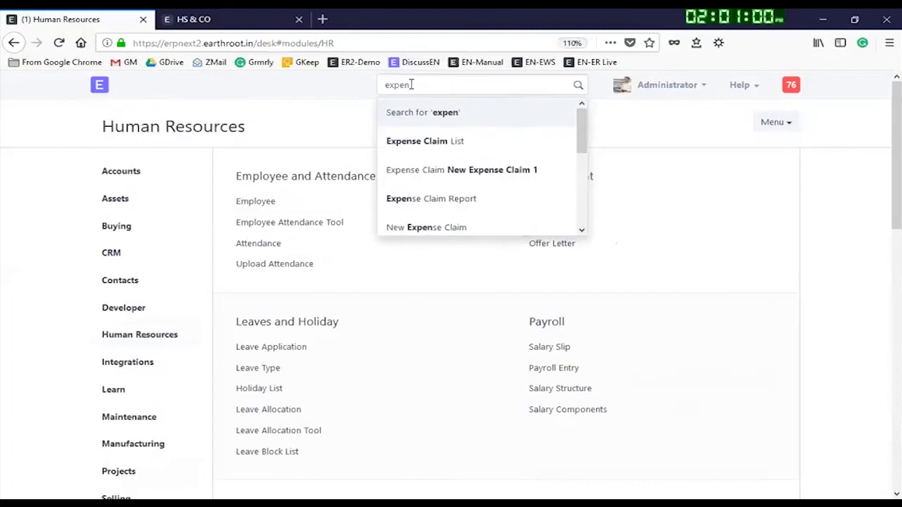
{"action": "left_click", "coordinate": [456, 141]}
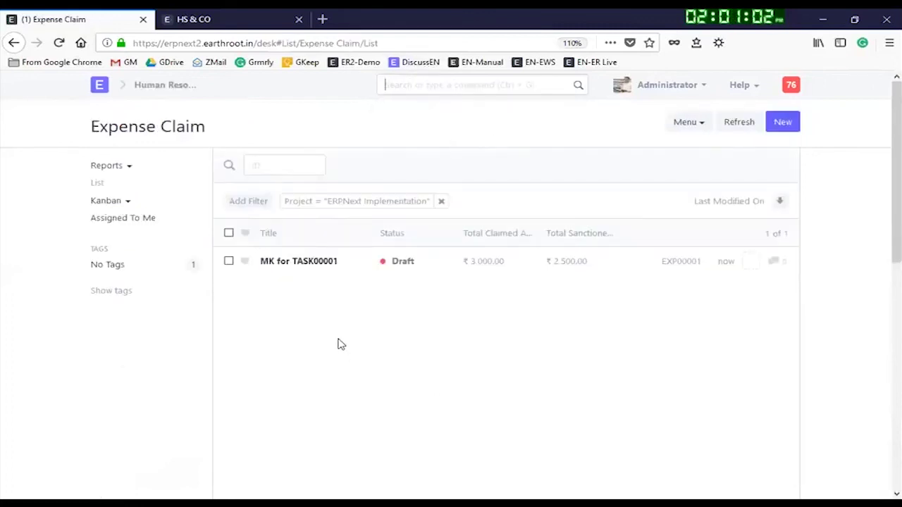
{"action": "left_click", "coordinate": [441, 202]}
{"action": "left_click", "coordinate": [304, 267]}
Step: Review EXP00001's actions and amounts: ₹3,000 claimed, ₹2,500 sanctioned, pending approval
{"action": "scroll", "coordinate": [733, 225], "scroll_direction": "down", "scroll_amount": 6}
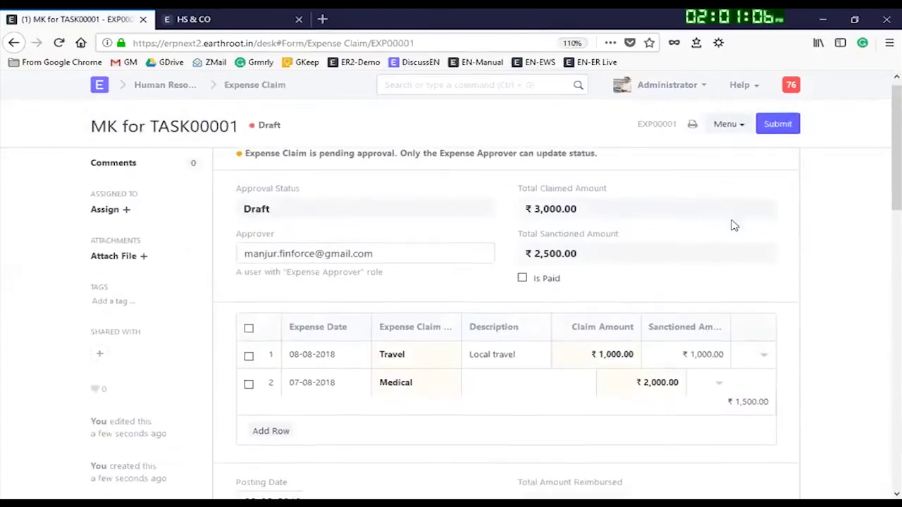
{"action": "scroll", "coordinate": [733, 226], "scroll_direction": "up", "scroll_amount": 8}
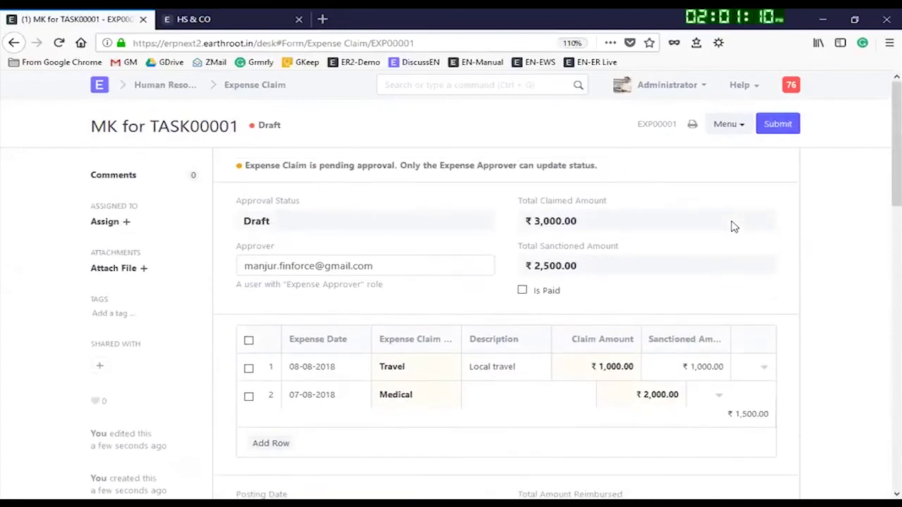
{"action": "left_click", "coordinate": [733, 130]}
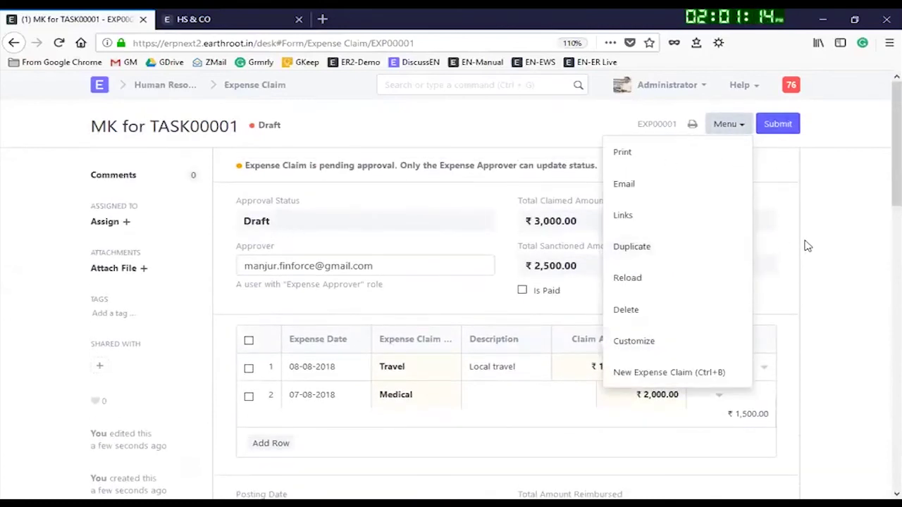
{"action": "scroll", "coordinate": [808, 246], "scroll_direction": "down", "scroll_amount": 15}
{"action": "scroll", "coordinate": [274, 171], "scroll_direction": "up", "scroll_amount": 12}
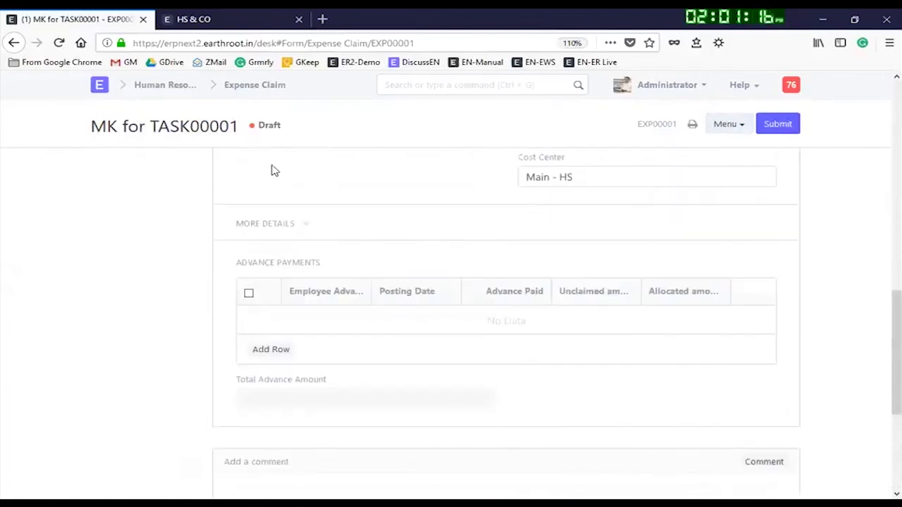
{"action": "scroll", "coordinate": [258, 104], "scroll_direction": "up", "scroll_amount": 2}
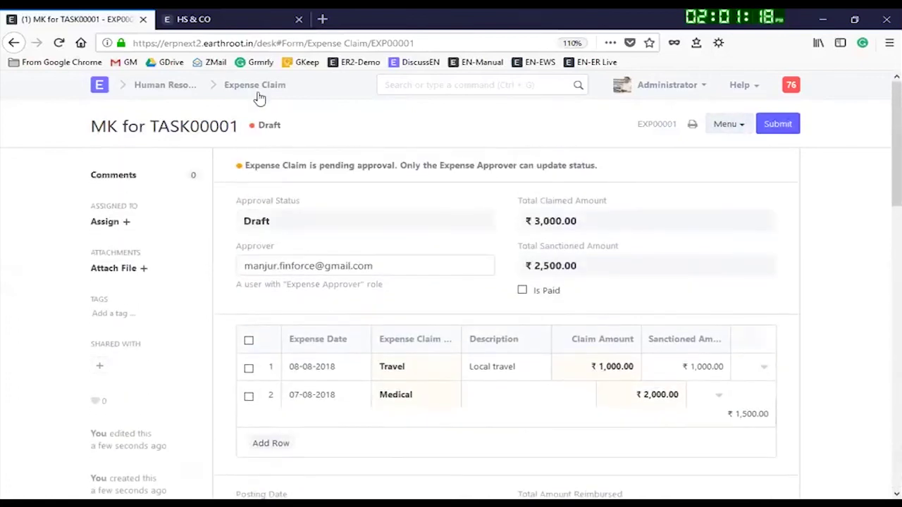
{"action": "left_click", "coordinate": [775, 132]}
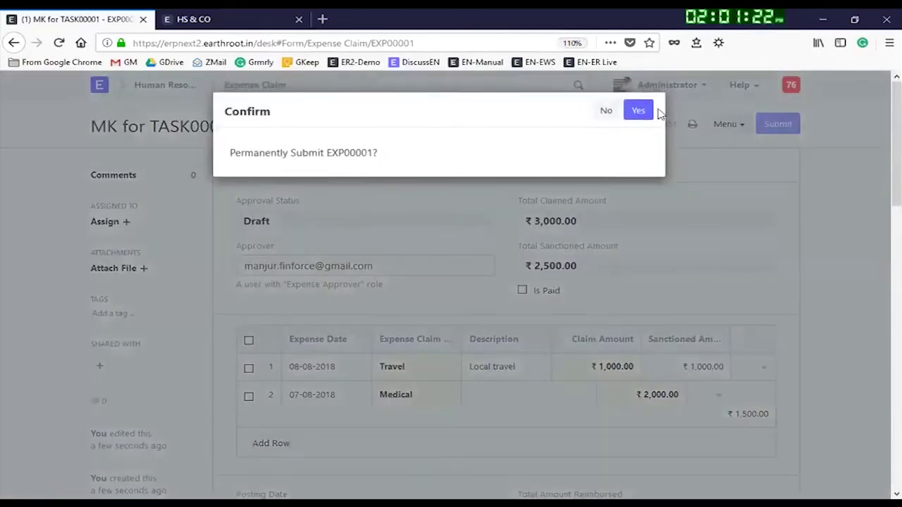
{"action": "left_click", "coordinate": [637, 111]}
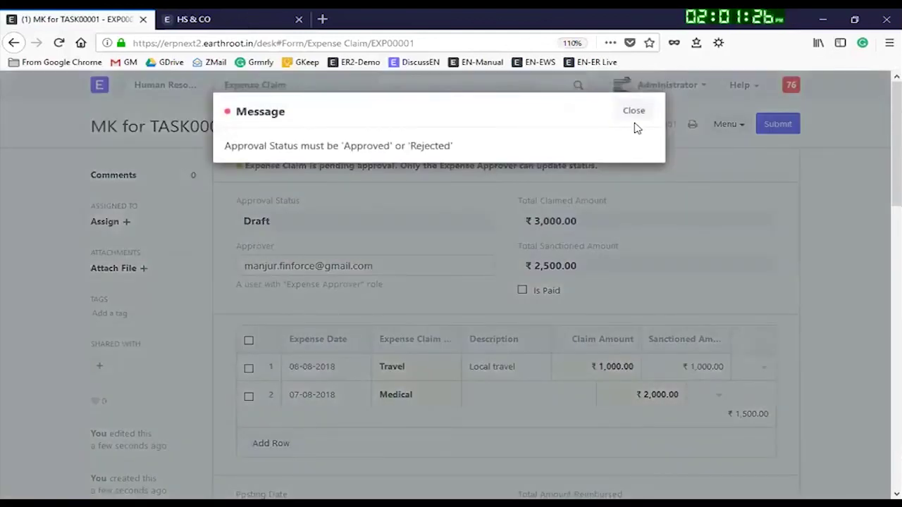
{"action": "left_click", "coordinate": [634, 110]}
{"action": "left_click", "coordinate": [483, 89]}
{"action": "type", "text": "e"}
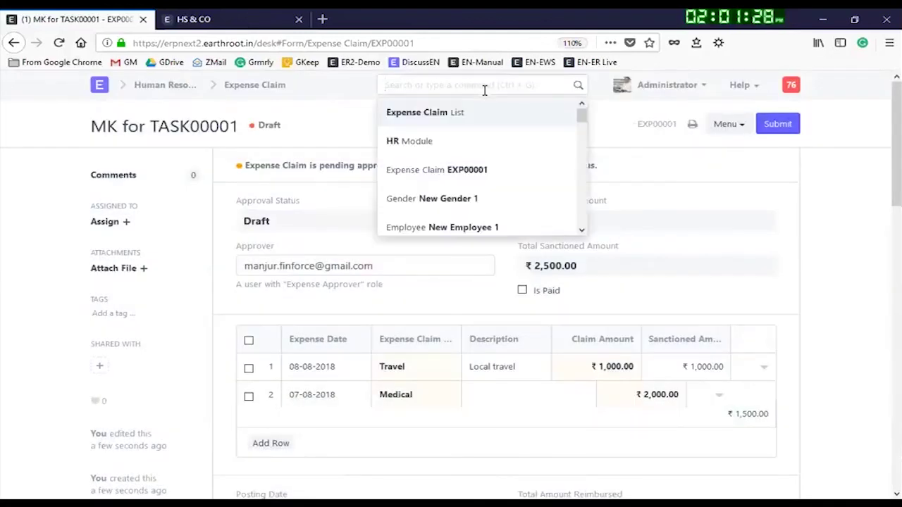
{"action": "type", "text": "s"}
{"action": "key", "text": "BackSpace"}
{"action": "type", "text": "xp"}
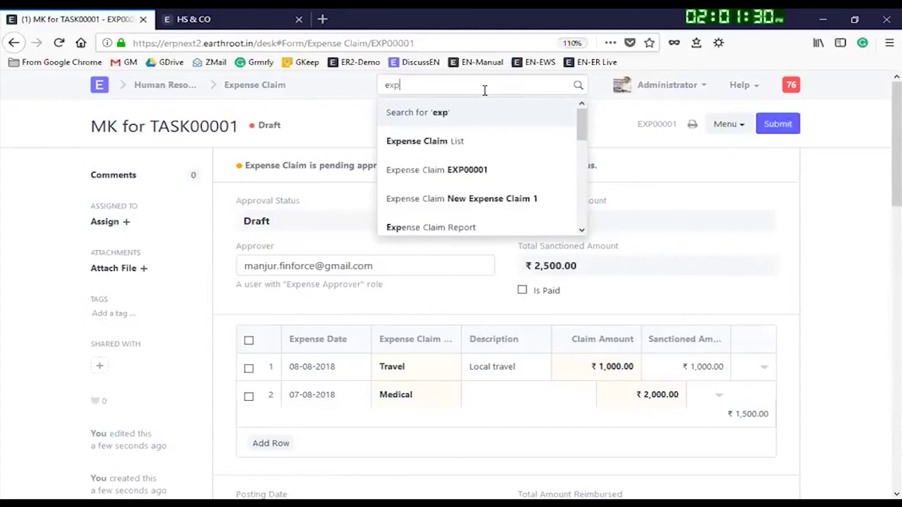
{"action": "type", "text": "ense"}
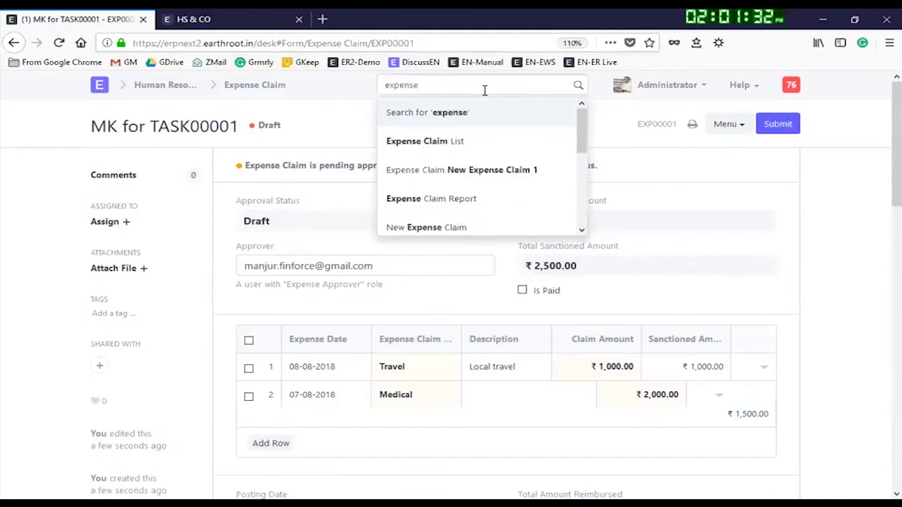
{"action": "left_click", "coordinate": [452, 204]}
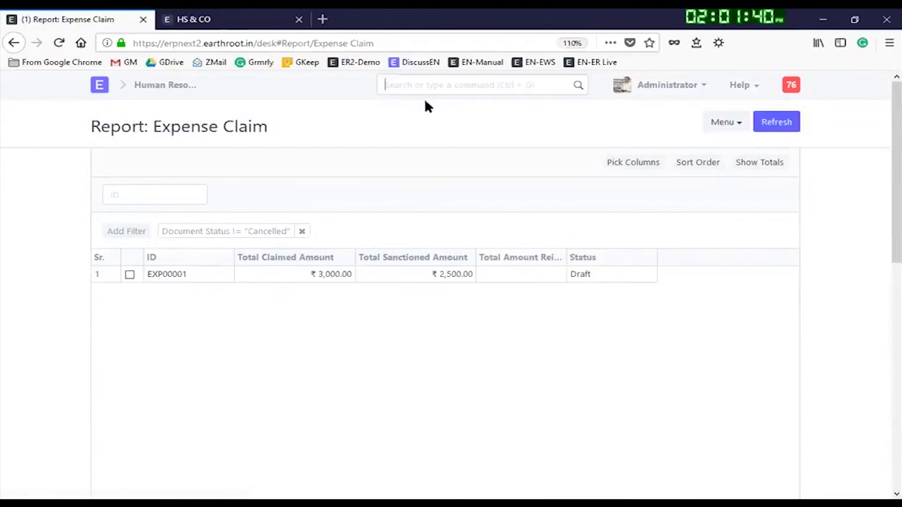
{"action": "type", "text": "expen"}
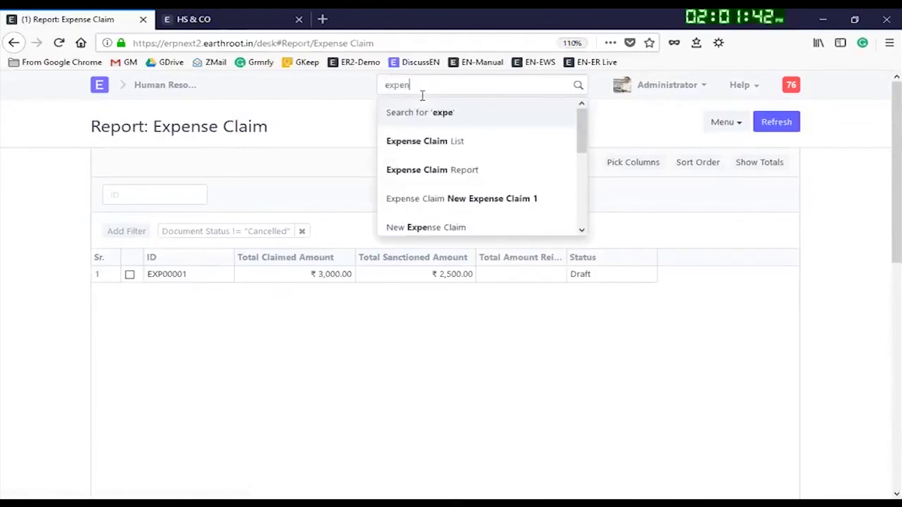
{"action": "type", "text": "ese app"}
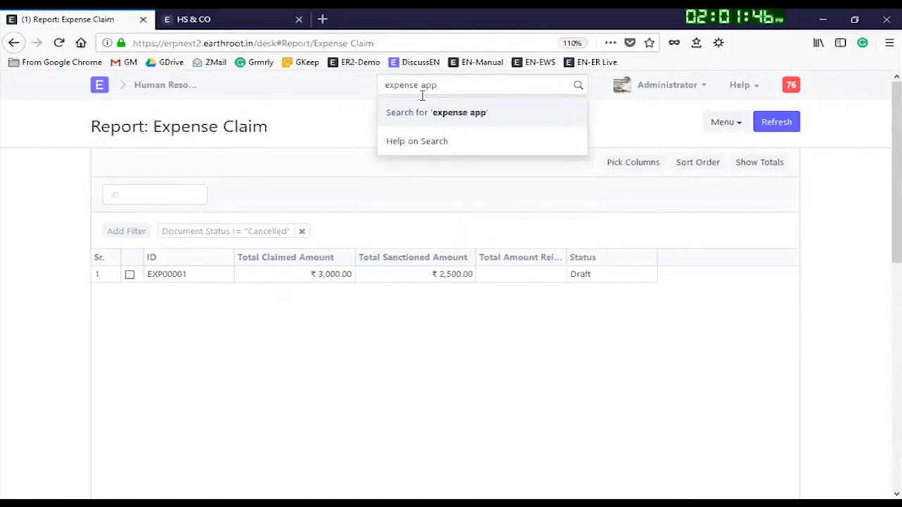
{"action": "key", "text": "BackSpace"}
{"action": "key", "text": "BackSpace"}
{"action": "key", "text": "BackSpace"}
{"action": "key", "text": "BackSpace"}
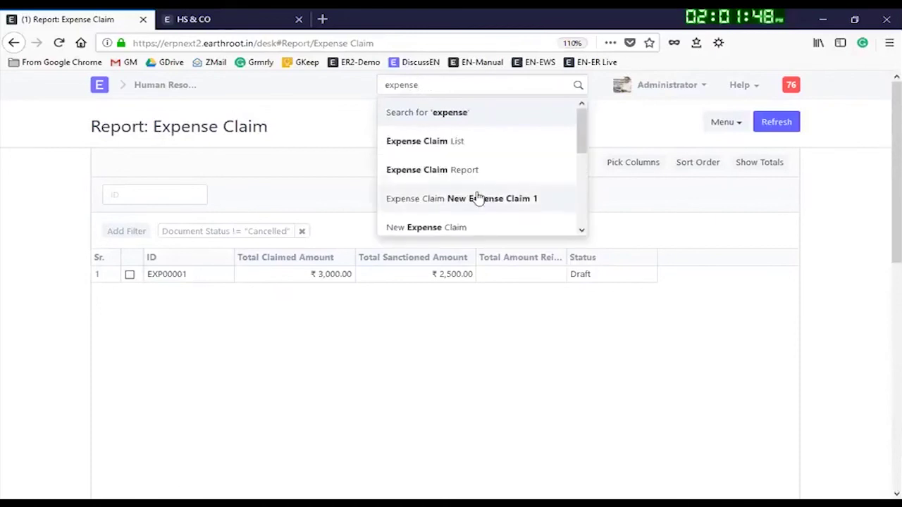
{"action": "left_click", "coordinate": [167, 275]}
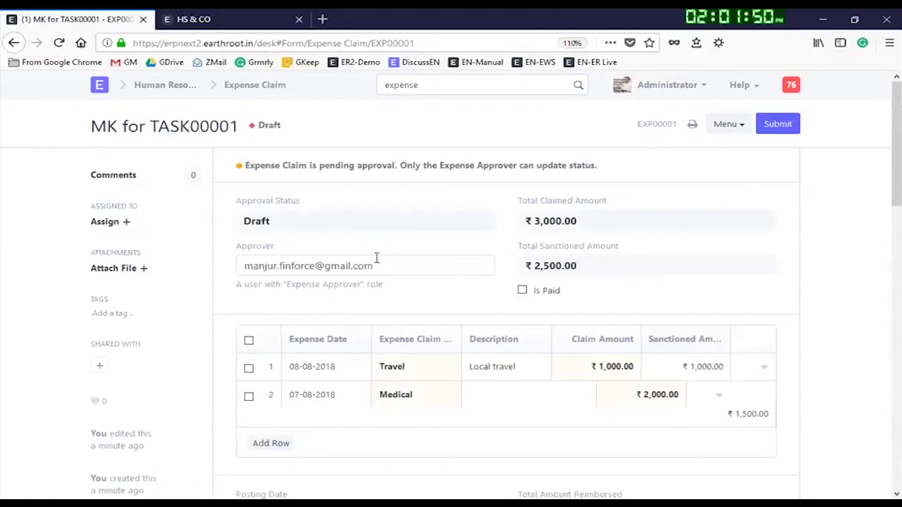
{"action": "scroll", "coordinate": [724, 209], "scroll_direction": "down", "scroll_amount": 1}
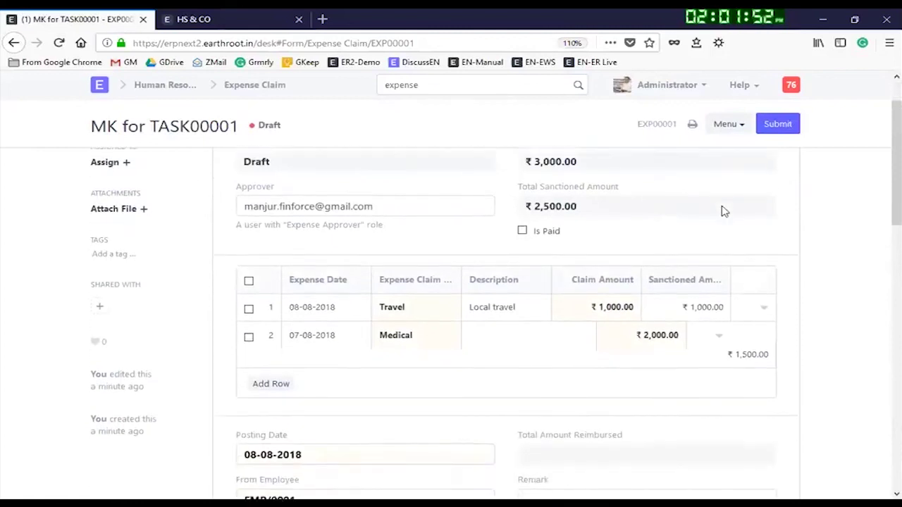
{"action": "scroll", "coordinate": [608, 394], "scroll_direction": "down", "scroll_amount": 1}
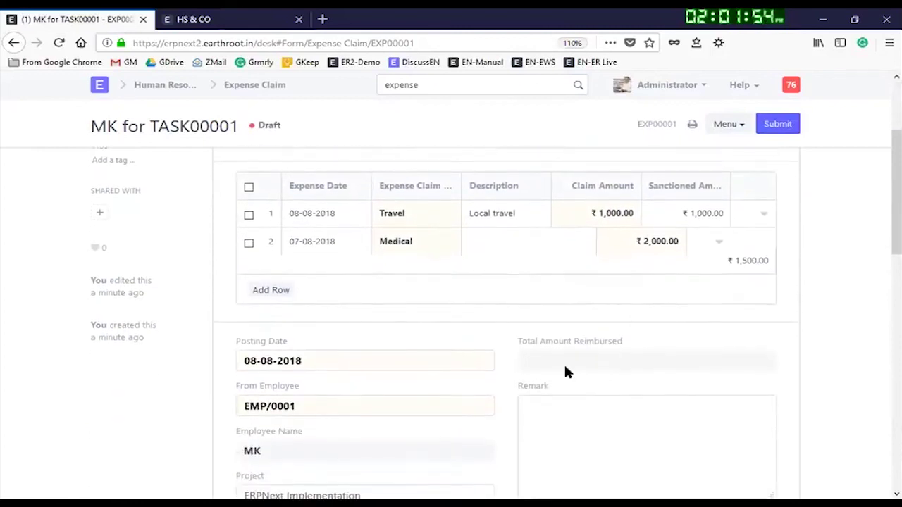
{"action": "scroll", "coordinate": [458, 303], "scroll_direction": "up", "scroll_amount": 2}
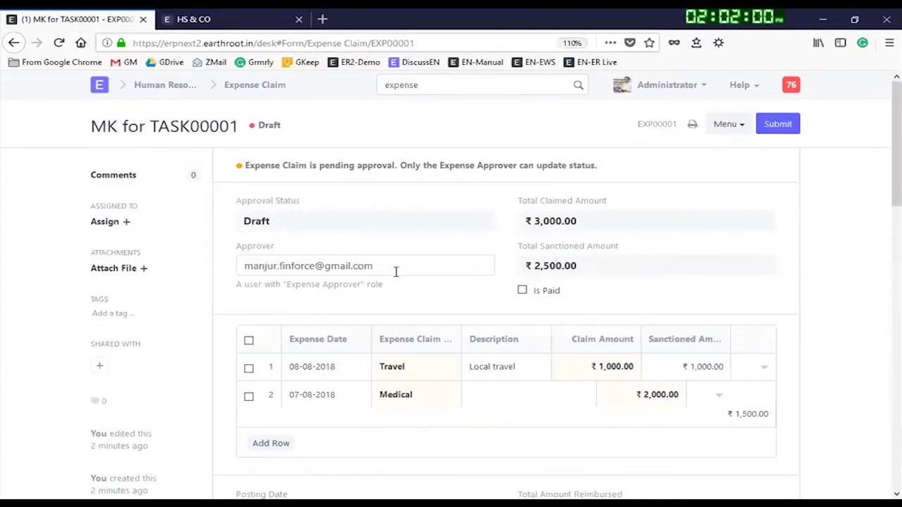
Step: Make Administrator the approver of EXP00001, save, and reopen the claim from the list
{"action": "left_click_drag", "start_coordinate": [387, 270], "coordinate": [218, 286]}
{"action": "key", "text": "BackSpace"}
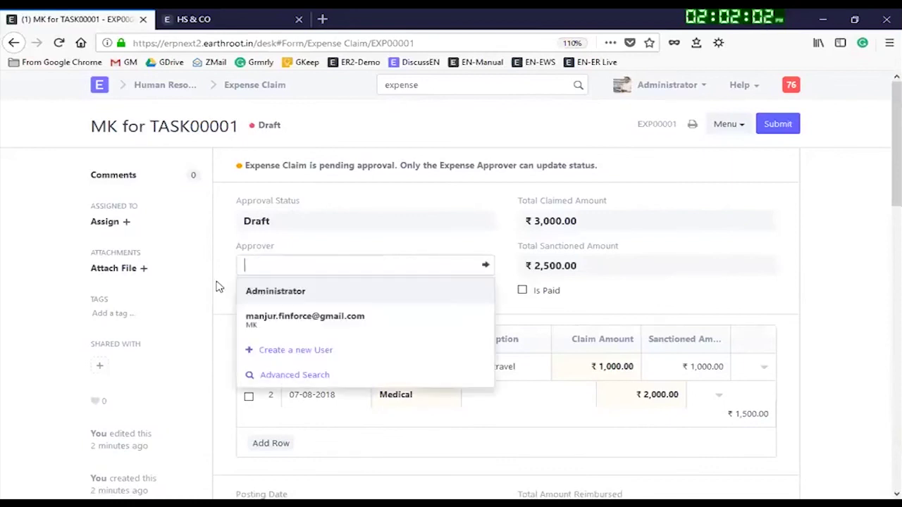
{"action": "left_click", "coordinate": [316, 296]}
{"action": "left_click", "coordinate": [782, 125]}
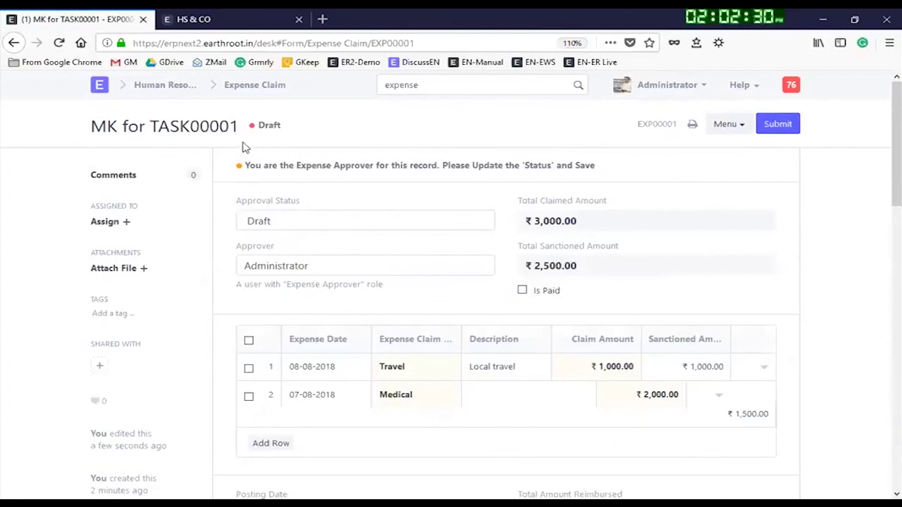
{"action": "left_click", "coordinate": [253, 85]}
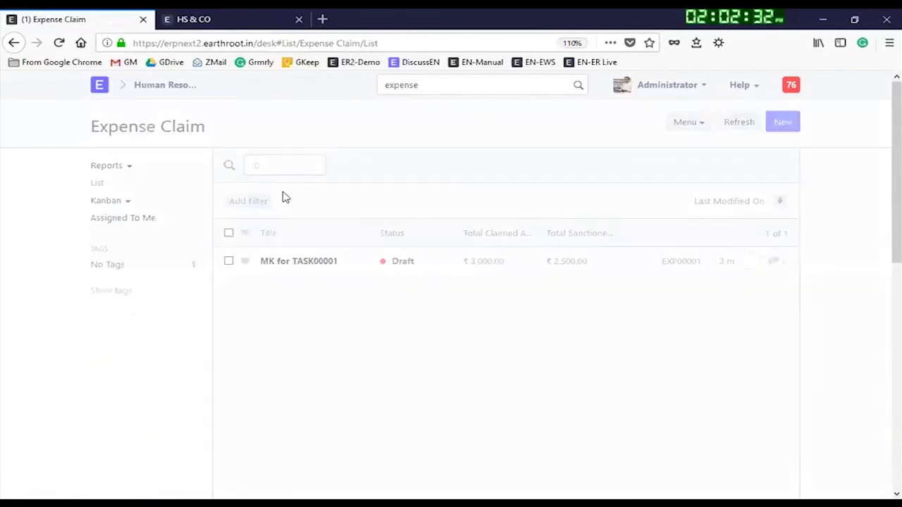
{"action": "left_click", "coordinate": [312, 262]}
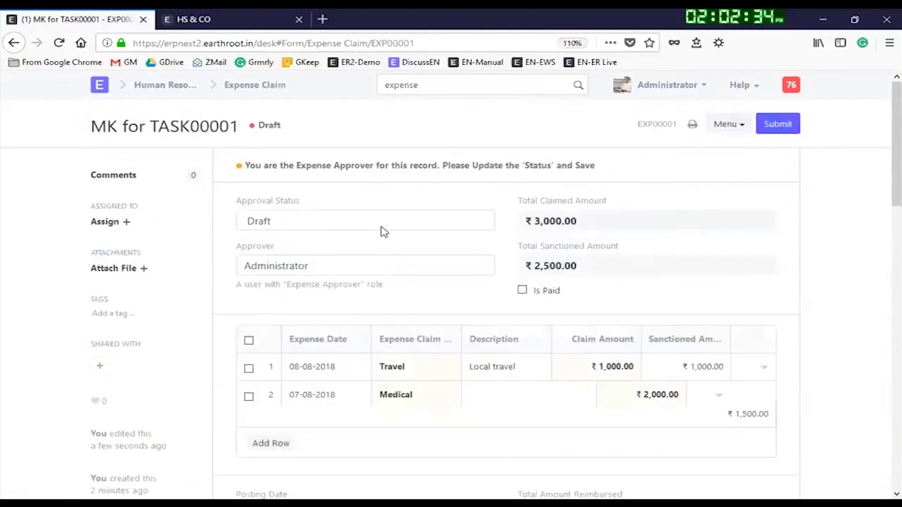
Step: Set EXP00001's Approval Status to Approved, save, and submit it
{"action": "left_click", "coordinate": [288, 226]}
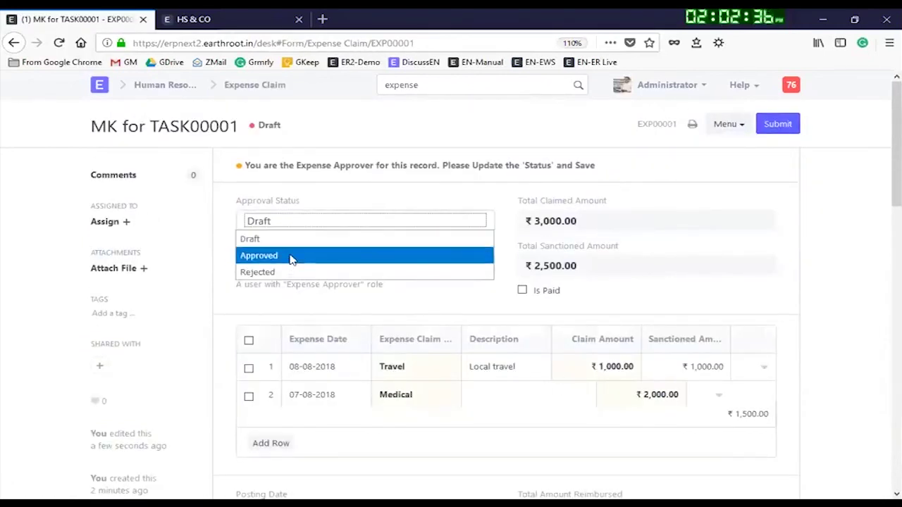
{"action": "left_click", "coordinate": [293, 257]}
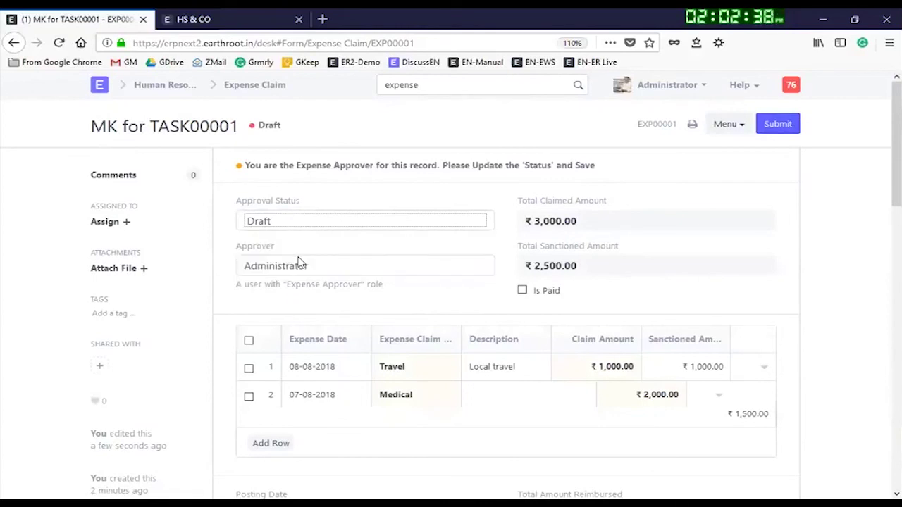
{"action": "left_click", "coordinate": [779, 124]}
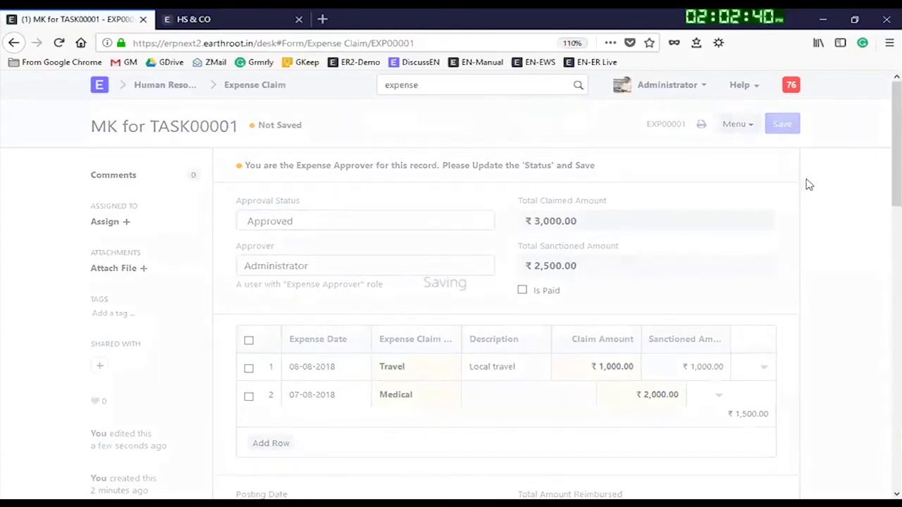
{"action": "key", "text": "ctrl+s"}
{"action": "left_click", "coordinate": [638, 112]}
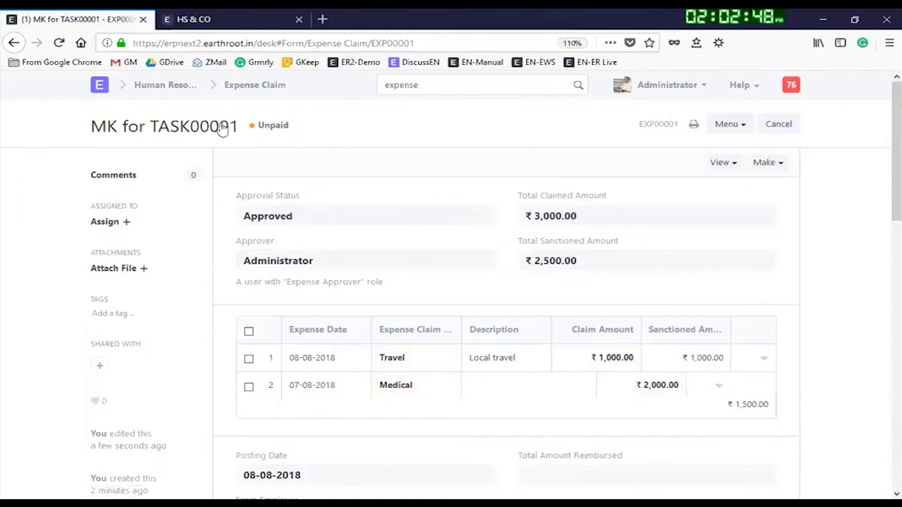
Step: Create a Payment Entry from the claim and dismiss the missing-reference message
{"action": "left_click", "coordinate": [765, 164]}
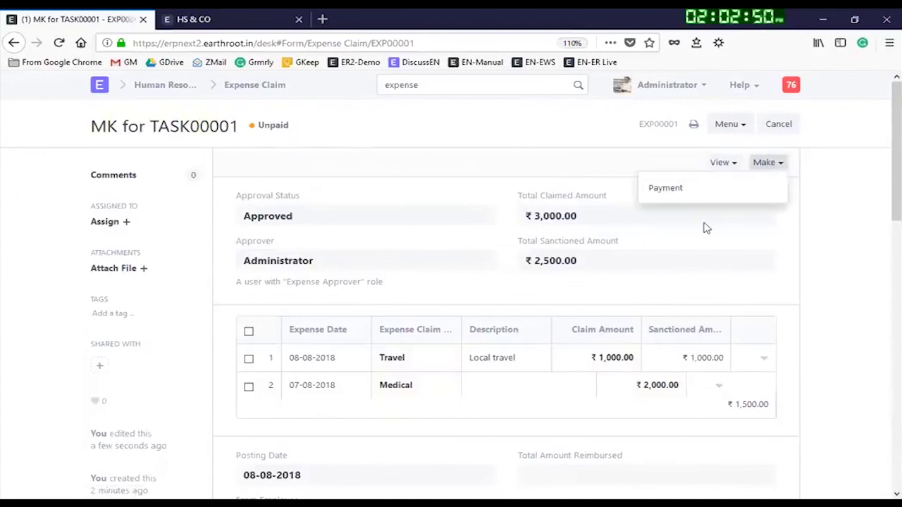
{"action": "left_click", "coordinate": [674, 190]}
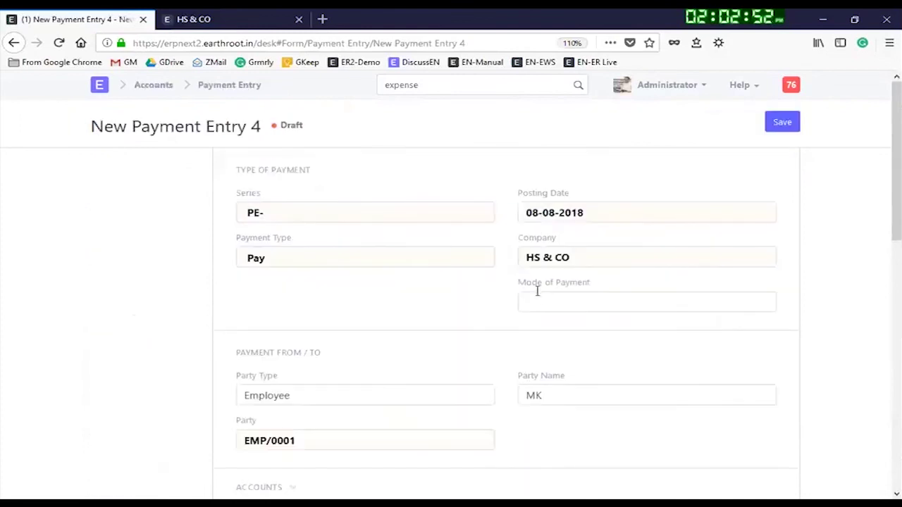
{"action": "left_click", "coordinate": [775, 128]}
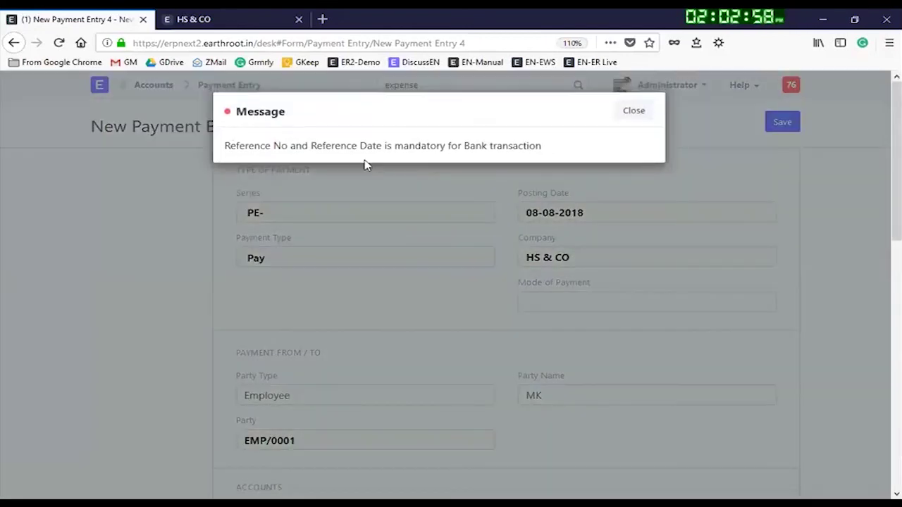
{"action": "scroll", "coordinate": [498, 322], "scroll_direction": "down", "scroll_amount": 9}
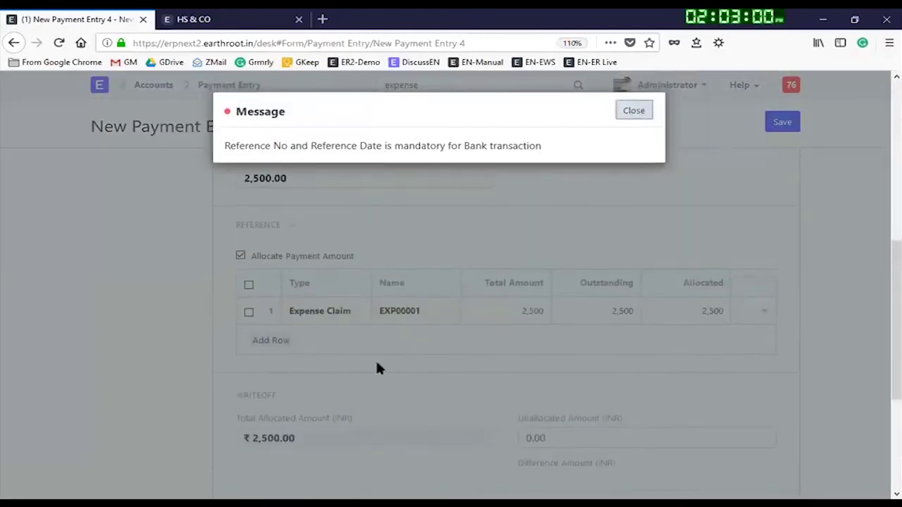
{"action": "left_click", "coordinate": [637, 109]}
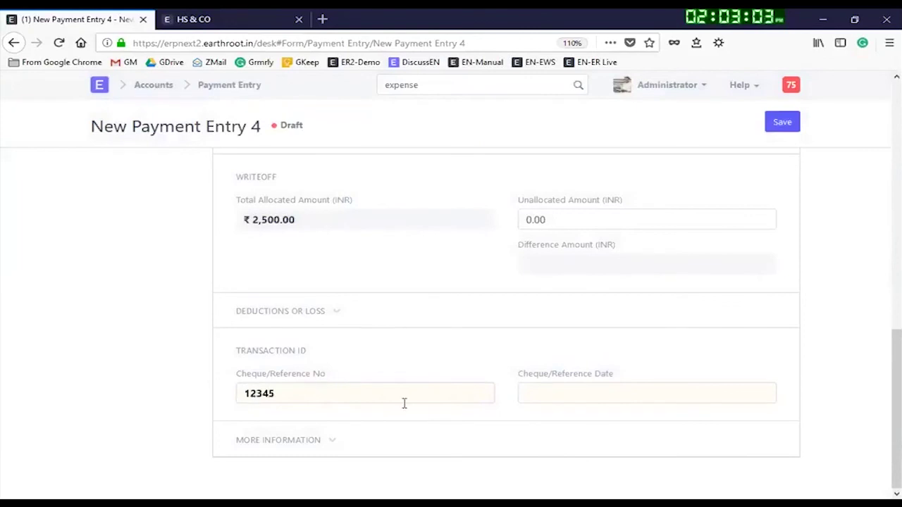
Step: Set reference date 09-08-2018, then save and submit payment entry PE-00014
{"action": "left_click", "coordinate": [548, 389]}
{"action": "left_click", "coordinate": [638, 264]}
{"action": "left_click", "coordinate": [796, 120]}
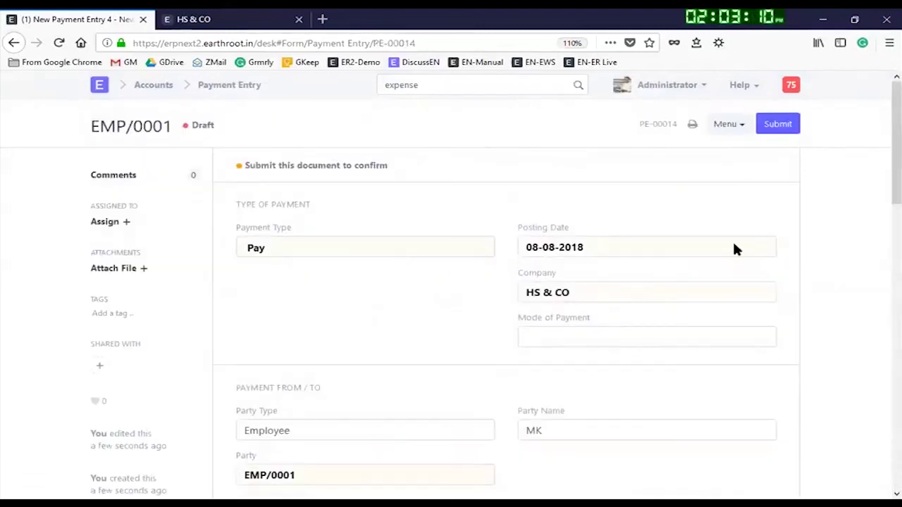
{"action": "left_click", "coordinate": [777, 125]}
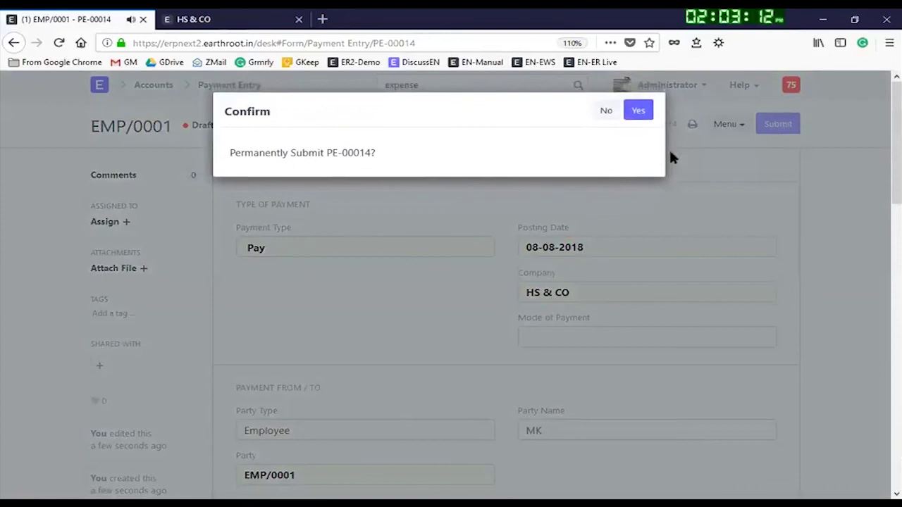
{"action": "left_click", "coordinate": [639, 112]}
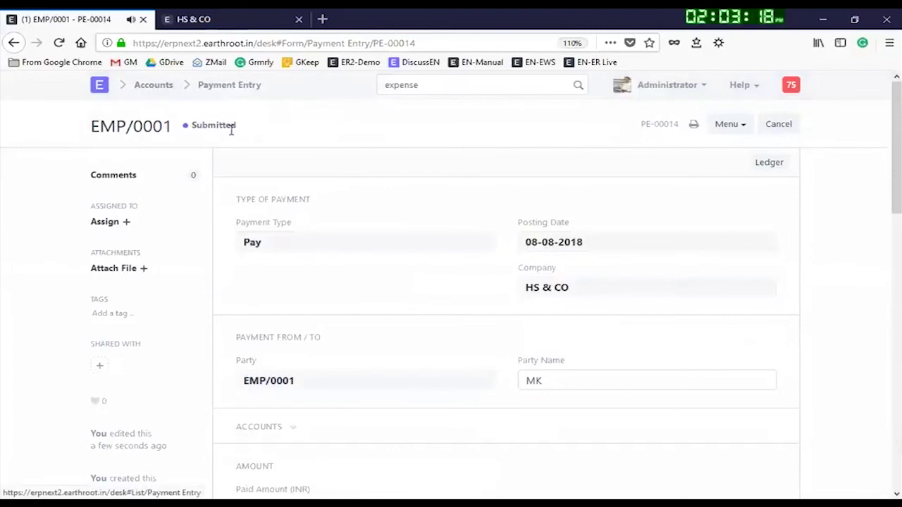
{"action": "left_click", "coordinate": [203, 94]}
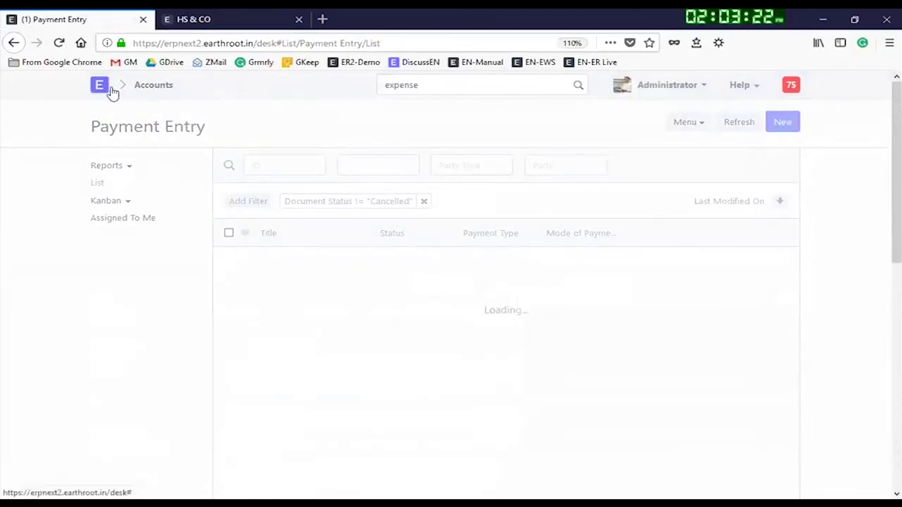
Step: Open the ERPNext Implementation project from the Projects module
{"action": "left_click", "coordinate": [150, 92]}
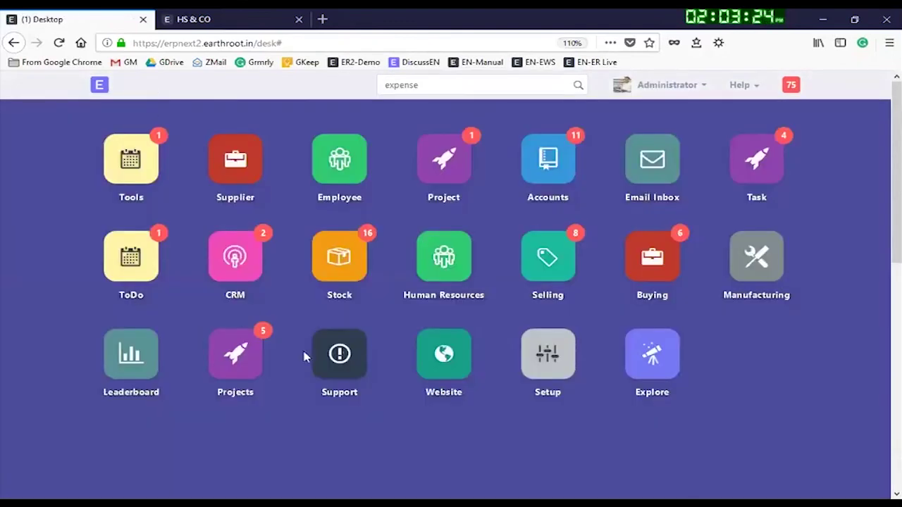
{"action": "left_click", "coordinate": [235, 368]}
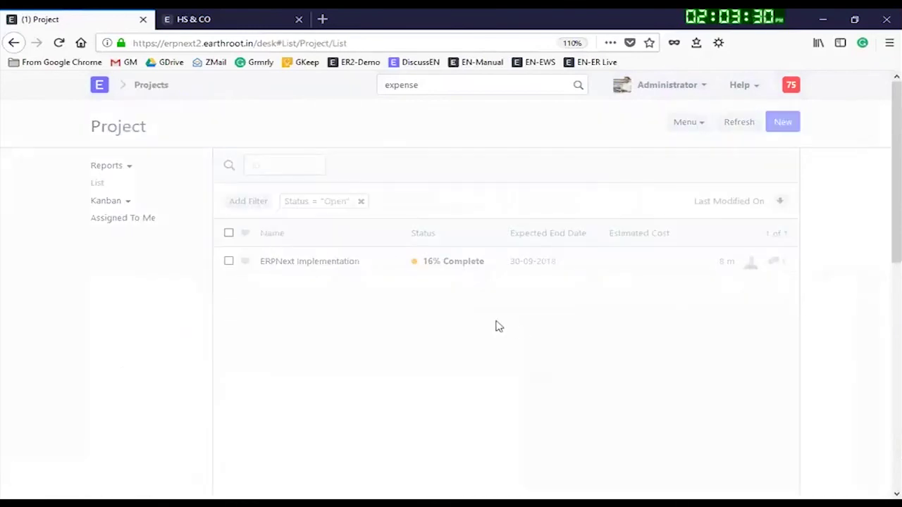
{"action": "left_click", "coordinate": [294, 262]}
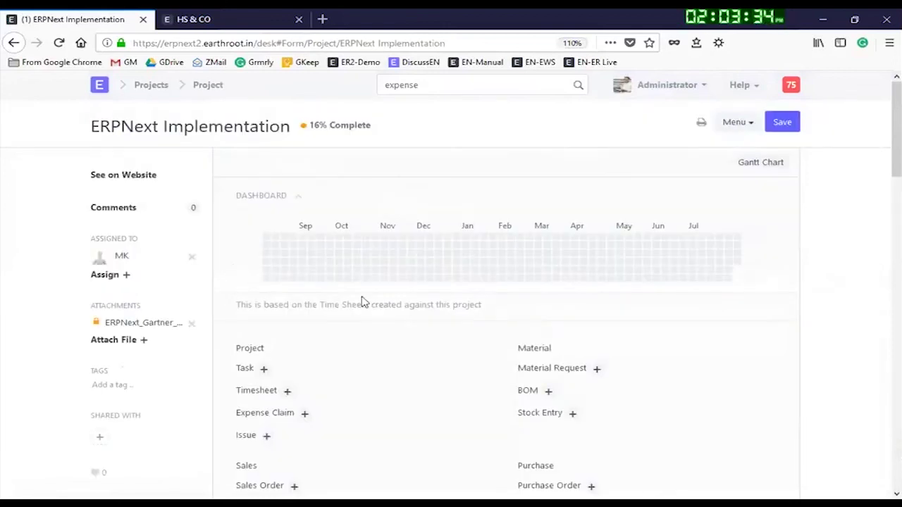
{"action": "scroll", "coordinate": [430, 309], "scroll_direction": "down", "scroll_amount": 2}
{"action": "scroll", "coordinate": [428, 308], "scroll_direction": "down", "scroll_amount": 4}
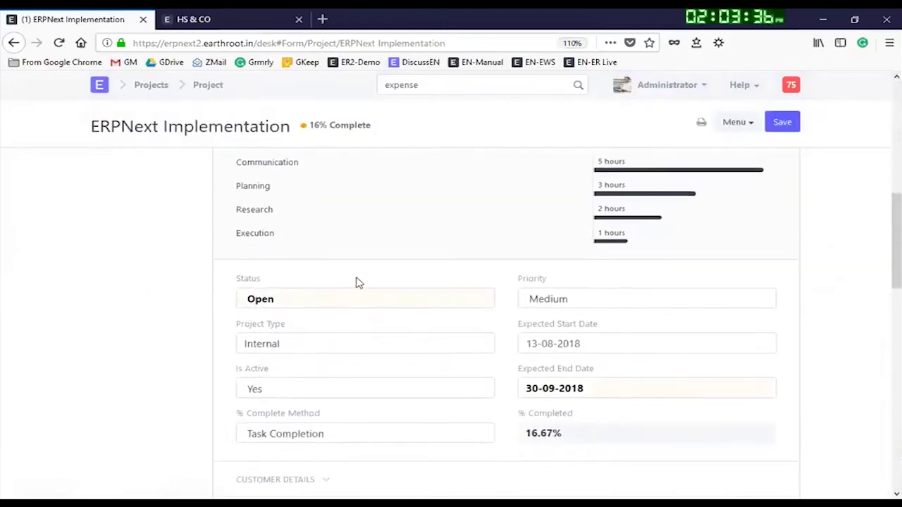
{"action": "scroll", "coordinate": [274, 206], "scroll_direction": "up", "scroll_amount": 1}
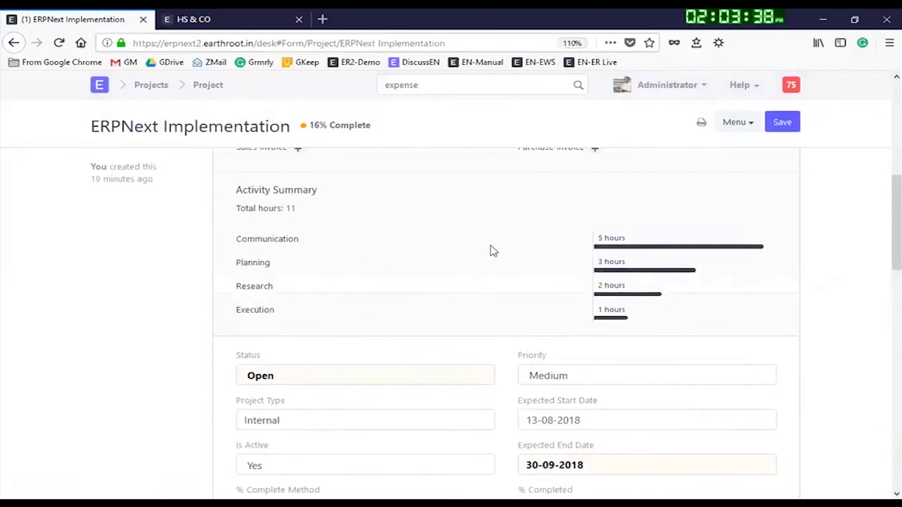
{"action": "scroll", "coordinate": [489, 251], "scroll_direction": "up", "scroll_amount": 2}
{"action": "scroll", "coordinate": [403, 396], "scroll_direction": "down", "scroll_amount": 5}
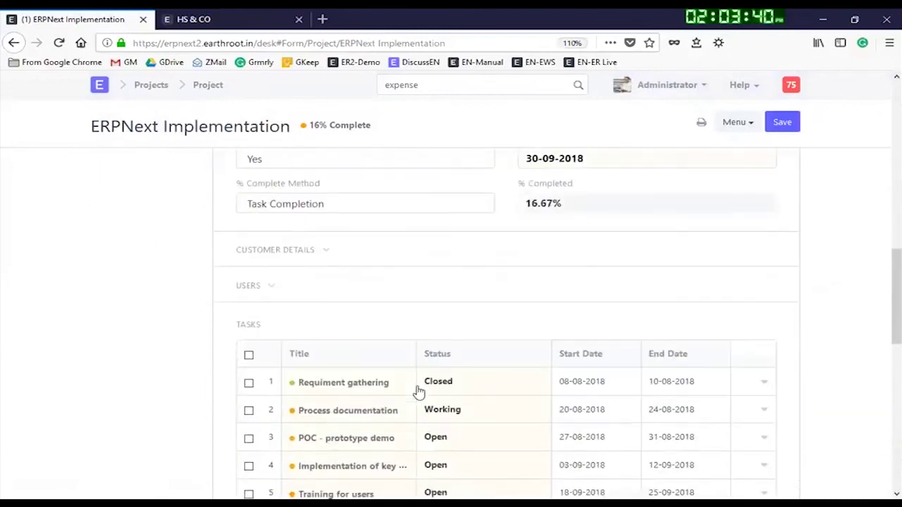
{"action": "scroll", "coordinate": [435, 333], "scroll_direction": "down", "scroll_amount": 2}
{"action": "scroll", "coordinate": [441, 352], "scroll_direction": "down", "scroll_amount": 3}
{"action": "scroll", "coordinate": [382, 318], "scroll_direction": "up", "scroll_amount": 1}
Step: Confirm the project's Total Expense Claim reads ₹2,500, then switch back to the Acrobat slides
{"action": "left_click", "coordinate": [314, 295]}
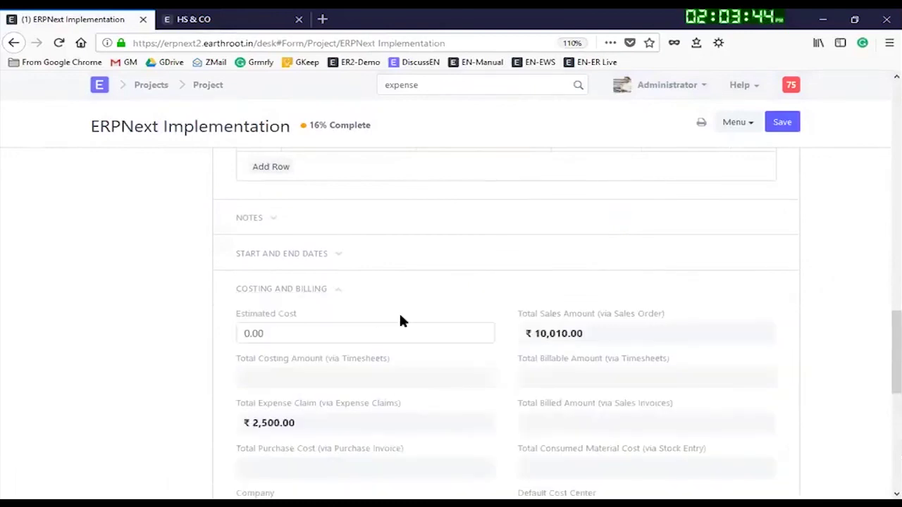
{"action": "scroll", "coordinate": [399, 318], "scroll_direction": "down", "scroll_amount": 1}
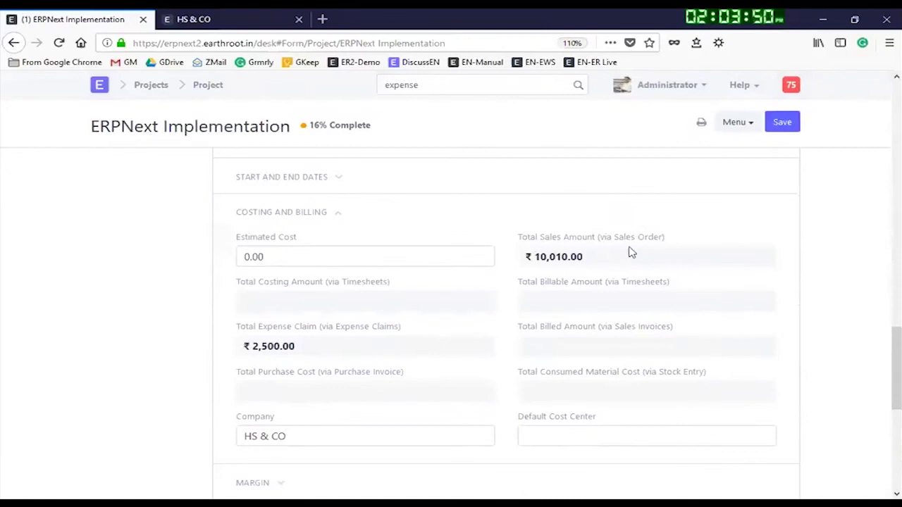
{"action": "scroll", "coordinate": [298, 324], "scroll_direction": "down", "scroll_amount": 2}
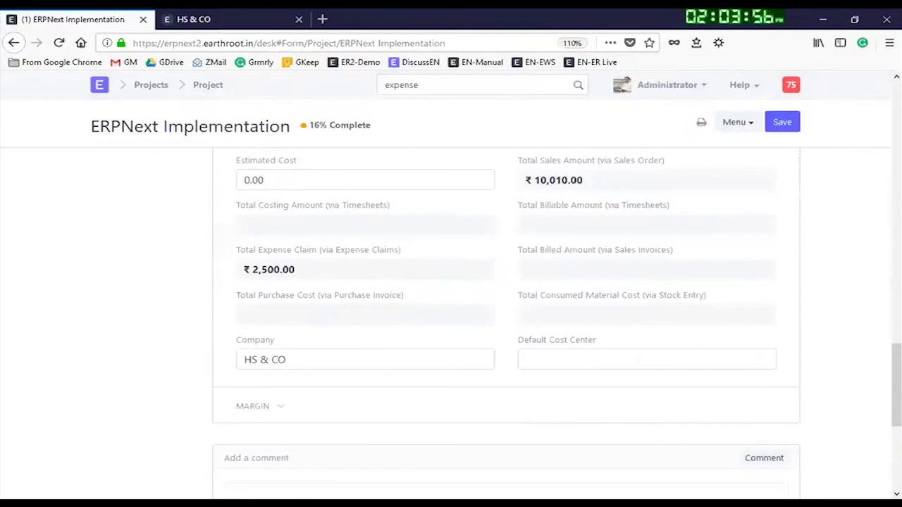
{"action": "key", "text": "alt+Tab"}
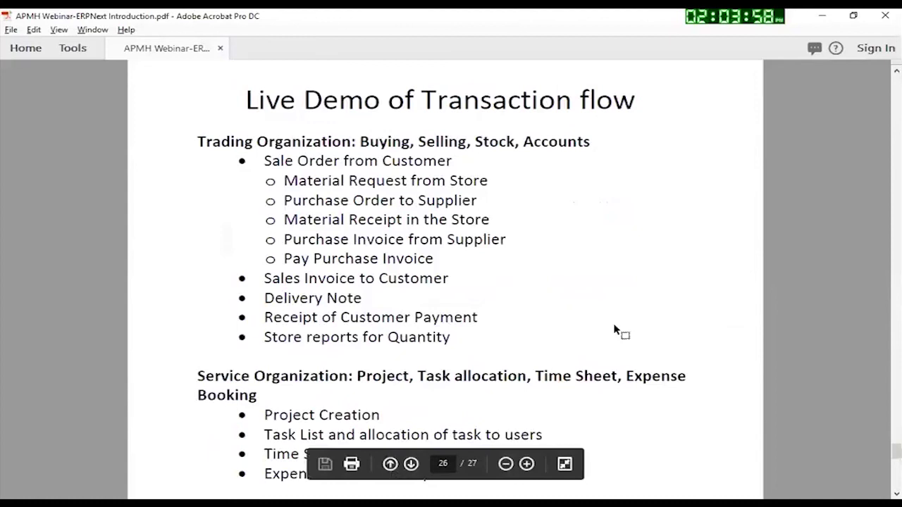